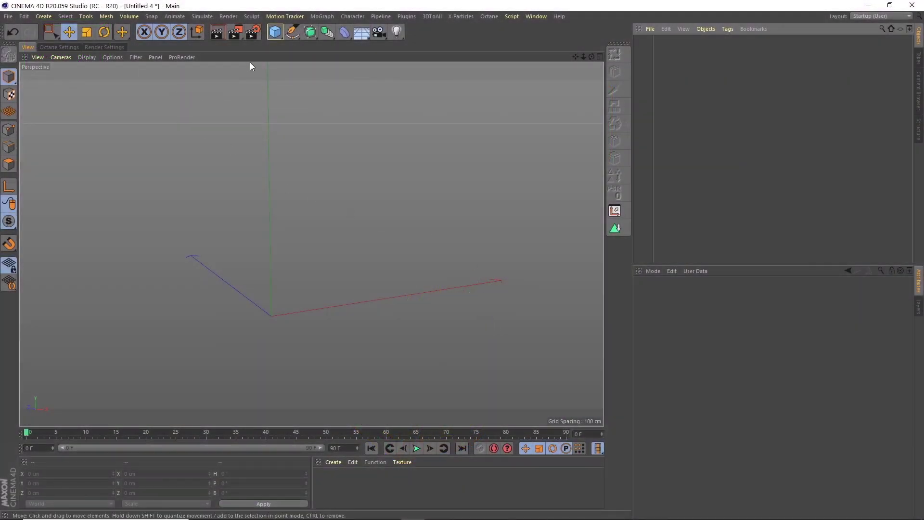
In Project Settings, set the frame rate to 25 FPS and the maximum time to 100 F.
{"action": "left_click", "coordinate": [25, 18]}
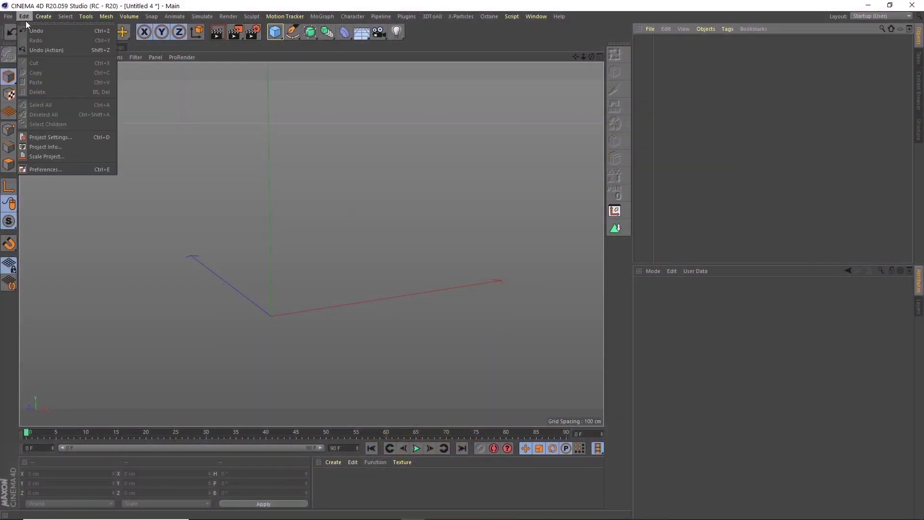
{"action": "left_click", "coordinate": [53, 137]}
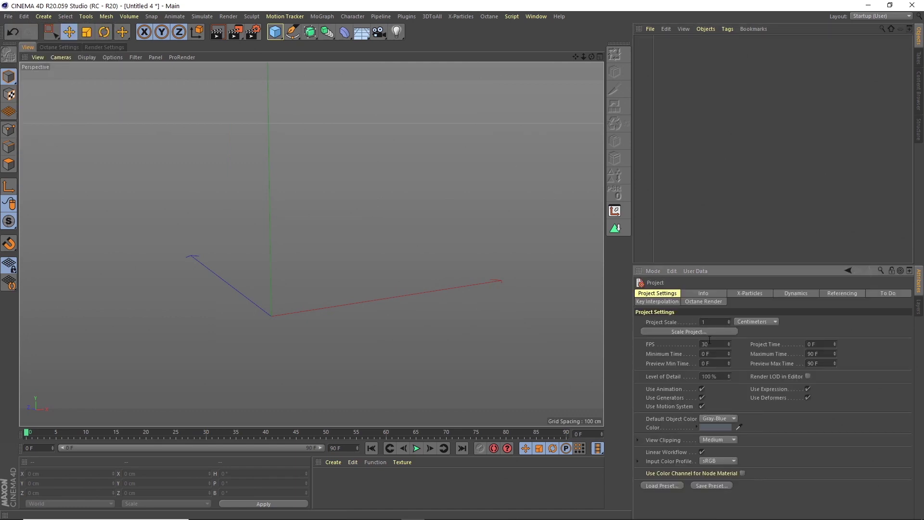
{"action": "type", "text": "25"}
{"action": "key", "text": "Tab"}
{"action": "key", "text": "Tab"}
{"action": "key", "text": "Tab"}
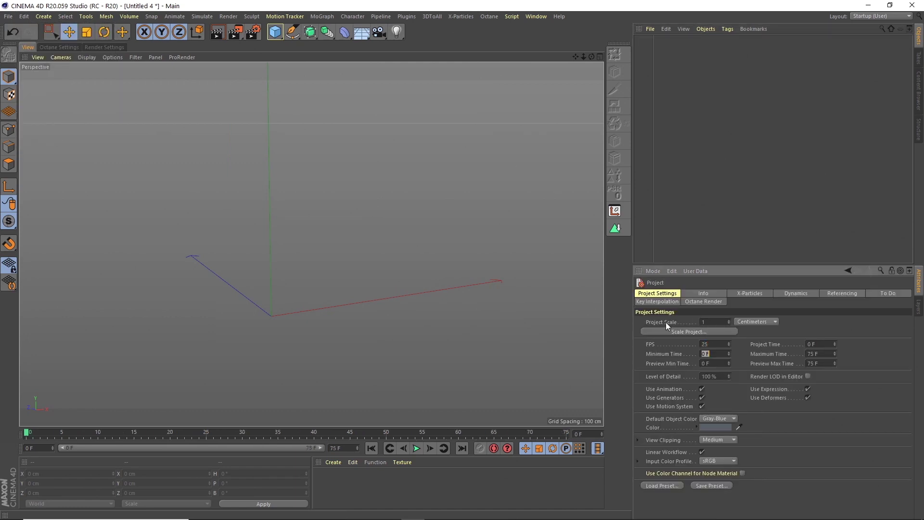
{"action": "type", "text": "100"}
{"action": "key", "text": "Tab"}
{"action": "key", "text": "Tab"}
{"action": "key", "text": "Tab"}
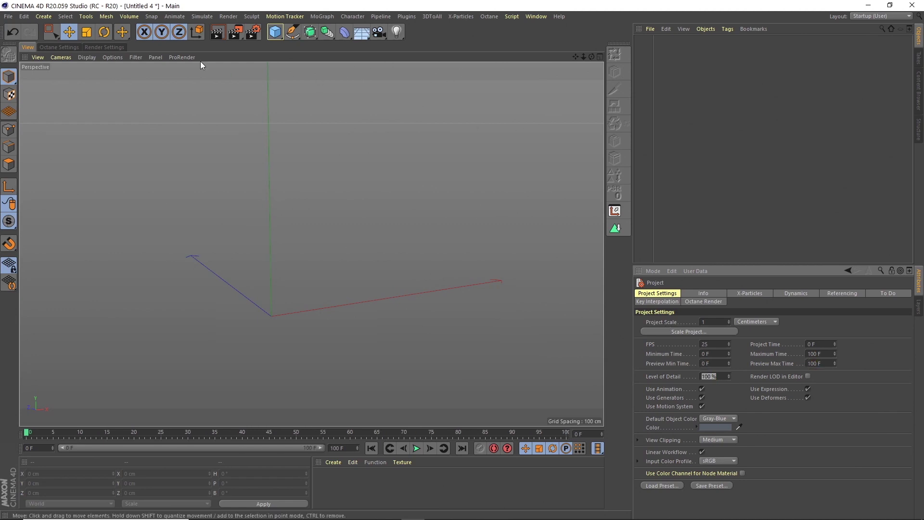
Add a MoText object and change its text to 7.
{"action": "left_click", "coordinate": [322, 17]}
{"action": "left_click", "coordinate": [347, 175]}
{"action": "double_click", "coordinate": [664, 336]}
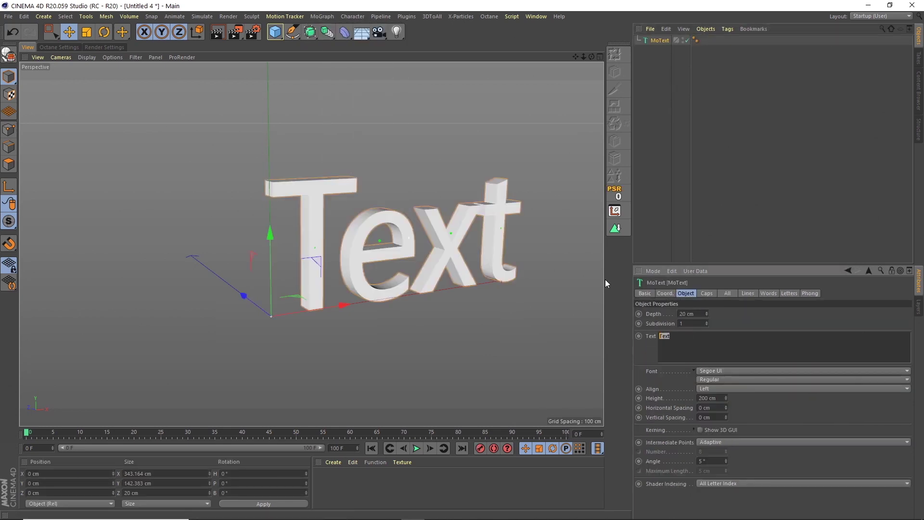
{"action": "type", "text": "7"}
{"action": "left_click", "coordinate": [657, 79]}
{"action": "left_click", "coordinate": [657, 41]}
Set the MoText font to Big John and its depth to 40 cm.
{"action": "left_click", "coordinate": [717, 371]}
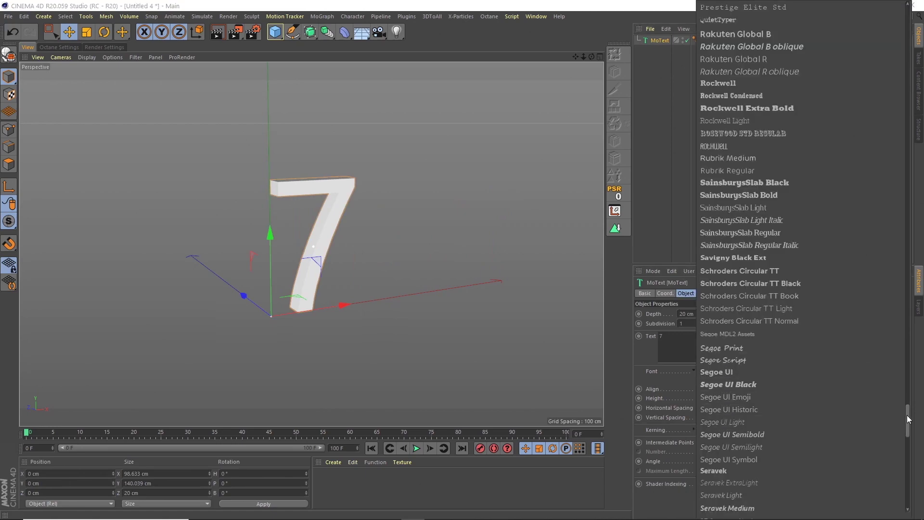
{"action": "scroll", "coordinate": [888, 250], "scroll_direction": "up", "scroll_amount": 10}
{"action": "scroll", "coordinate": [882, 115], "scroll_direction": "up", "scroll_amount": 10}
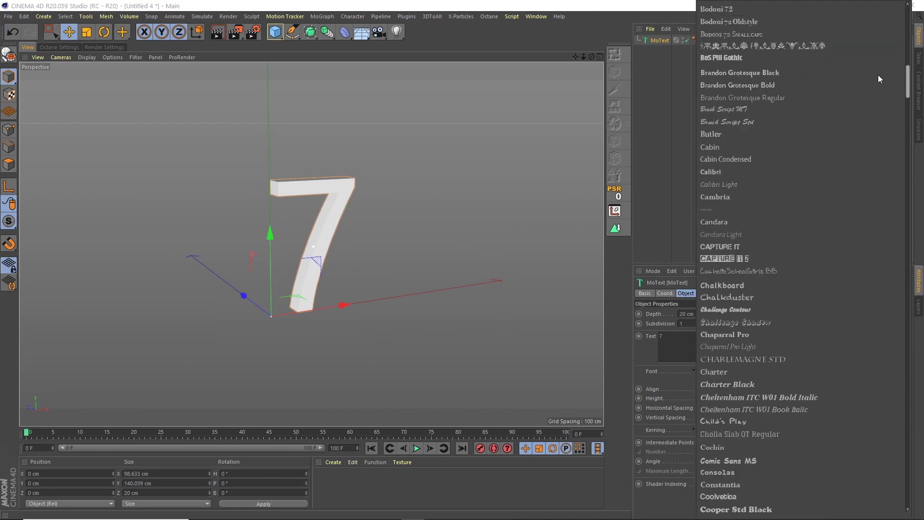
{"action": "left_click", "coordinate": [734, 164]}
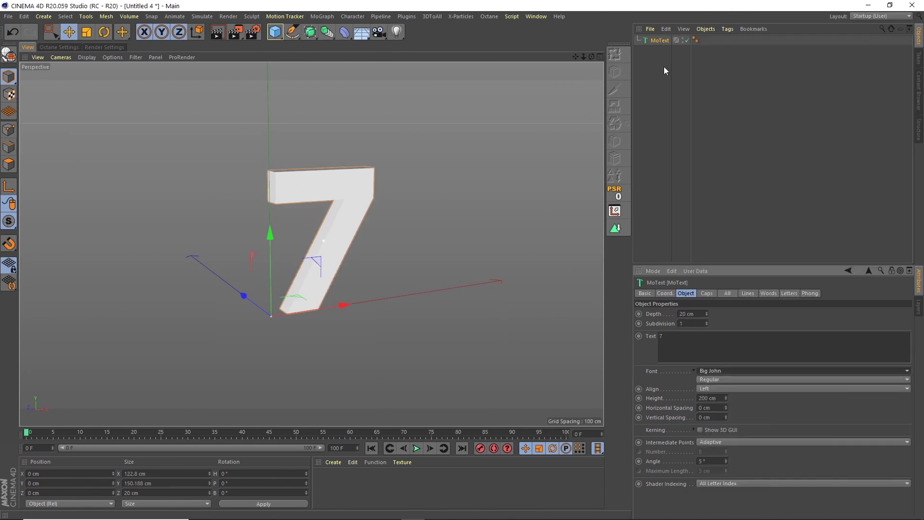
{"action": "left_click", "coordinate": [688, 314]}
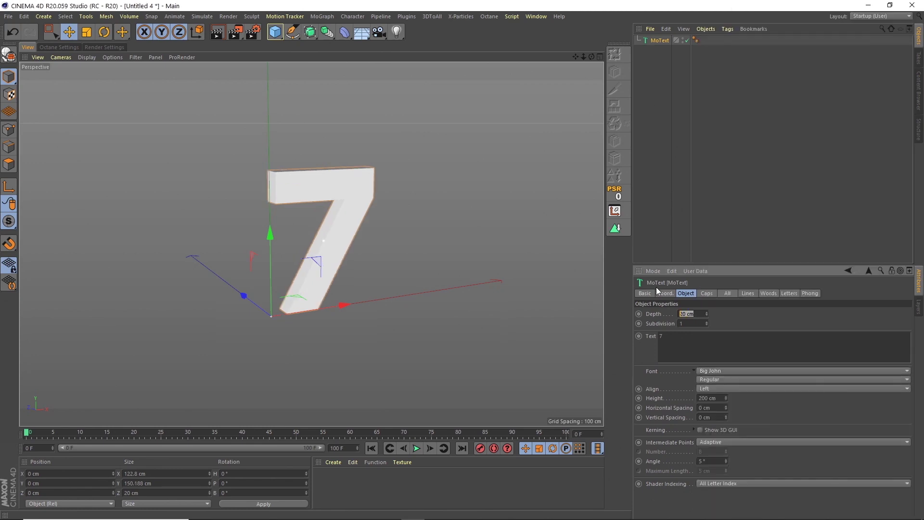
{"action": "type", "text": "40"}
{"action": "key", "text": "Return"}
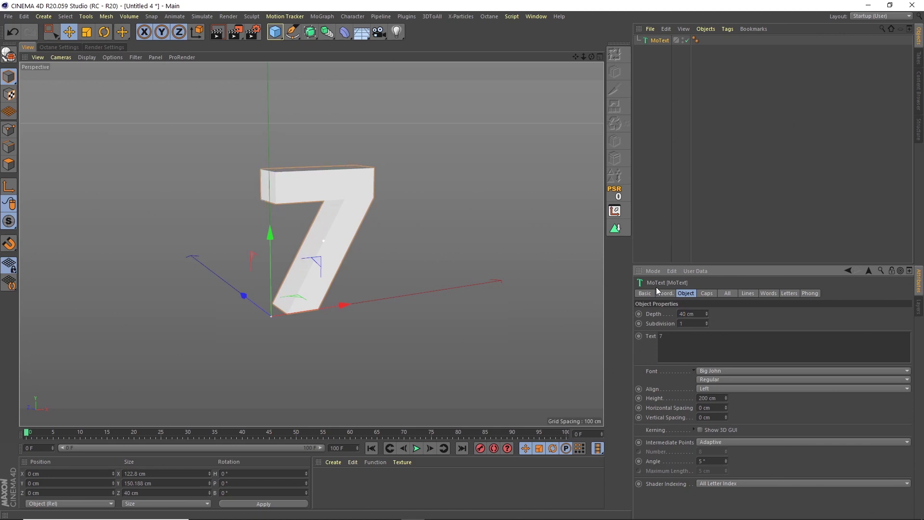
Move the 7 back to a Z position of -20 cm.
{"action": "left_click_drag", "start_coordinate": [593, 57], "coordinate": [472, 63]}
{"action": "left_click_drag", "start_coordinate": [333, 230], "coordinate": [420, 244], "text": "alt"}
{"action": "left_click_drag", "start_coordinate": [373, 313], "coordinate": [349, 313]}
{"action": "left_click", "coordinate": [57, 493]}
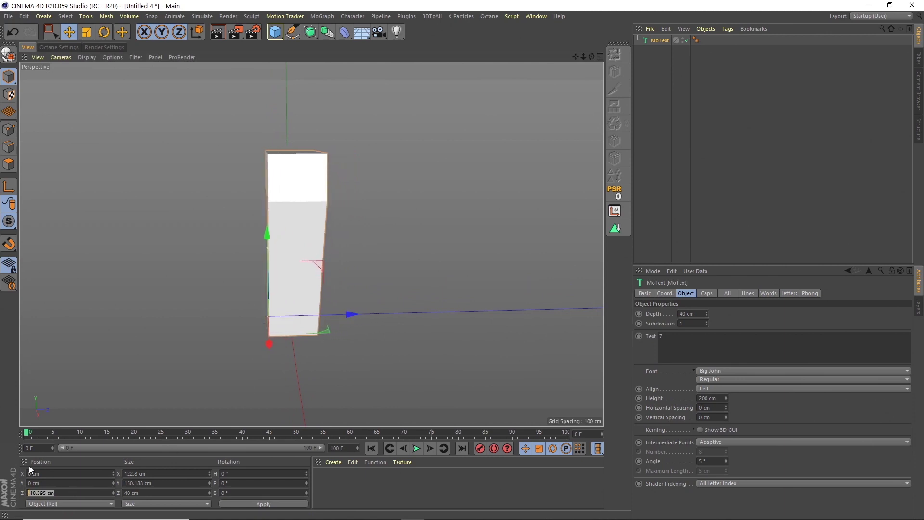
{"action": "type", "text": "-20"}
{"action": "key", "text": "Return"}
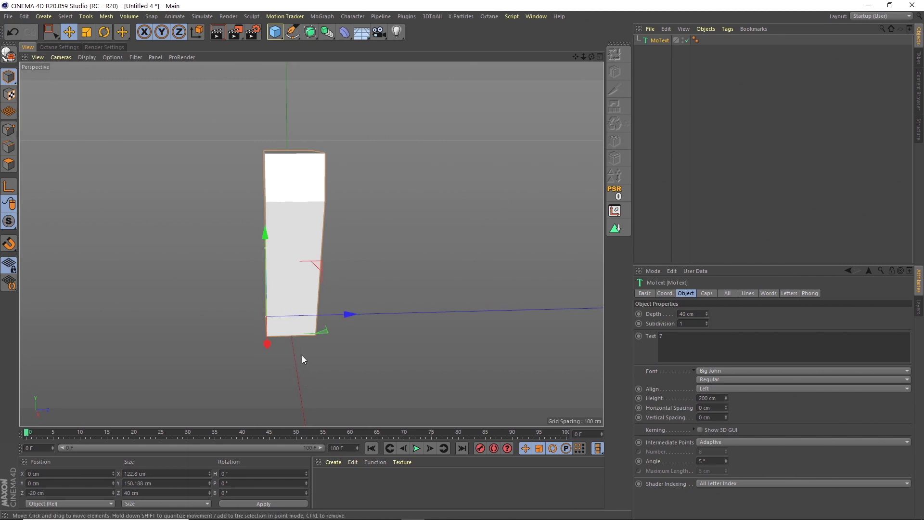
{"action": "left_click_drag", "start_coordinate": [592, 57], "coordinate": [420, 178]}
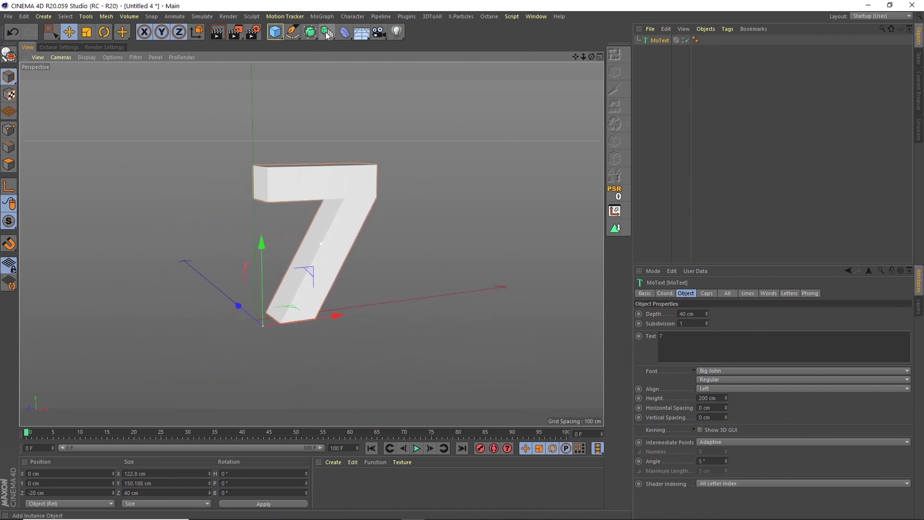
Add a MoText Instance and place it below MoText in the hierarchy.
{"action": "left_click", "coordinate": [327, 35]}
{"action": "left_click", "coordinate": [666, 40]}
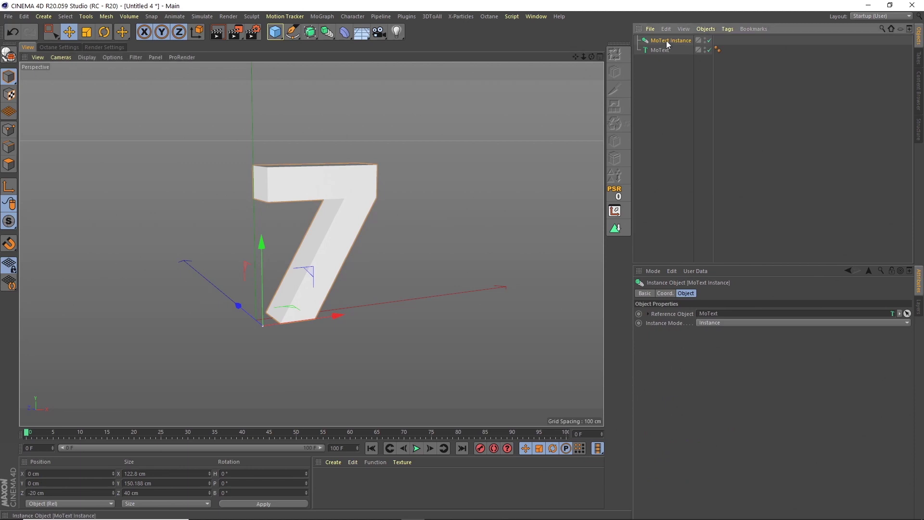
{"action": "mouse_move", "coordinate": [666, 40]}
{"action": "left_mouse_down"}
{"action": "mouse_move", "coordinate": [665, 65]}
{"action": "mouse_move", "coordinate": [661, 48]}
{"action": "left_mouse_up"}
Group the original MoText under a hidden null renamed OG.
{"action": "left_click", "coordinate": [660, 40]}
{"action": "left_click", "coordinate": [706, 29]}
{"action": "left_click", "coordinate": [721, 150]}
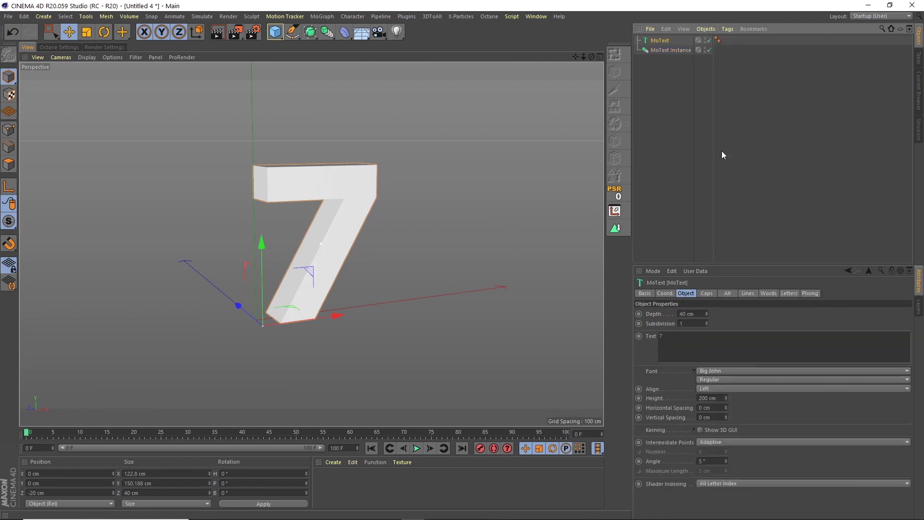
{"action": "left_click", "coordinate": [705, 40]}
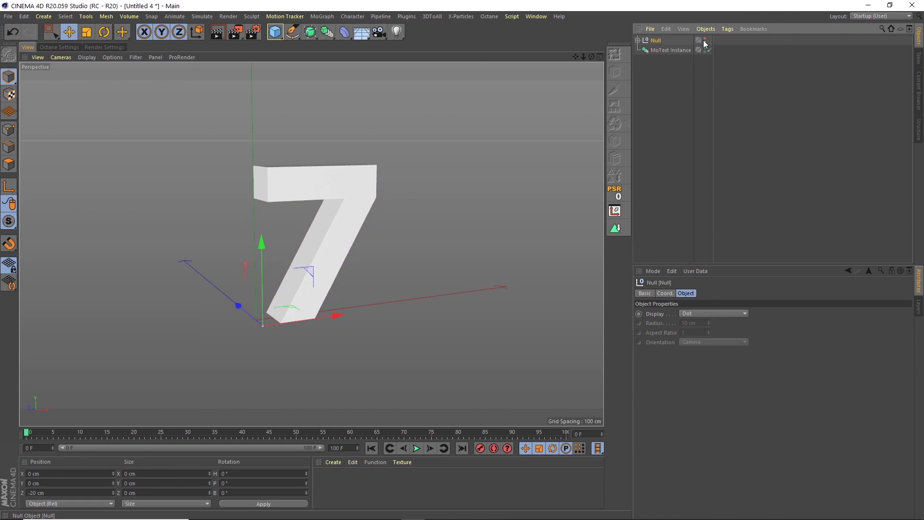
{"action": "double_click", "coordinate": [656, 41]}
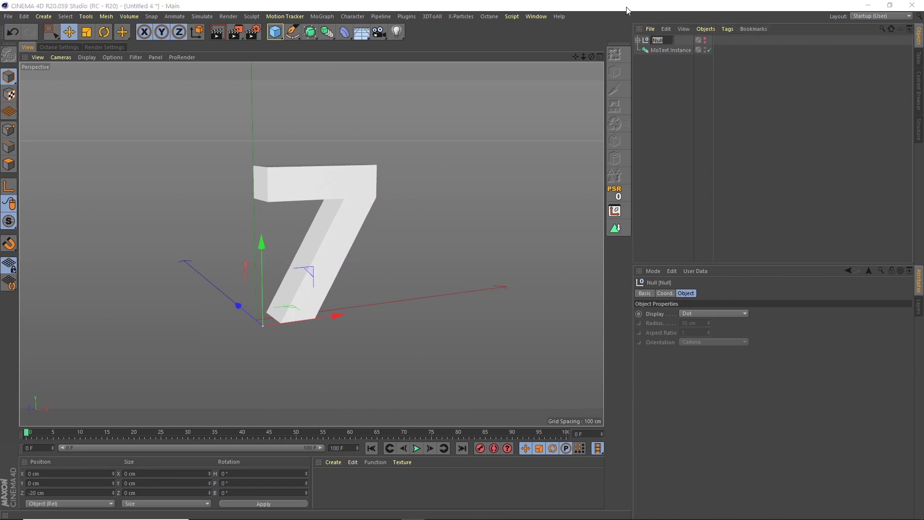
{"action": "type", "text": "OG"}
{"action": "key", "text": "Return"}
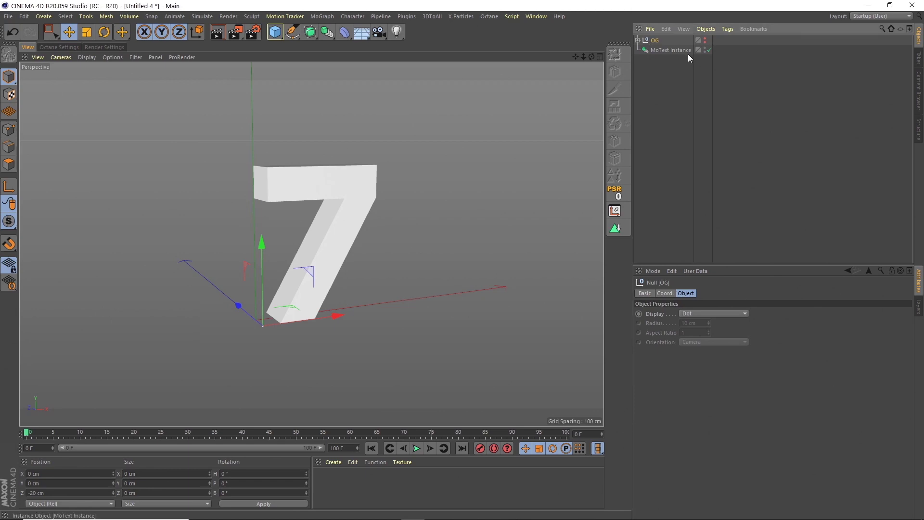
{"action": "left_click", "coordinate": [686, 84]}
{"action": "left_click", "coordinate": [663, 50]}
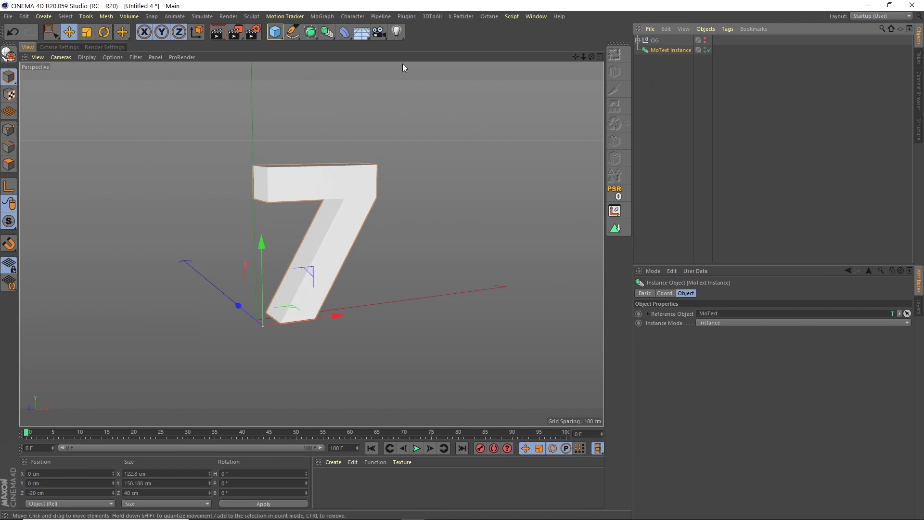
Wrap the MoText Instance in an Atom Array with 4 cm cylinder and sphere radii.
{"action": "left_click", "coordinate": [327, 32]}
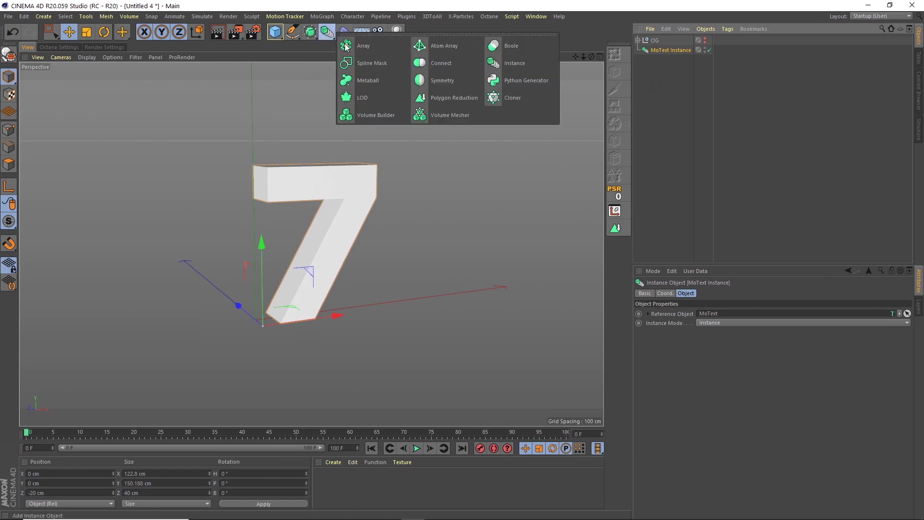
{"action": "left_click", "coordinate": [440, 44]}
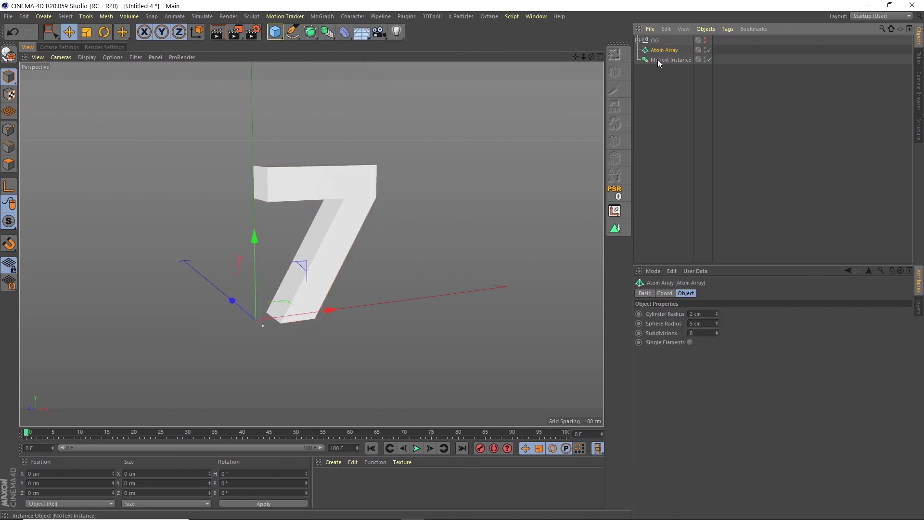
{"action": "left_click_drag", "start_coordinate": [658, 62], "coordinate": [664, 51]}
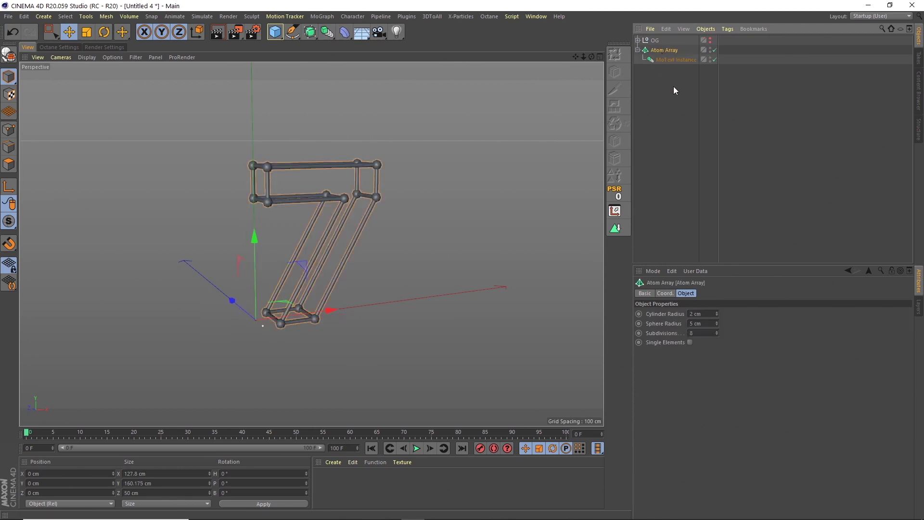
{"action": "double_click", "coordinate": [709, 313]}
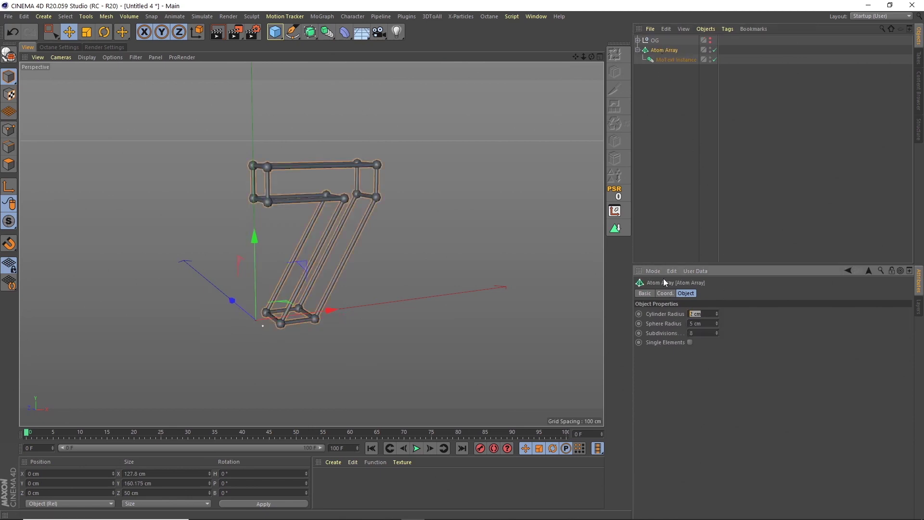
{"action": "type", "text": "4"}
{"action": "key", "text": "Tab"}
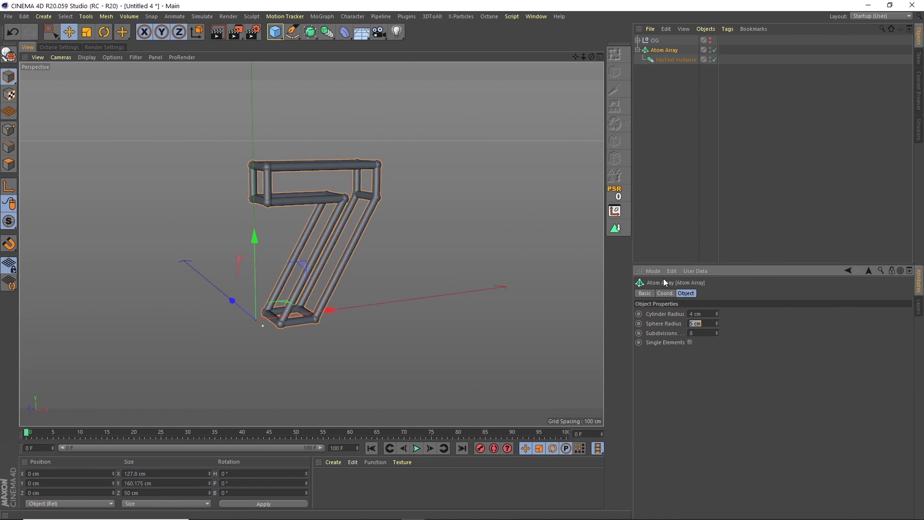
{"action": "type", "text": "4"}
{"action": "key", "text": "Return"}
{"action": "scroll", "coordinate": [362, 197], "scroll_direction": "up", "scroll_amount": 2}
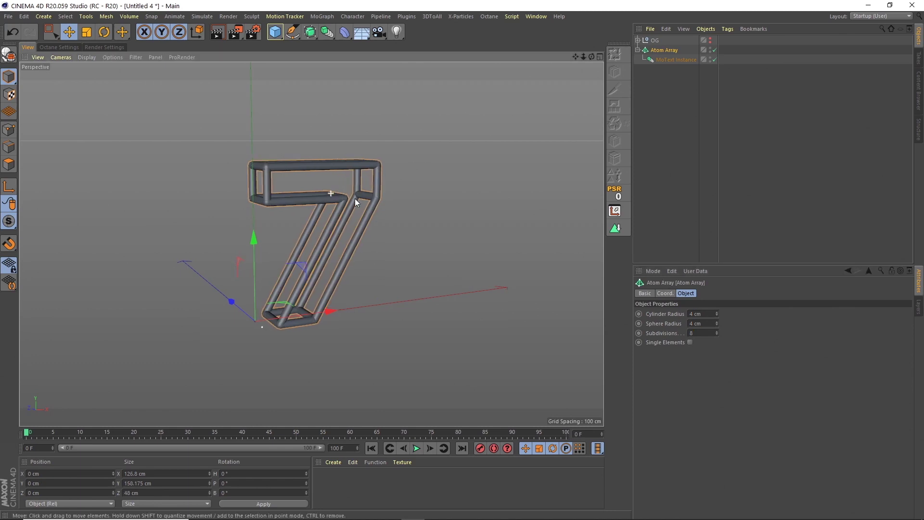
{"action": "left_click_drag", "start_coordinate": [363, 198], "coordinate": [341, 195], "text": "alt"}
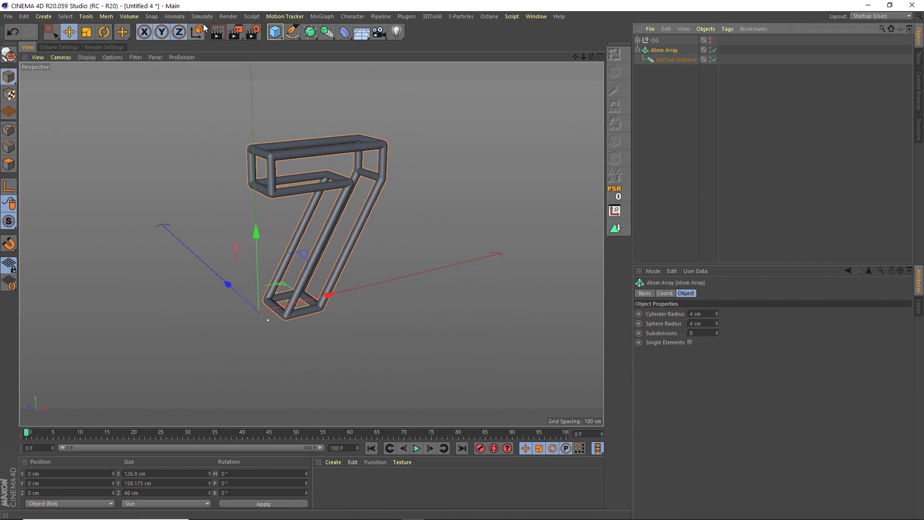
Add a Volume Builder inside a Volume Mesher and feed the Atom Array into it.
{"action": "left_click", "coordinate": [129, 16]}
{"action": "left_click", "coordinate": [142, 43]}
{"action": "left_click", "coordinate": [129, 16]}
{"action": "left_click", "coordinate": [143, 53], "text": "alt"}
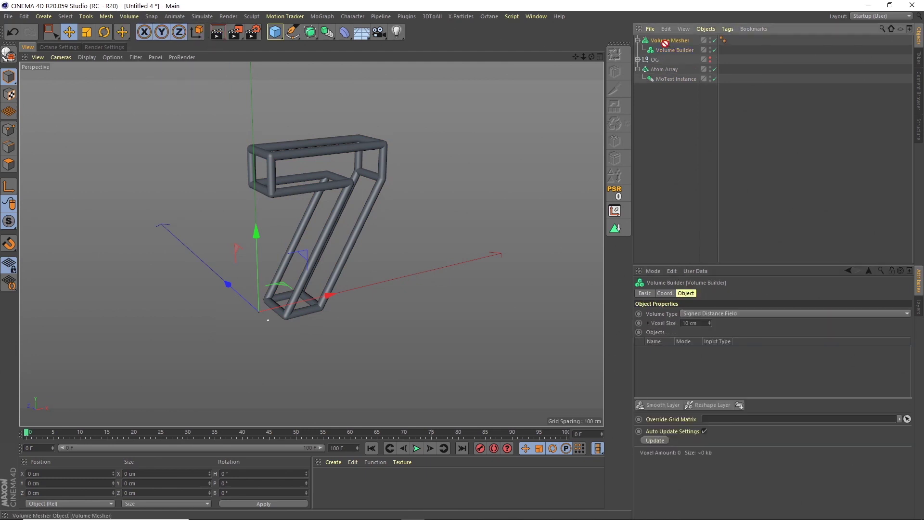
{"action": "left_click_drag", "start_coordinate": [664, 69], "coordinate": [674, 52]}
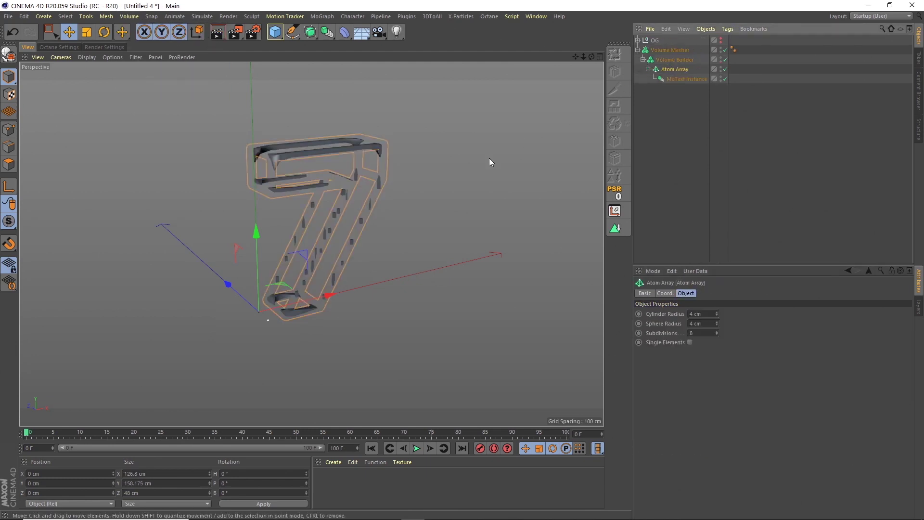
Set the Volume Builder voxel size to 1 cm and add a 2-iteration smoothing layer.
{"action": "left_click", "coordinate": [672, 59]}
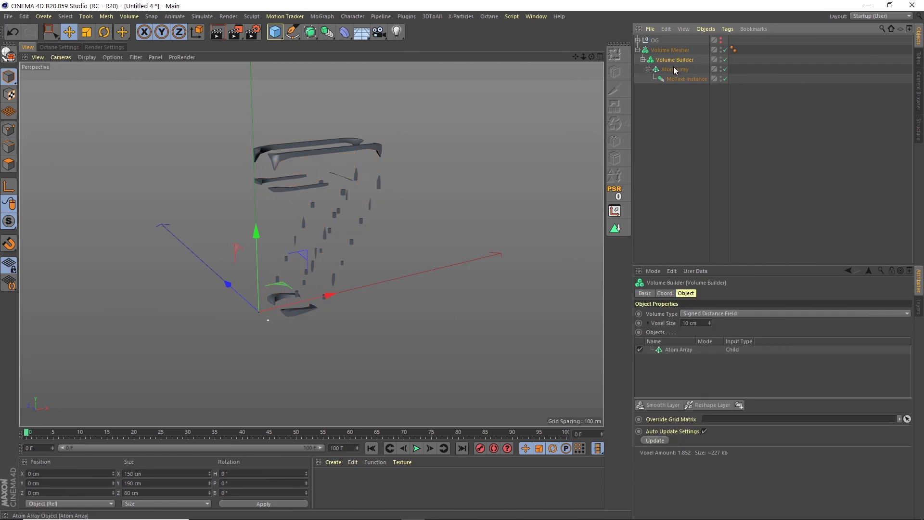
{"action": "left_click", "coordinate": [696, 322]}
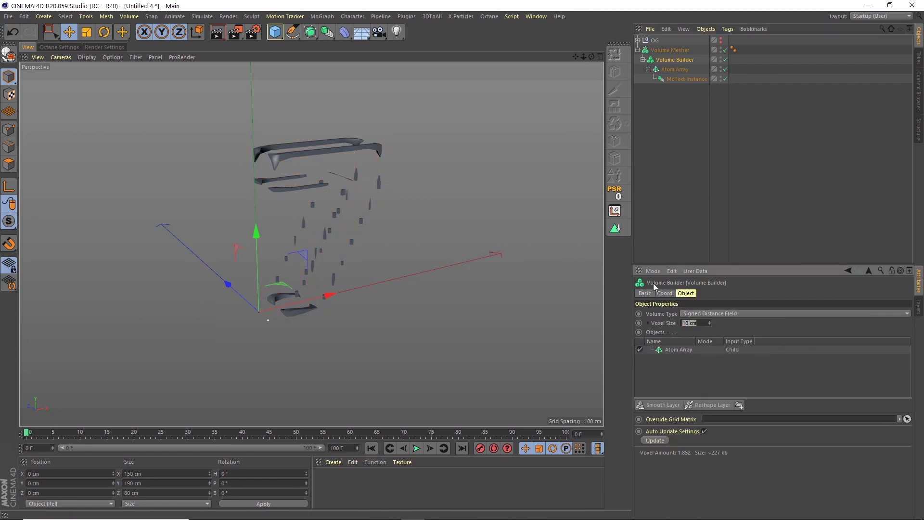
{"action": "type", "text": "1"}
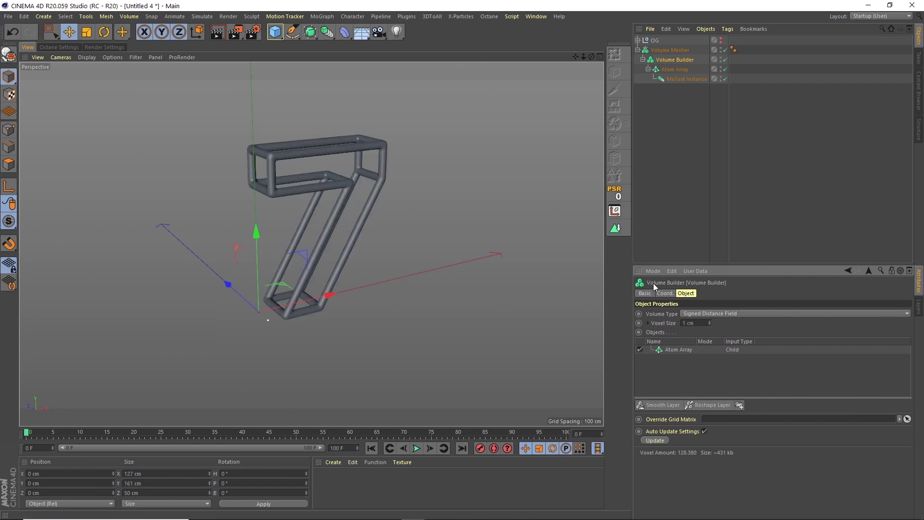
{"action": "left_click", "coordinate": [667, 406]}
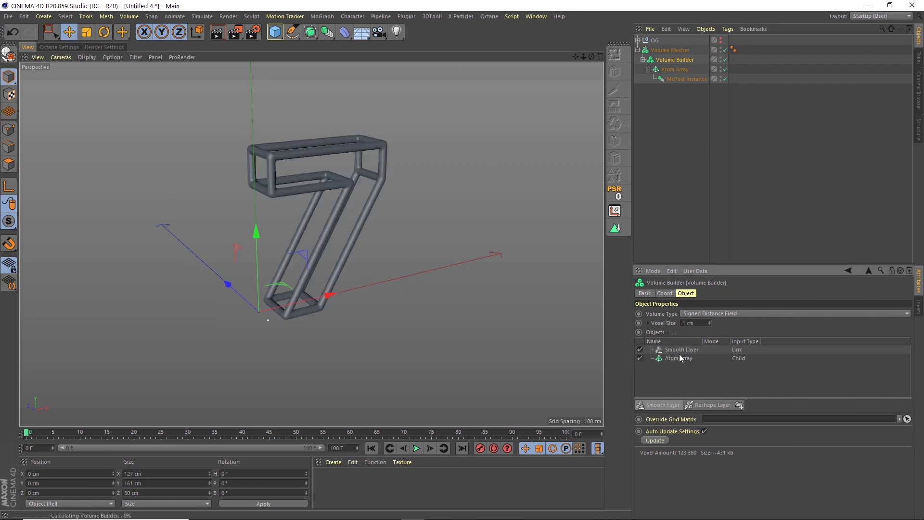
{"action": "key", "text": "Return"}
{"action": "scroll", "coordinate": [337, 162], "scroll_direction": "up", "scroll_amount": 5}
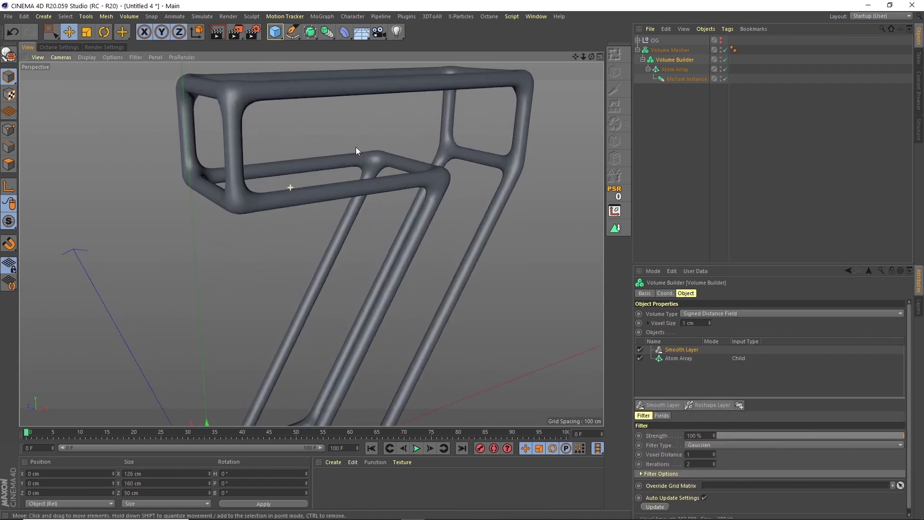
{"action": "left_click", "coordinate": [725, 60]}
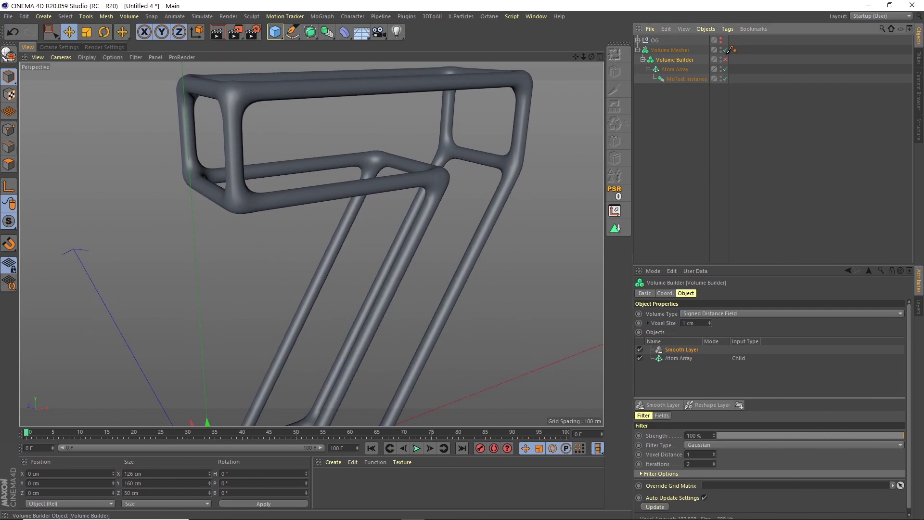
{"action": "left_click", "coordinate": [725, 50]}
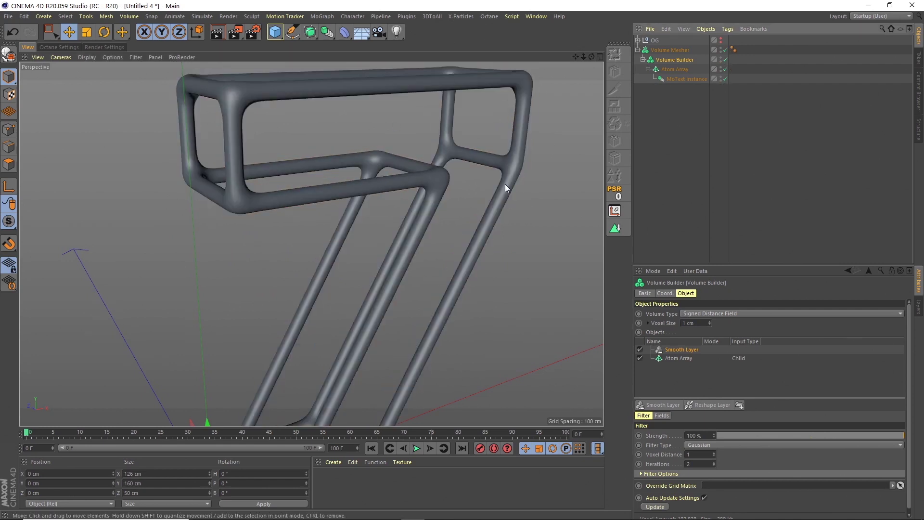
{"action": "left_click_drag", "start_coordinate": [583, 57], "coordinate": [385, 168]}
{"action": "left_click", "coordinate": [638, 41]}
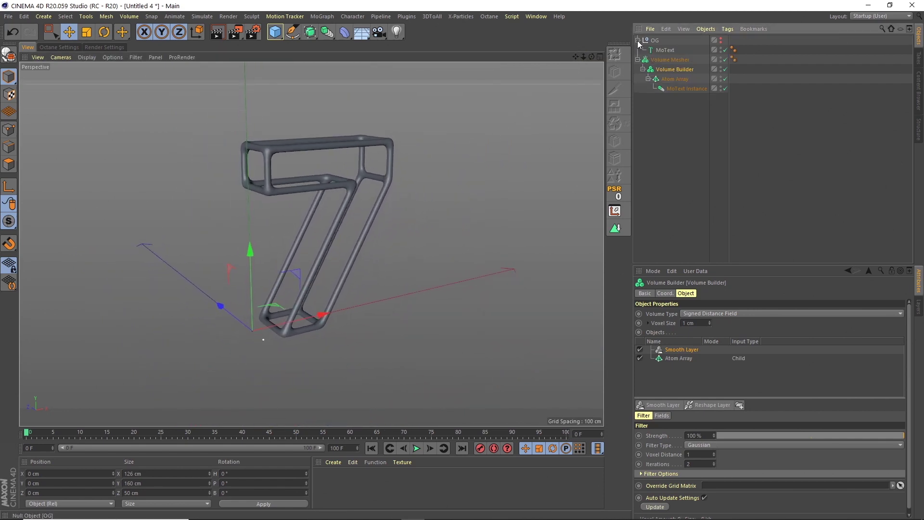
{"action": "left_click", "coordinate": [665, 50]}
{"action": "double_click", "coordinate": [661, 336]}
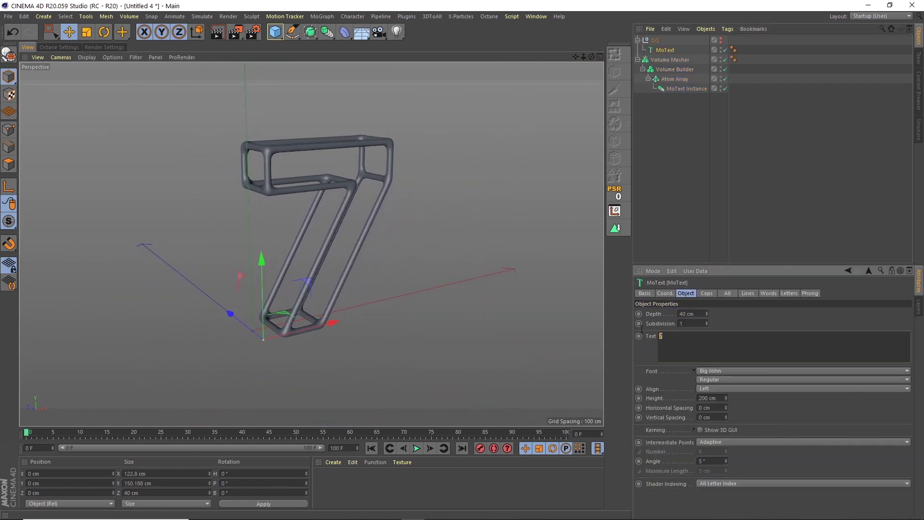
{"action": "type", "text": "4"}
{"action": "left_click", "coordinate": [676, 188]}
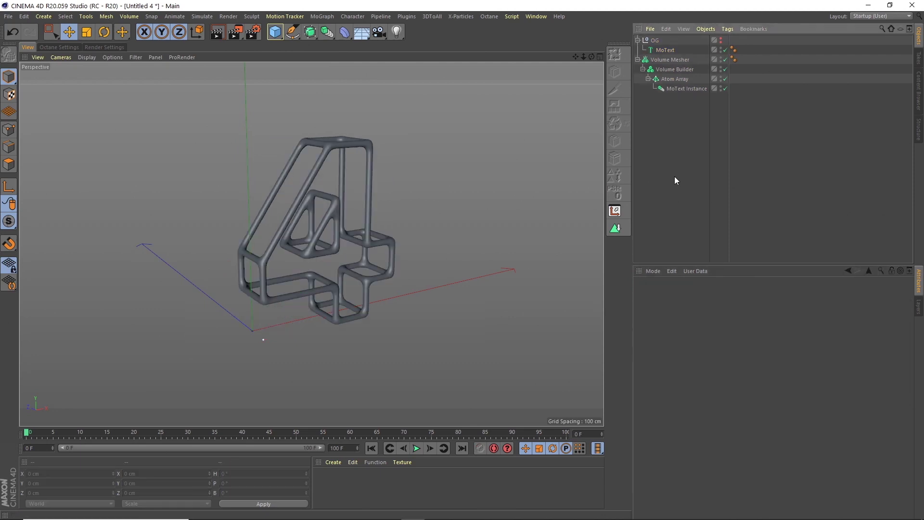
{"action": "left_click", "coordinate": [662, 50]}
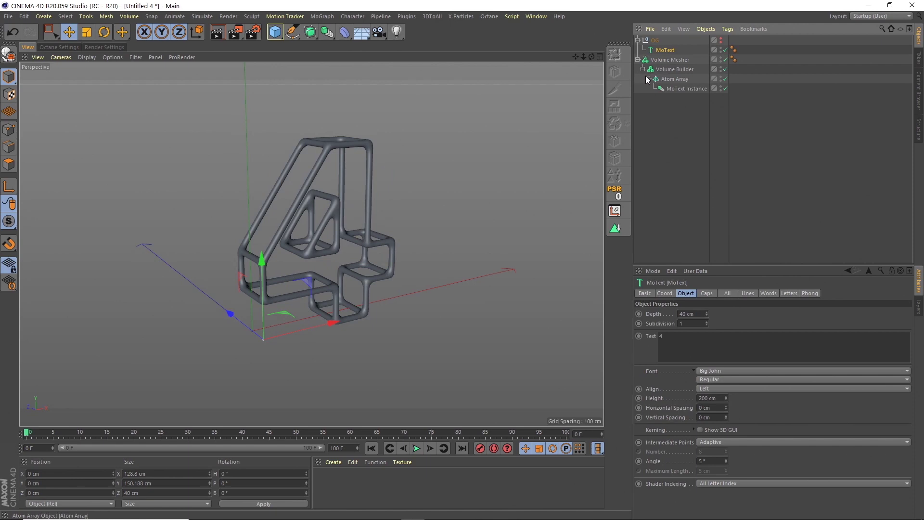
{"action": "left_click", "coordinate": [634, 314]}
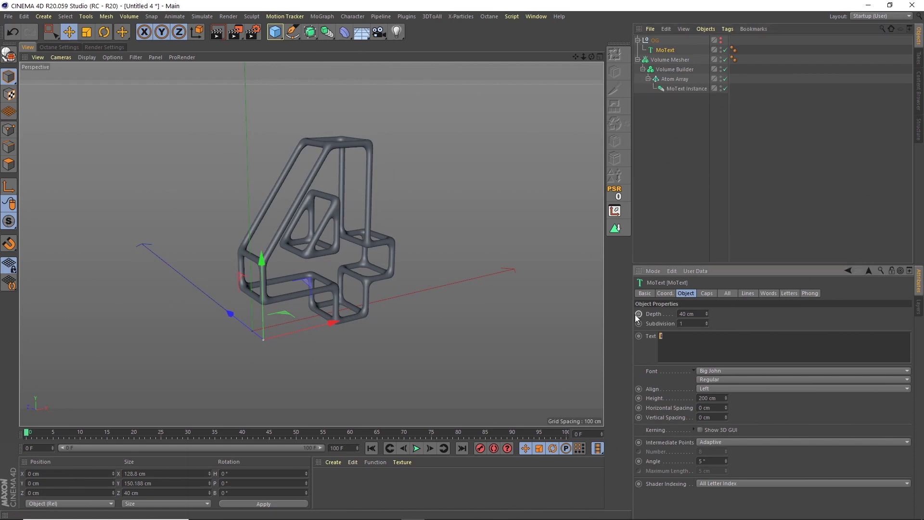
{"action": "left_click", "coordinate": [665, 212]}
{"action": "key", "text": "ctrl+z"}
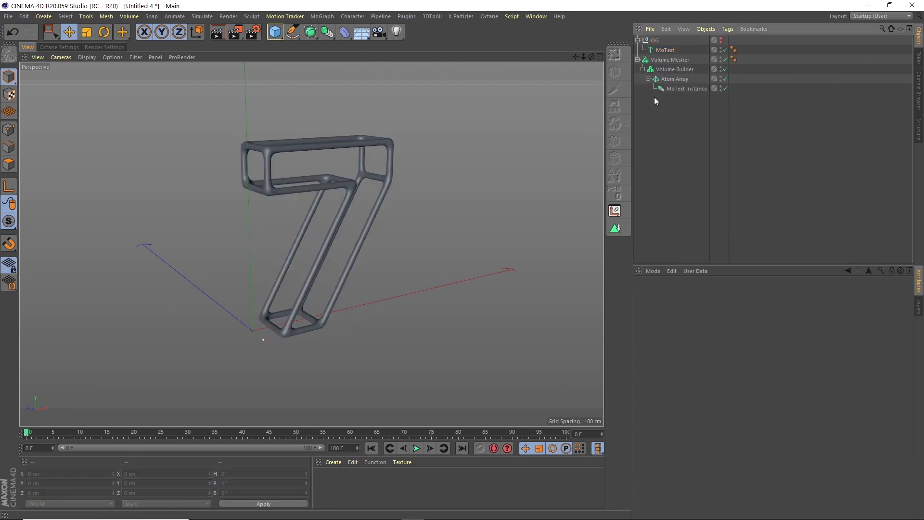
{"action": "left_click", "coordinate": [655, 40]}
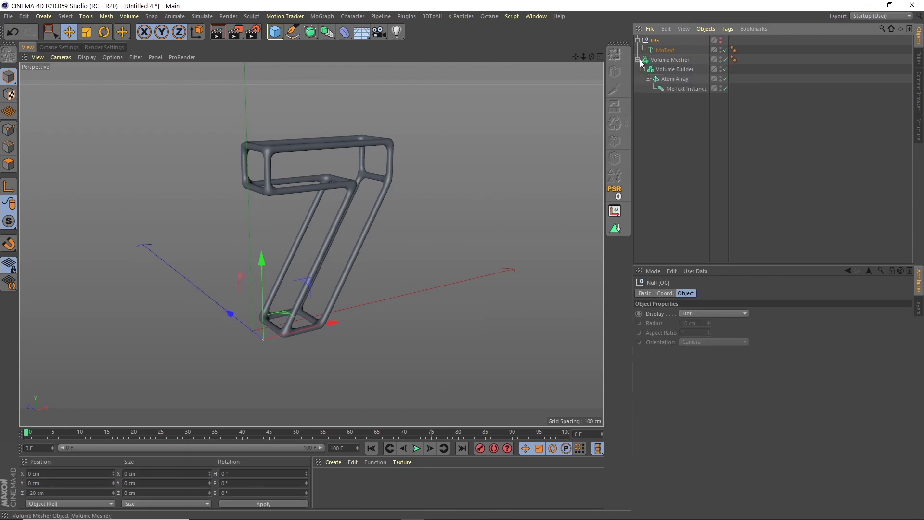
Undo an accidental duplicate and move the MoText Instance out of the Atom Array to top level.
{"action": "left_click", "coordinate": [684, 88], "text": "ctrl"}
{"action": "left_click_drag", "start_coordinate": [683, 88], "coordinate": [680, 131], "text": "ctrl"}
{"action": "left_click", "coordinate": [668, 118]}
{"action": "key", "text": "ctrl+z"}
{"action": "key", "text": "ctrl+z"}
{"action": "key", "text": "ctrl+z"}
{"action": "key", "text": "ctrl+z"}
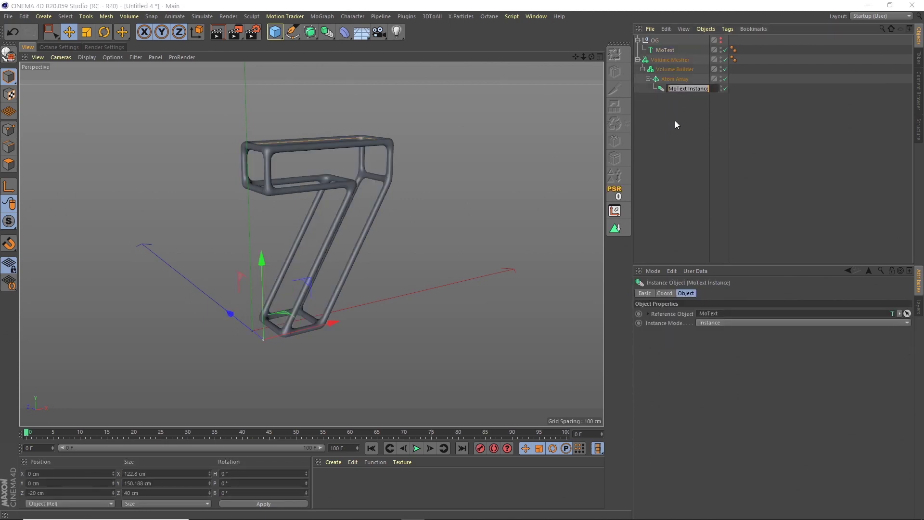
{"action": "left_click_drag", "start_coordinate": [683, 89], "coordinate": [682, 109]}
{"action": "key", "text": "super"}
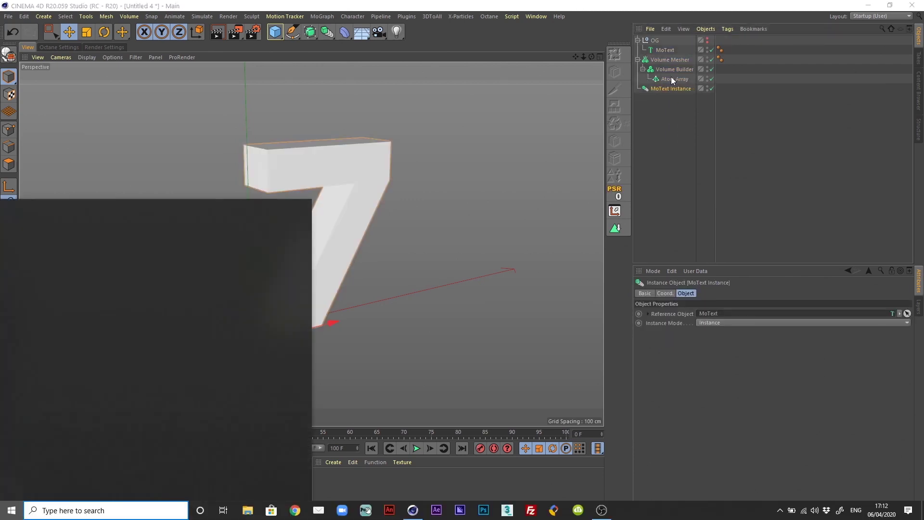
{"action": "left_click", "coordinate": [638, 59]}
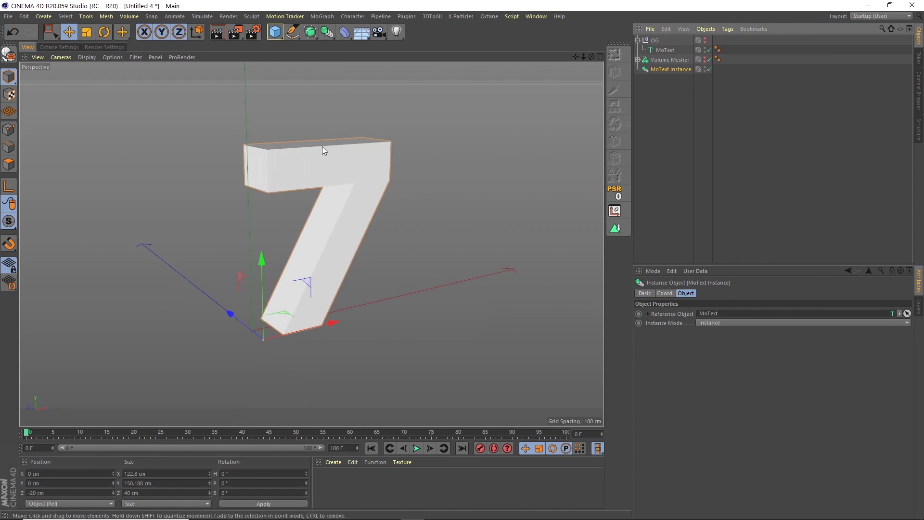
Rename the Volume Mesher to 'Scaffold', then select the MoText Instance.
{"action": "left_click", "coordinate": [637, 40]}
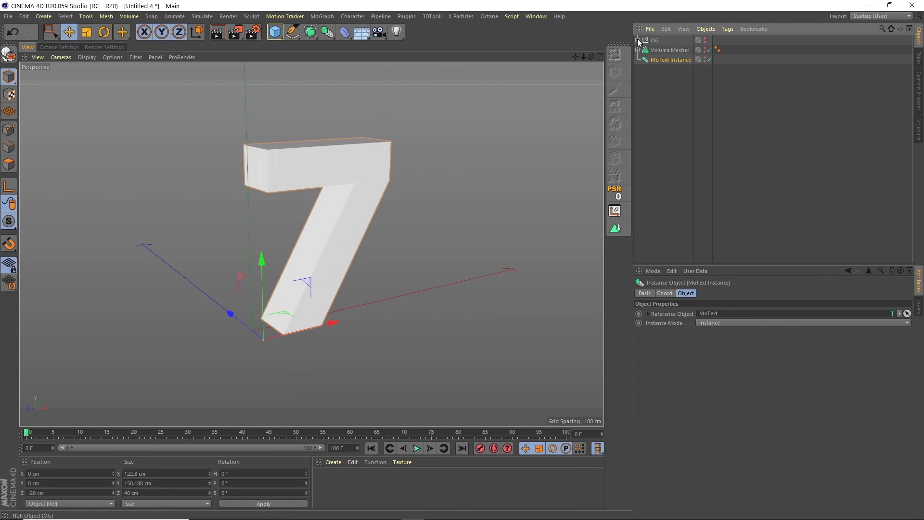
{"action": "left_click", "coordinate": [669, 50]}
{"action": "double_click", "coordinate": [665, 51]}
{"action": "type", "text": "Scaffold"}
{"action": "key", "text": "Return"}
{"action": "left_click", "coordinate": [686, 92]}
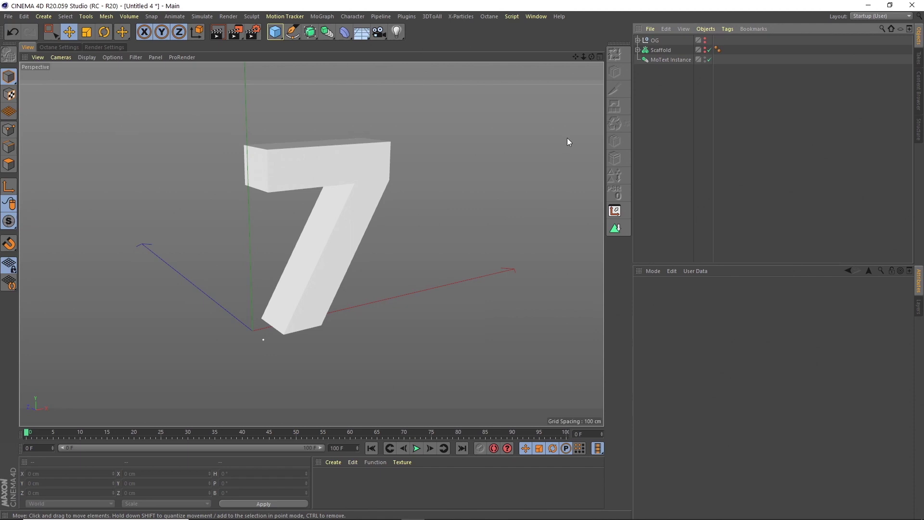
{"action": "left_click", "coordinate": [677, 61]}
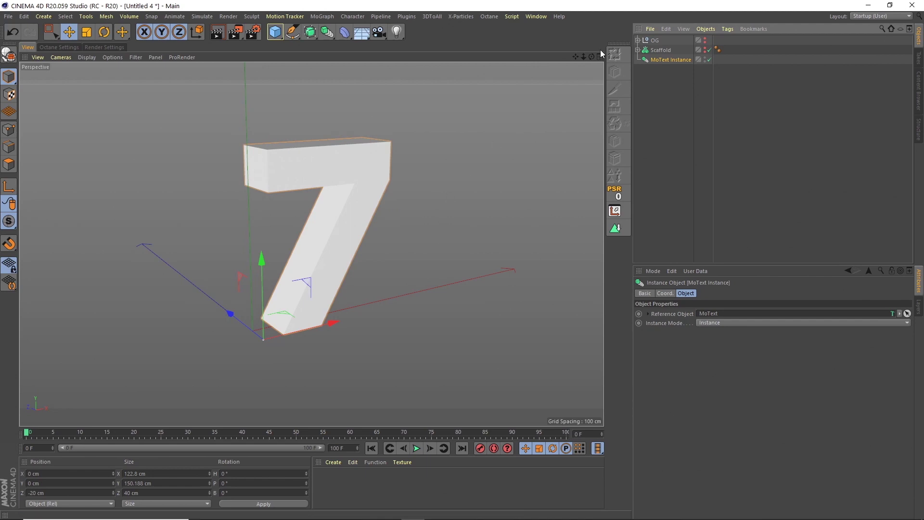
Switch to the Front view and add a Formula spline raised above the 7.
{"action": "key", "text": "F5"}
{"action": "key", "text": "F4"}
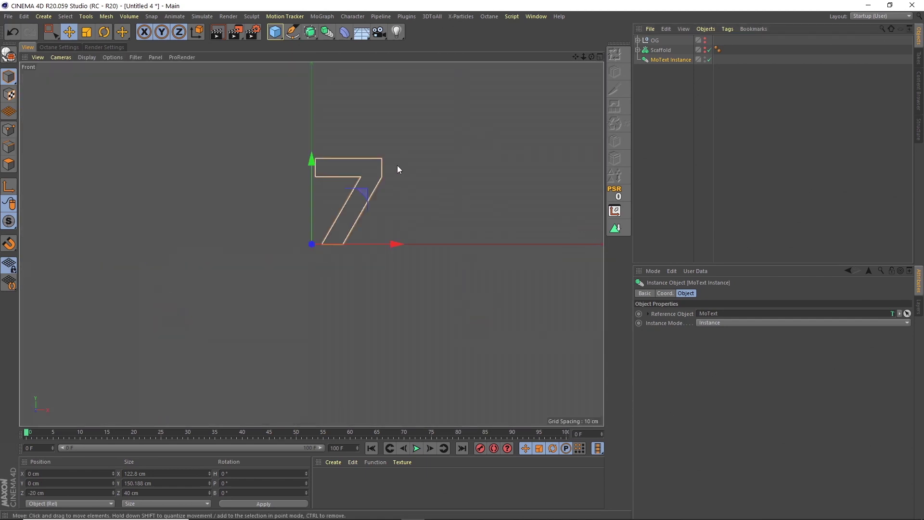
{"action": "scroll", "coordinate": [400, 174], "scroll_direction": "up", "scroll_amount": 6}
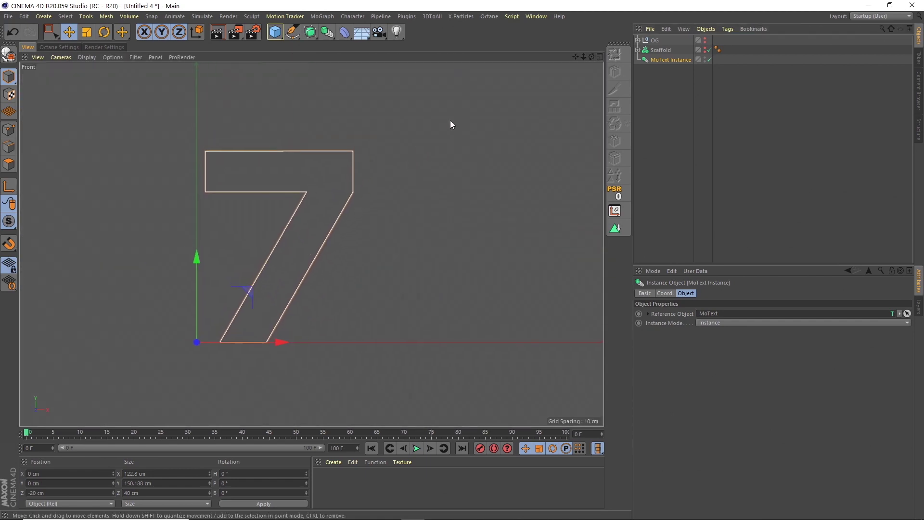
{"action": "left_click_drag", "start_coordinate": [346, 31], "coordinate": [515, 79]}
{"action": "left_click_drag", "start_coordinate": [195, 261], "coordinate": [219, 129]}
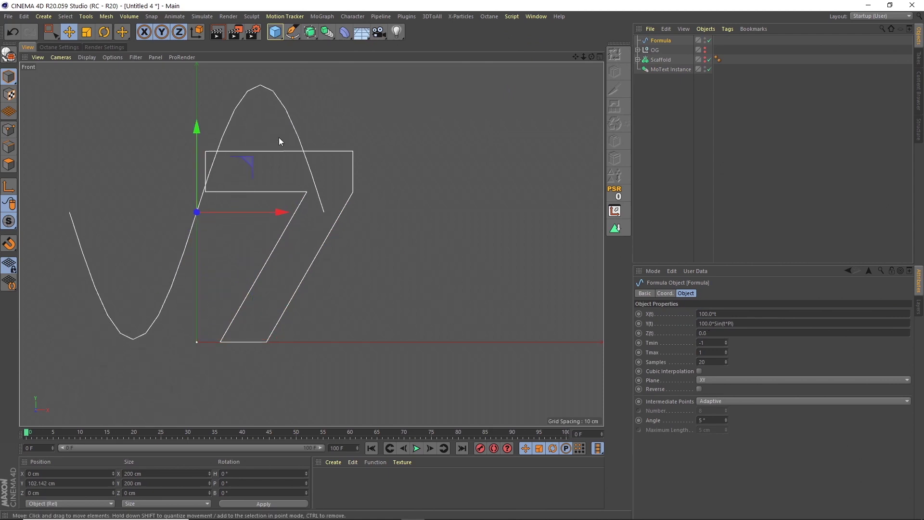
{"action": "double_click", "coordinate": [703, 314]}
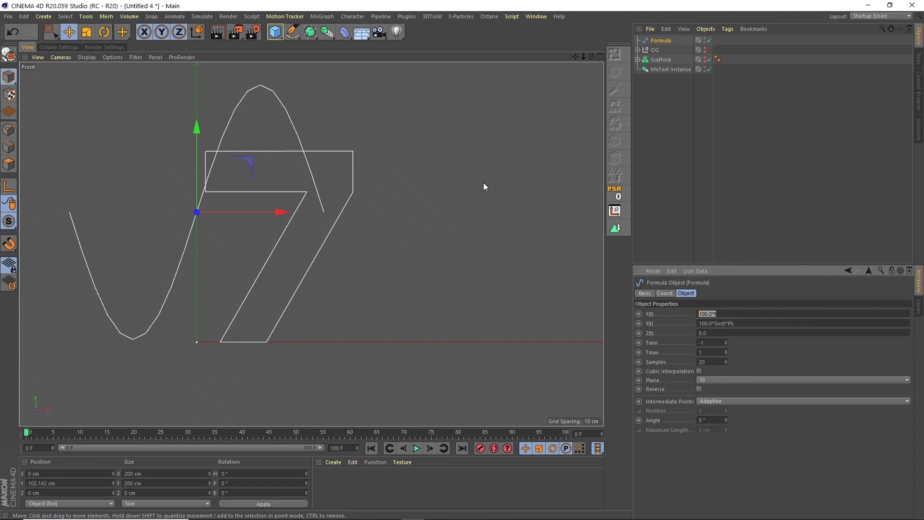
Set the Formula's Y(t) to 25*Sin(t*PI), Tmax to 5 and Samples to 200.
{"action": "left_click", "coordinate": [700, 324]}
{"action": "left_click_drag", "start_coordinate": [713, 326], "coordinate": [705, 324]}
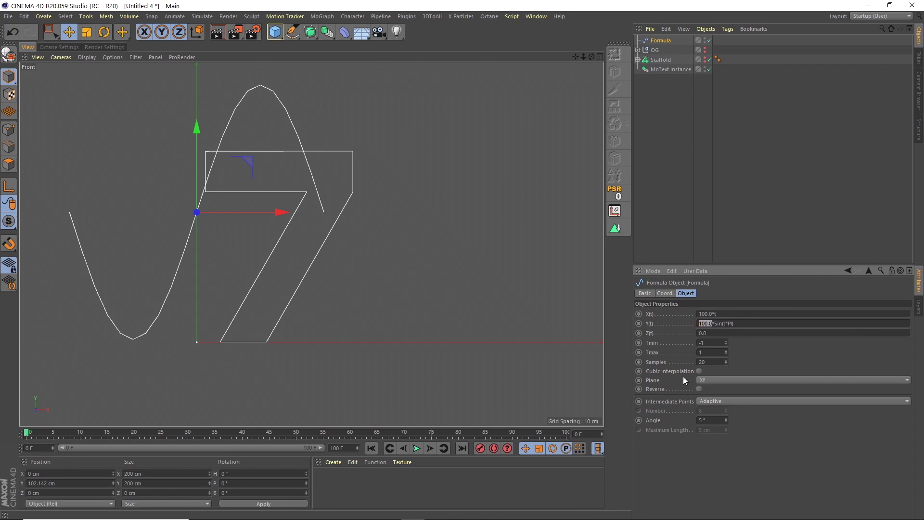
{"action": "type", "text": "25"}
{"action": "key", "text": "Return"}
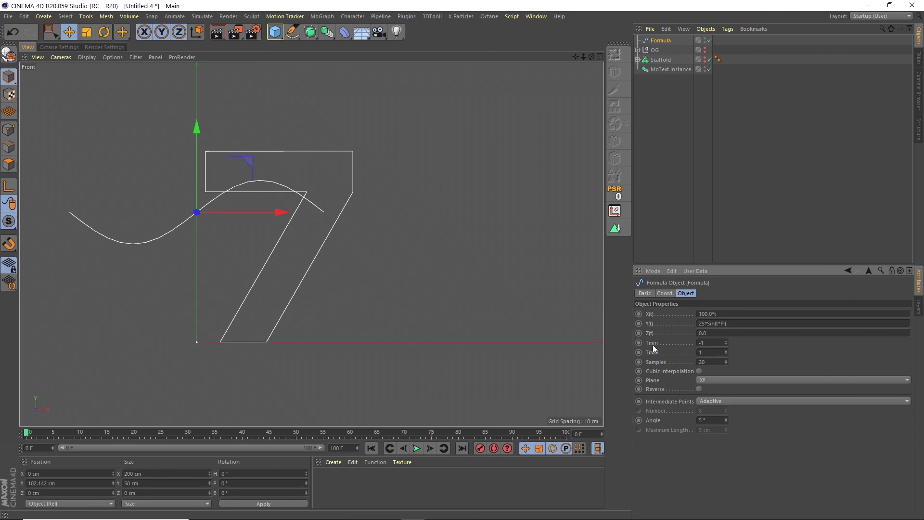
{"action": "left_click", "coordinate": [703, 342]}
{"action": "type", "text": "0"}
{"action": "key", "text": "Tab"}
{"action": "key", "text": "ctrl+z"}
{"action": "type", "text": "5"}
{"action": "key", "text": "Return"}
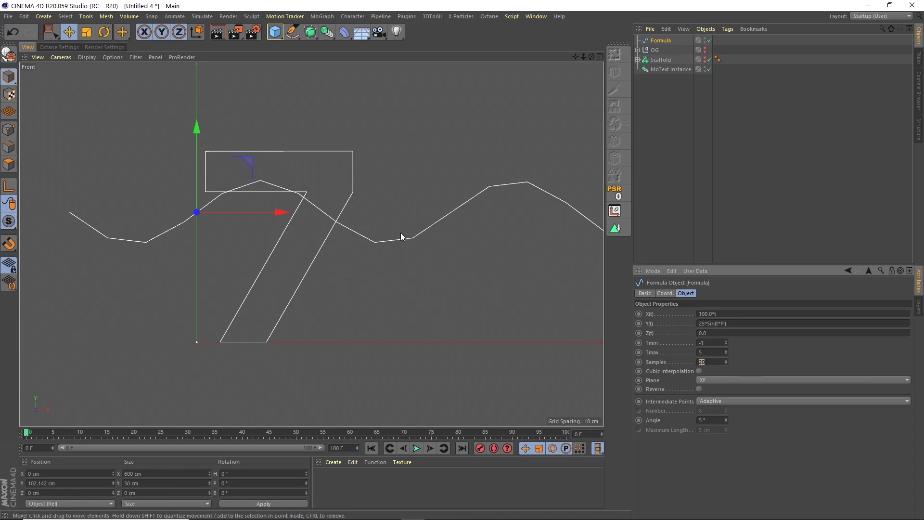
{"action": "type", "text": "200"}
{"action": "key", "text": "Return"}
{"action": "left_click_drag", "start_coordinate": [582, 57], "coordinate": [558, 72]}
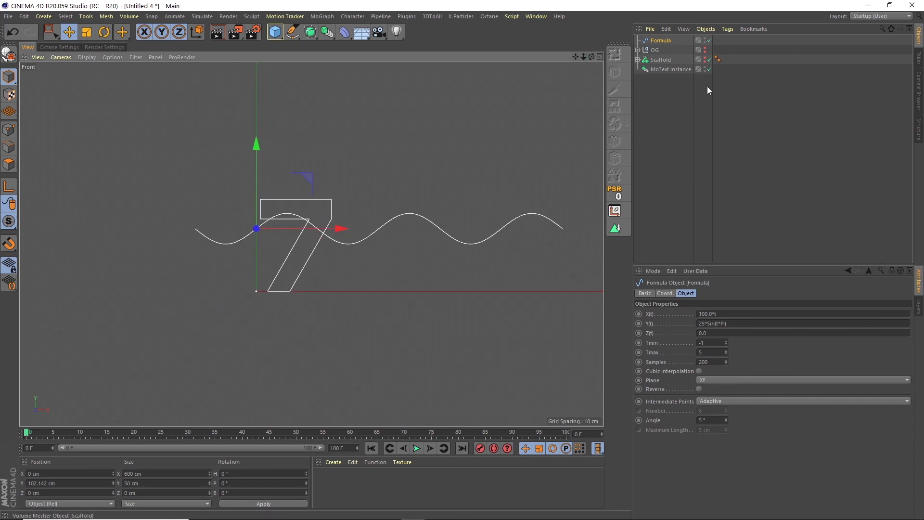
Set the wave's Y position to 0 cm and paste three copies of the Formula spline.
{"action": "double_click", "coordinate": [46, 482]}
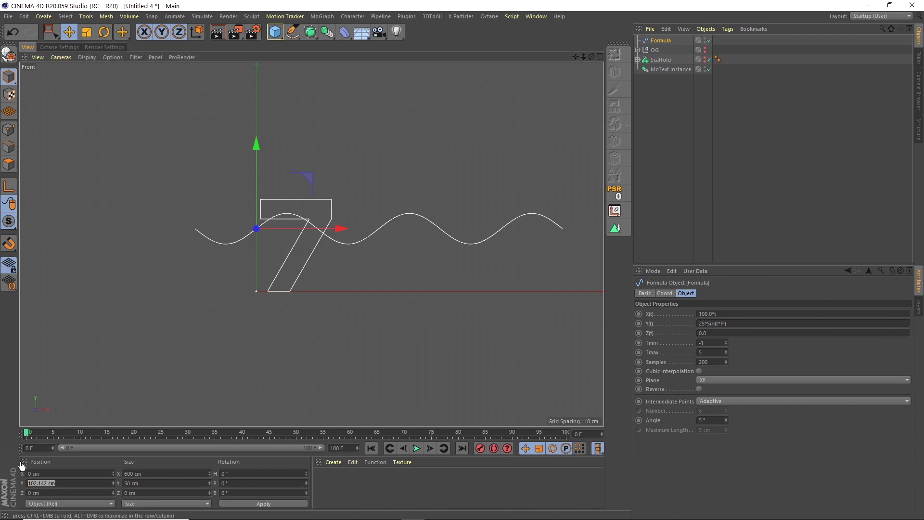
{"action": "type", "text": "0"}
{"action": "key", "text": "Return"}
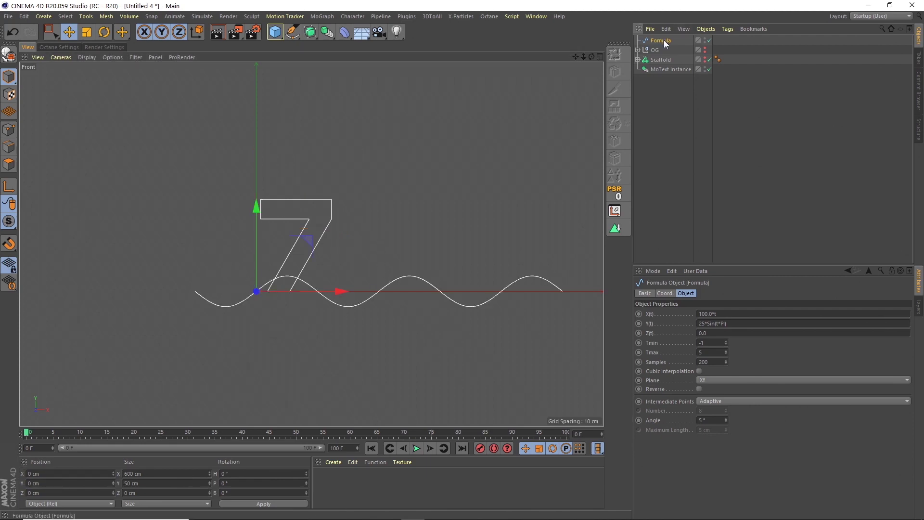
{"action": "key", "text": "ctrl+c"}
{"action": "key", "text": "ctrl+v"}
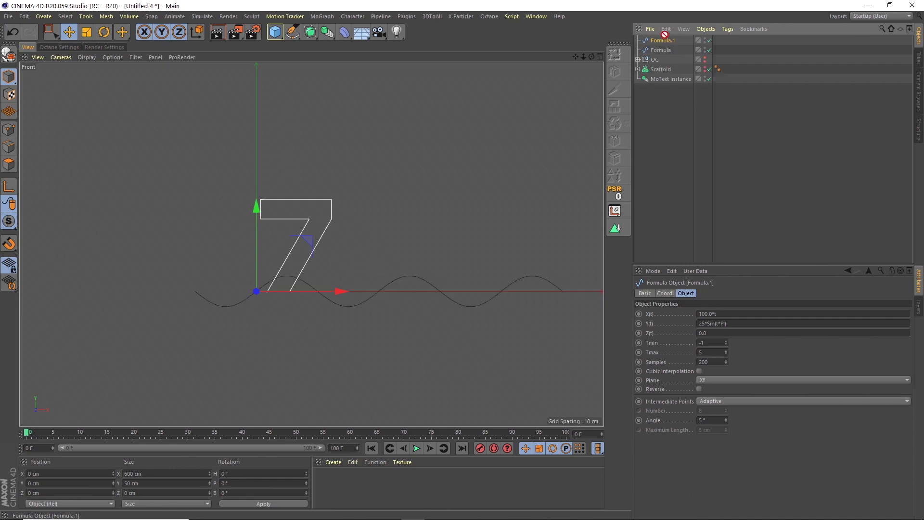
{"action": "key", "text": "ctrl+v"}
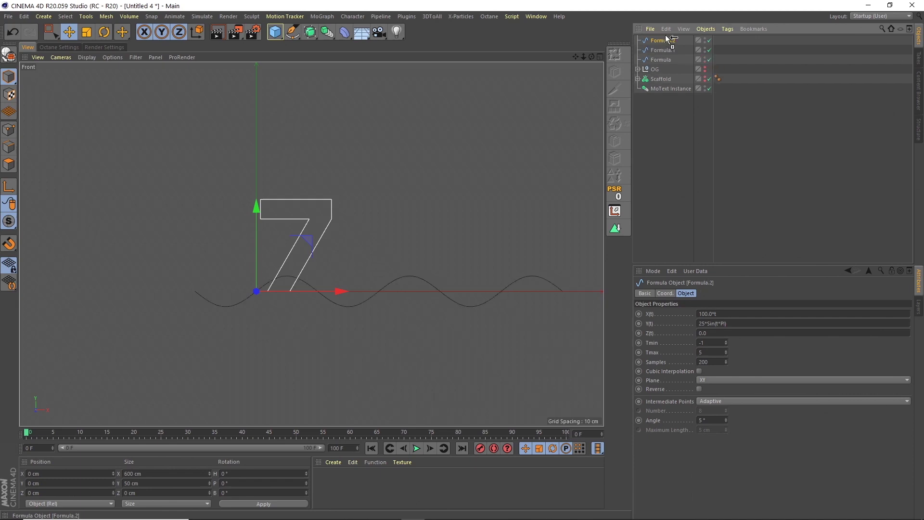
{"action": "key", "text": "ctrl+v"}
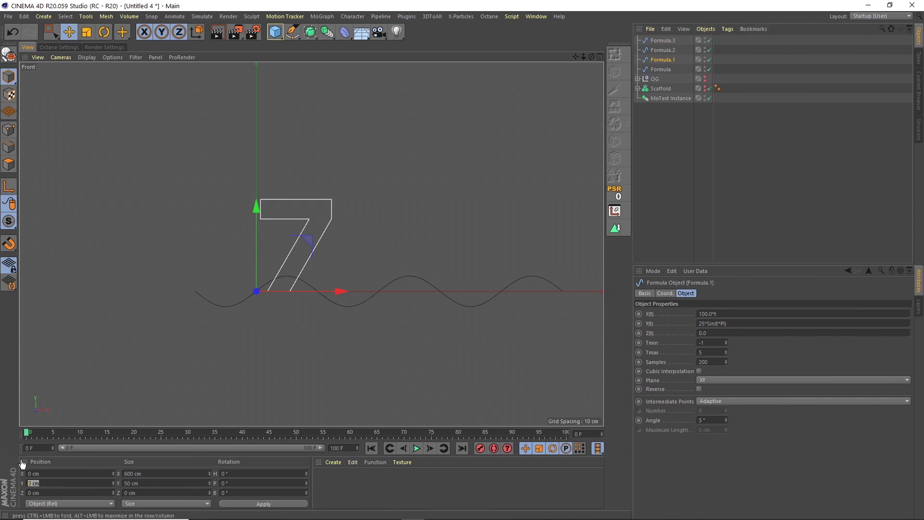
Raise the three wave copies to Y positions of 50, 100 and 150 cm.
{"action": "left_click", "coordinate": [67, 483]}
{"action": "type", "text": "50"}
{"action": "key", "text": "Return"}
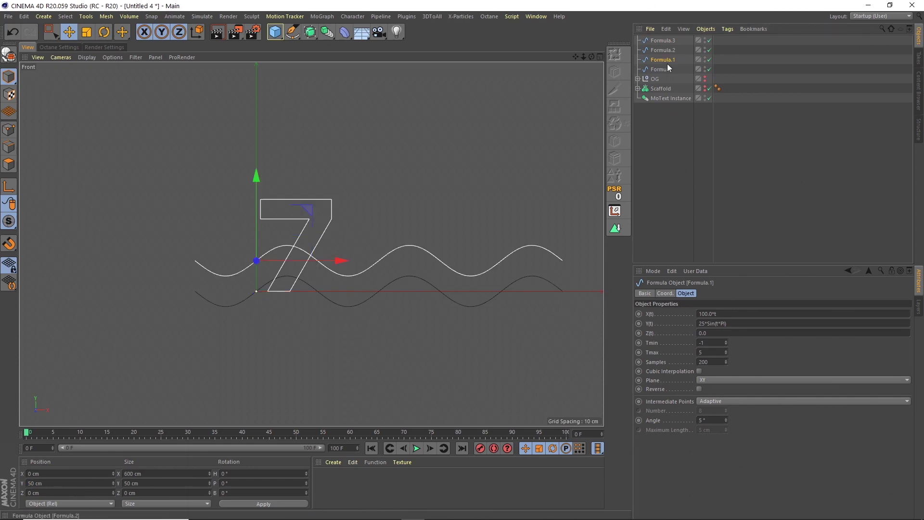
{"action": "left_click", "coordinate": [663, 50]}
{"action": "left_click", "coordinate": [38, 483]}
{"action": "type", "text": "150"}
{"action": "key", "text": "Return"}
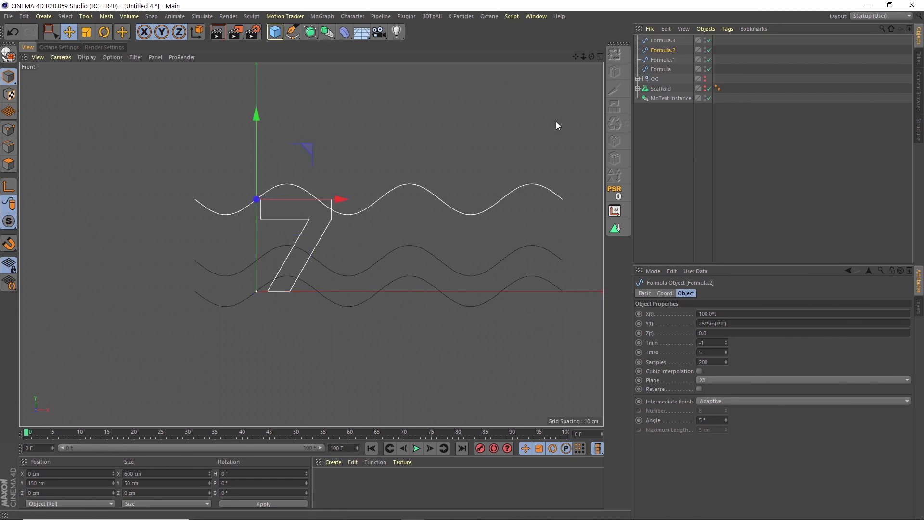
{"action": "type", "text": "100"}
{"action": "key", "text": "Return"}
{"action": "left_click", "coordinate": [661, 41]}
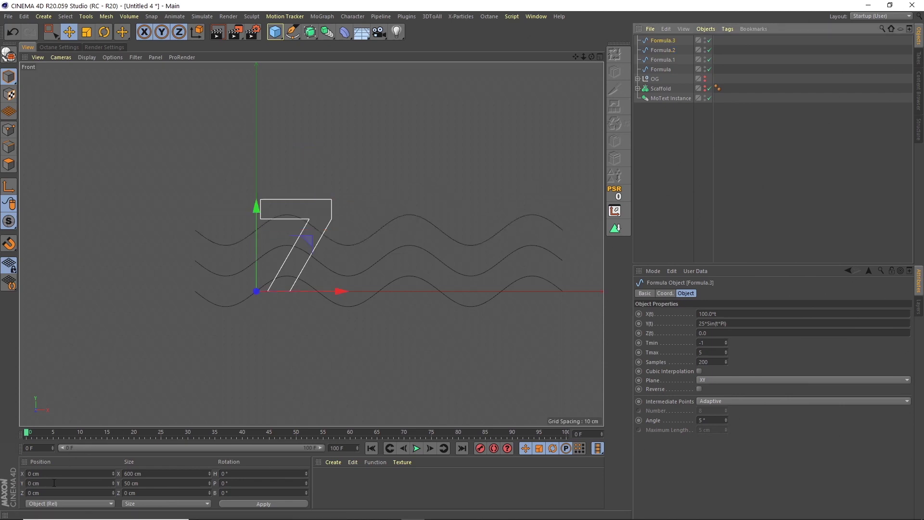
{"action": "left_click", "coordinate": [31, 483]}
{"action": "type", "text": "150"}
{"action": "key", "text": "Return"}
Group all four waves under a null named 'Lines' and slide it left along X.
{"action": "left_click", "coordinate": [660, 69]}
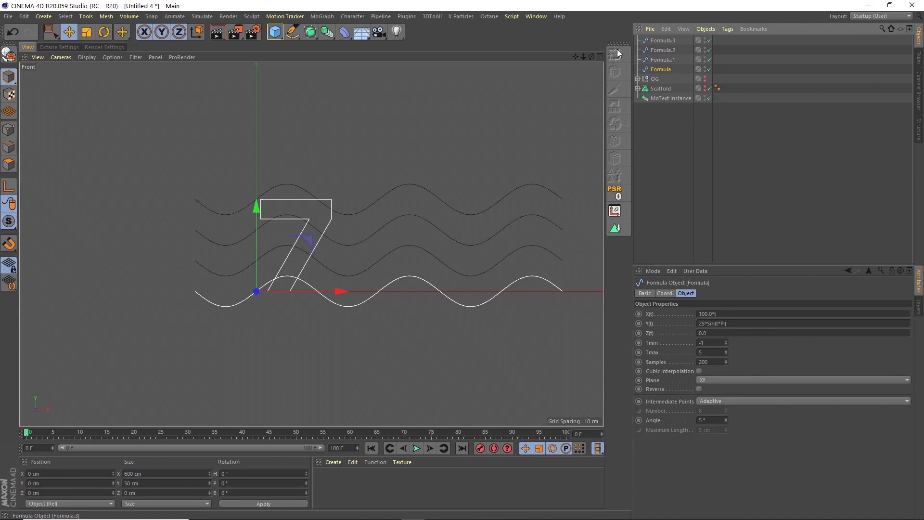
{"action": "left_click", "coordinate": [681, 38], "text": "shift"}
{"action": "right_click", "coordinate": [681, 37]}
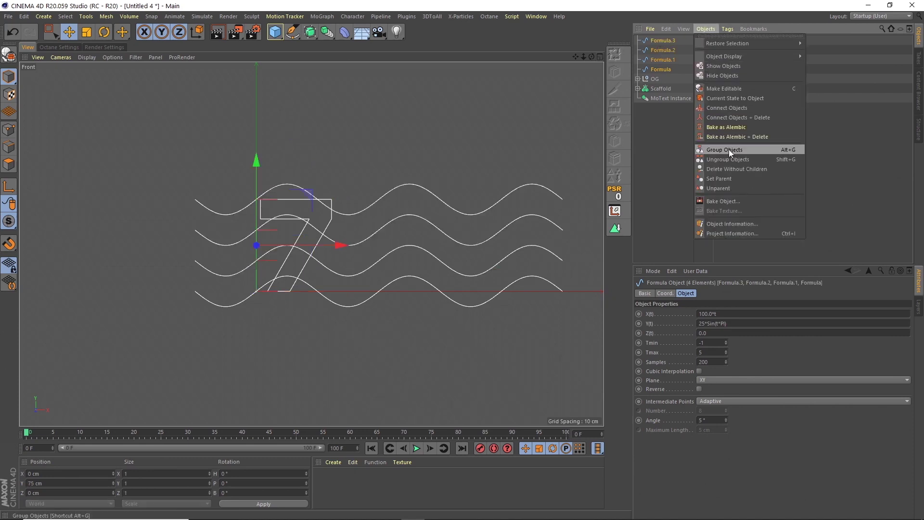
{"action": "left_click", "coordinate": [727, 149]}
{"action": "double_click", "coordinate": [658, 38]}
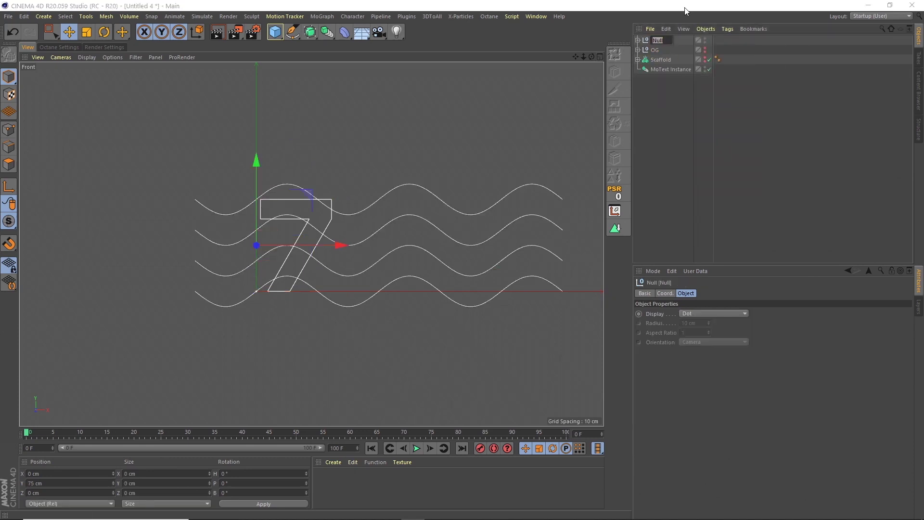
{"action": "type", "text": "Lines"}
{"action": "key", "text": "Return"}
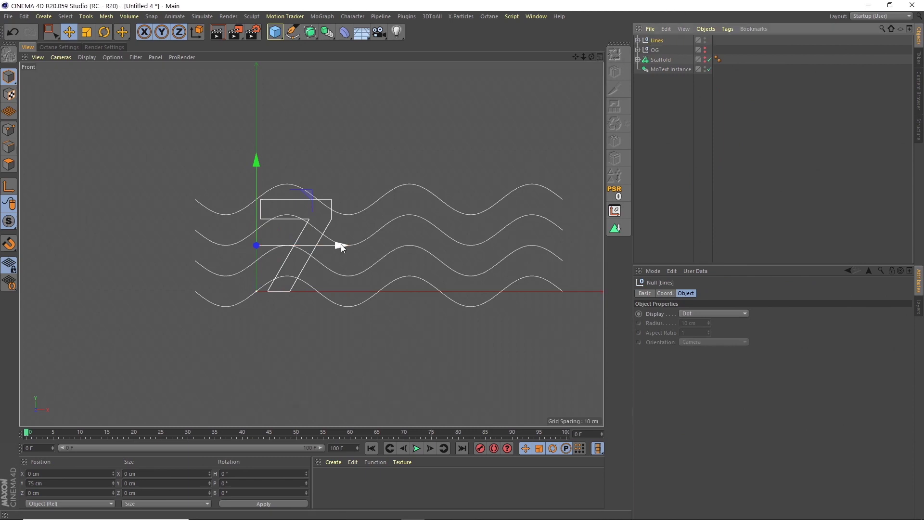
{"action": "left_click_drag", "start_coordinate": [343, 246], "coordinate": [269, 244]}
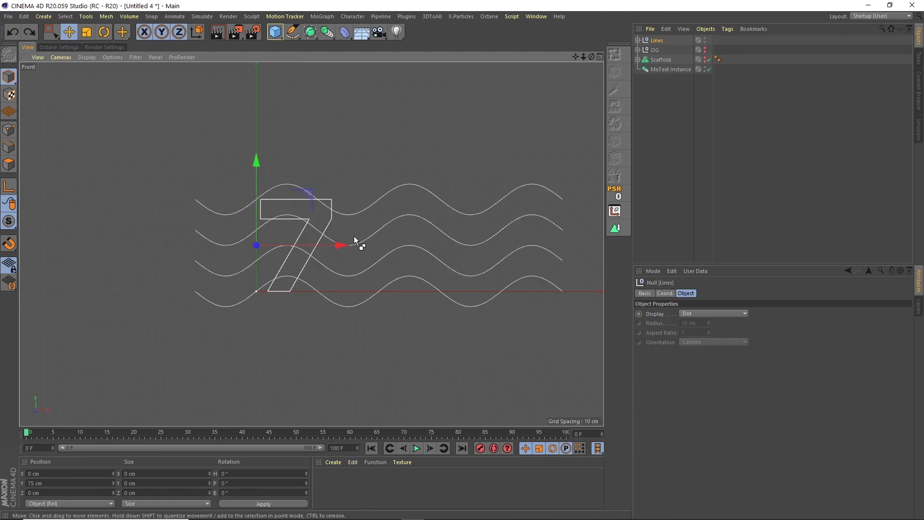
Keyframe the Lines group's X position at 0 on frame 0 and -200 cm near the end.
{"action": "left_click", "coordinate": [660, 172]}
{"action": "left_click", "coordinate": [599, 57]}
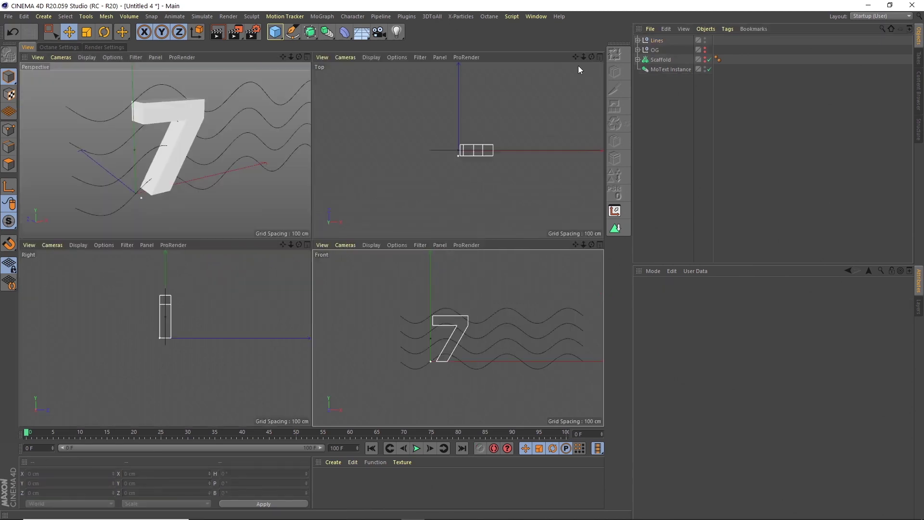
{"action": "left_click", "coordinate": [307, 56]}
{"action": "left_click", "coordinate": [656, 41]}
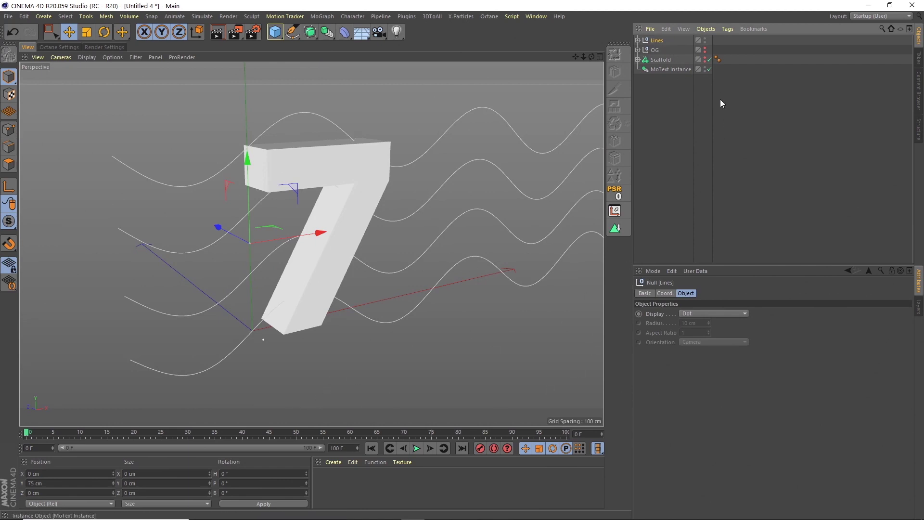
{"action": "left_click", "coordinate": [666, 294]}
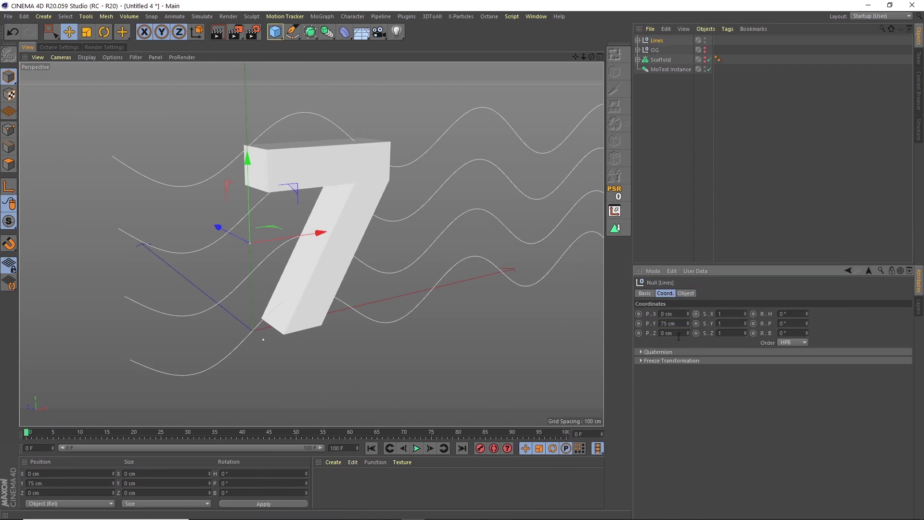
{"action": "left_click", "coordinate": [638, 314], "text": "ctrl"}
{"action": "left_click", "coordinate": [553, 432]}
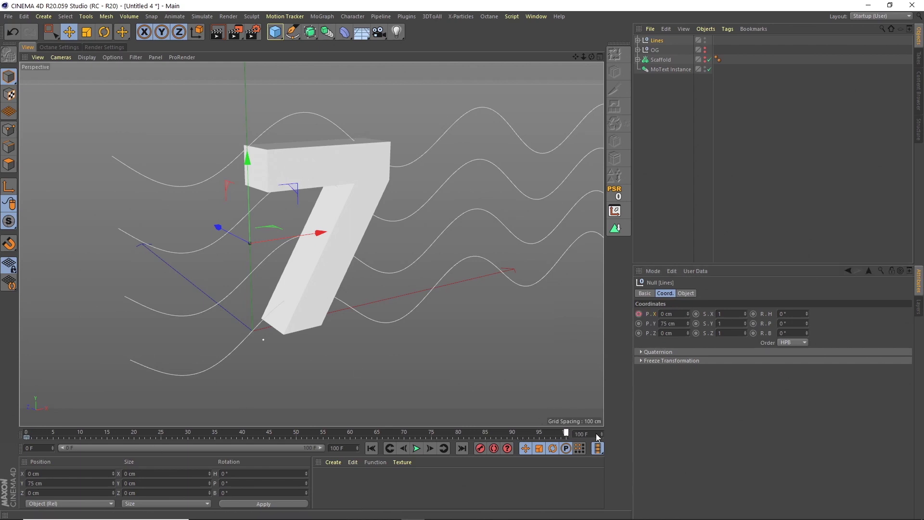
{"action": "left_click_drag", "start_coordinate": [320, 232], "coordinate": [296, 250]}
{"action": "left_click", "coordinate": [672, 313]}
{"action": "type", "text": "-200"}
{"action": "key", "text": "Return"}
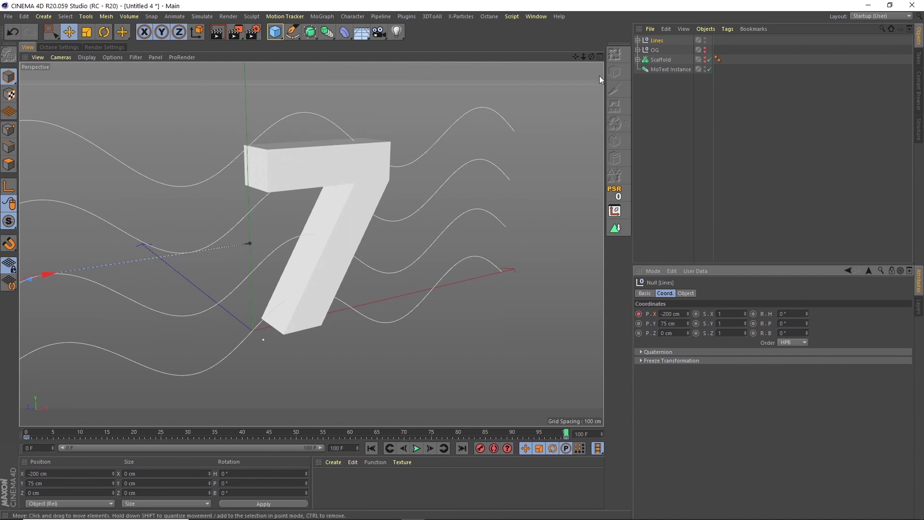
Switch to the front view and compare the Lines group at frame 0 and the end frame.
{"action": "left_click", "coordinate": [599, 56]}
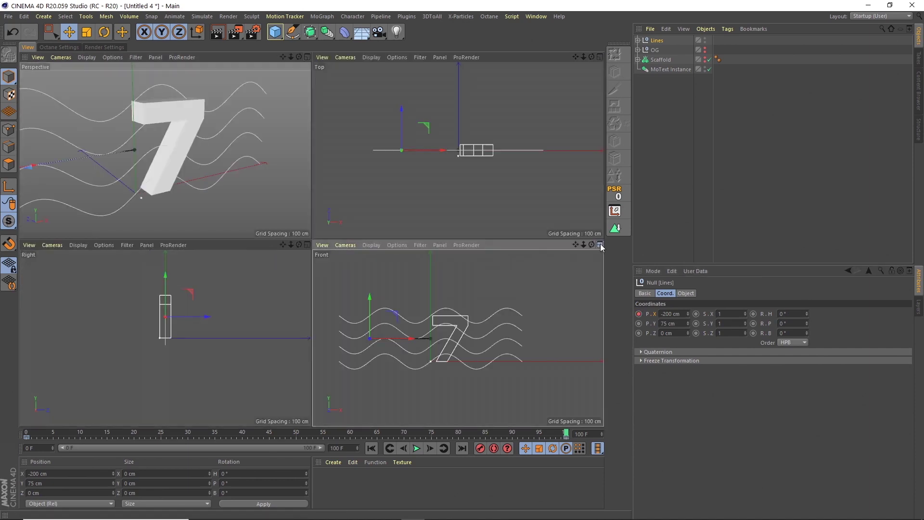
{"action": "key", "text": "F4"}
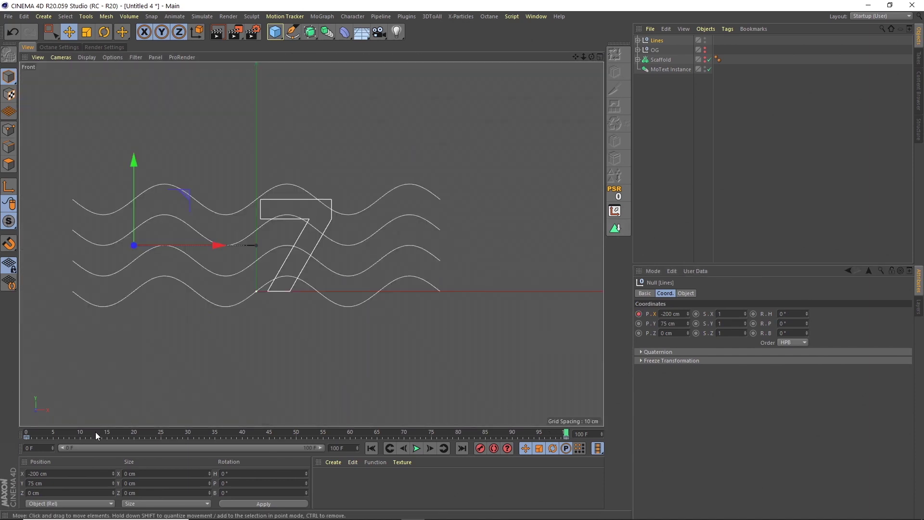
{"action": "left_click", "coordinate": [26, 433]}
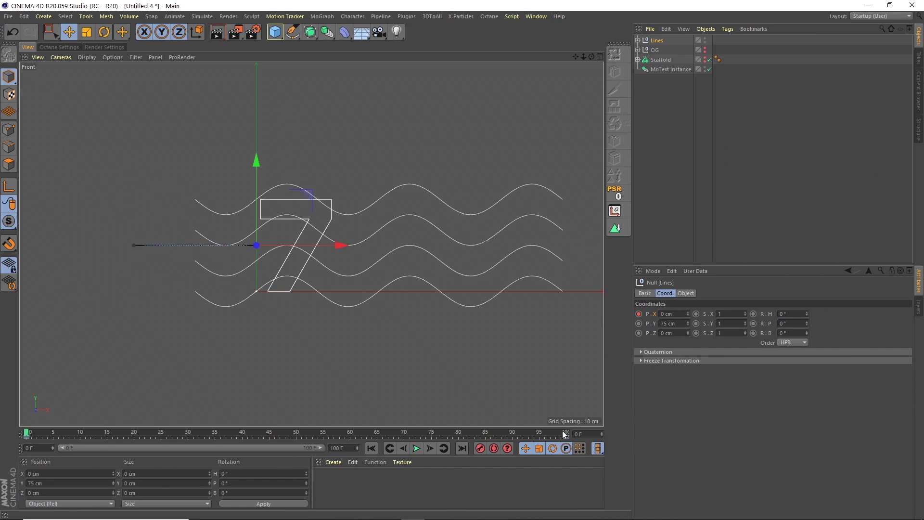
{"action": "left_click", "coordinate": [563, 432]}
{"action": "left_click", "coordinate": [27, 435]}
{"action": "left_click", "coordinate": [564, 433]}
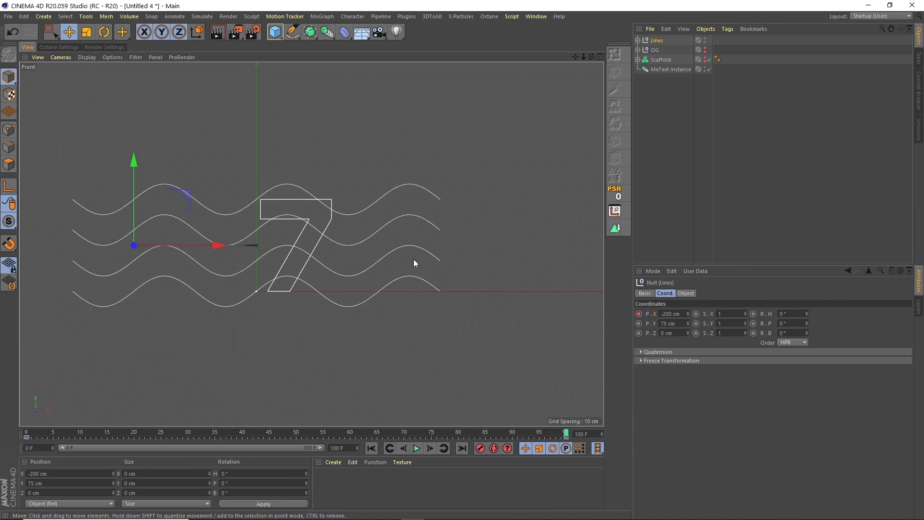
Make the Lines keys linear in the Dope Sheet and play back the slide.
{"action": "left_click", "coordinate": [537, 17]}
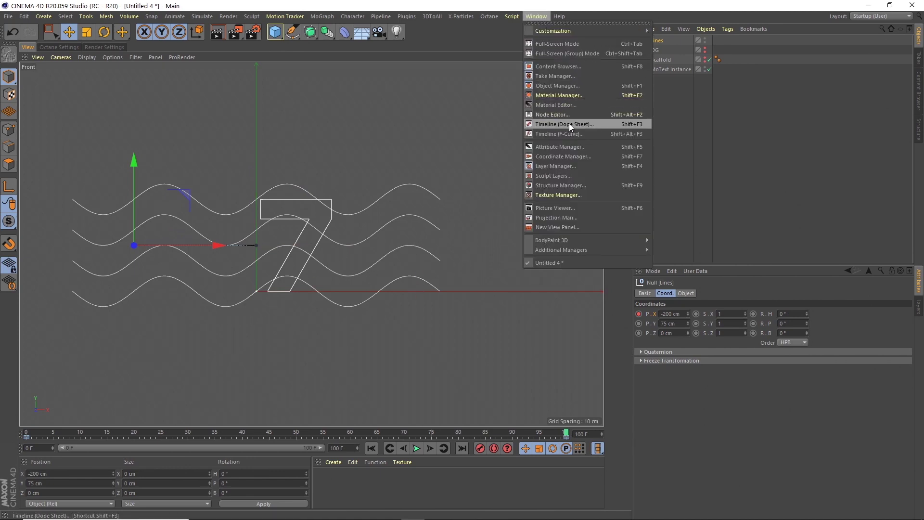
{"action": "left_click", "coordinate": [570, 124]}
{"action": "left_click", "coordinate": [489, 186]}
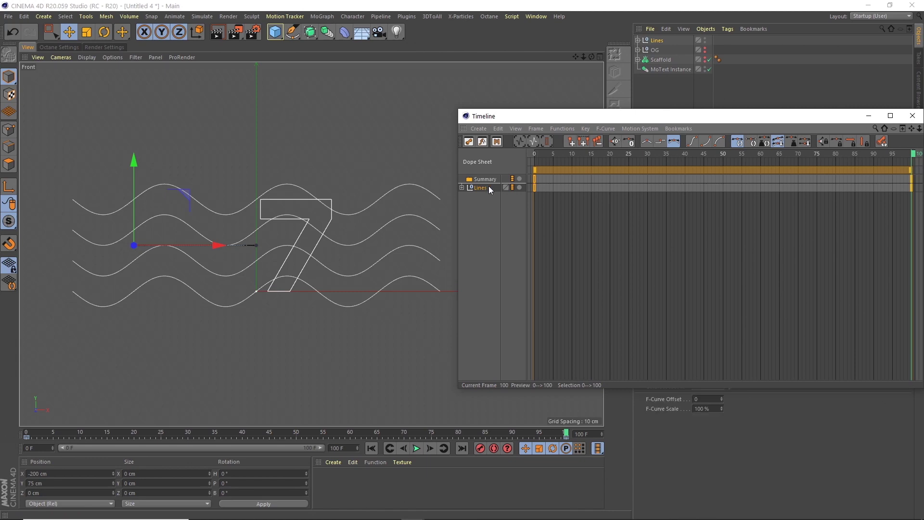
{"action": "left_click", "coordinate": [645, 142]}
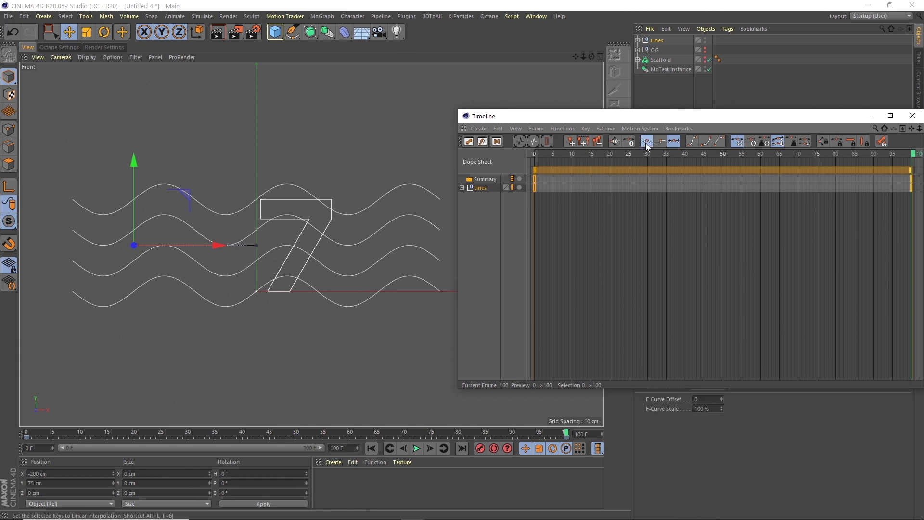
{"action": "left_click", "coordinate": [912, 116]}
{"action": "left_click", "coordinate": [417, 448]}
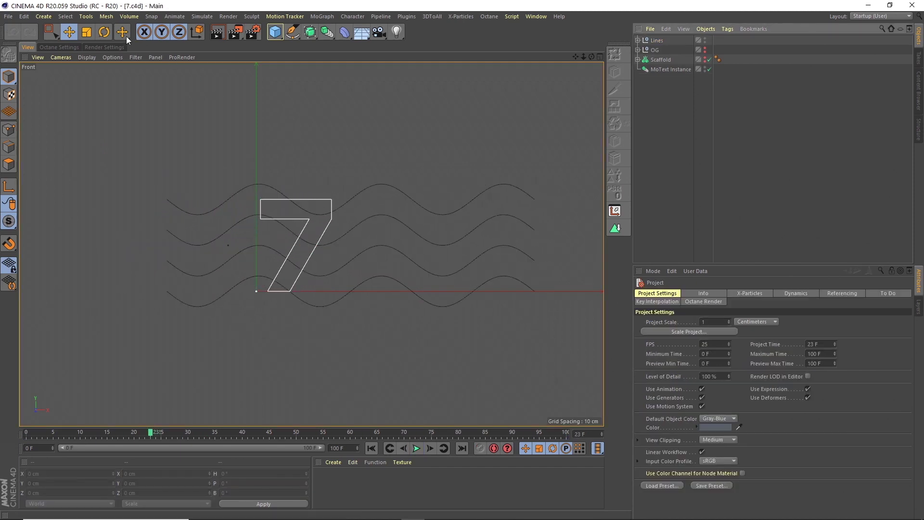
Add a Volume Mesher containing a Volume Builder that takes the Lines group as input.
{"action": "left_click", "coordinate": [130, 17]}
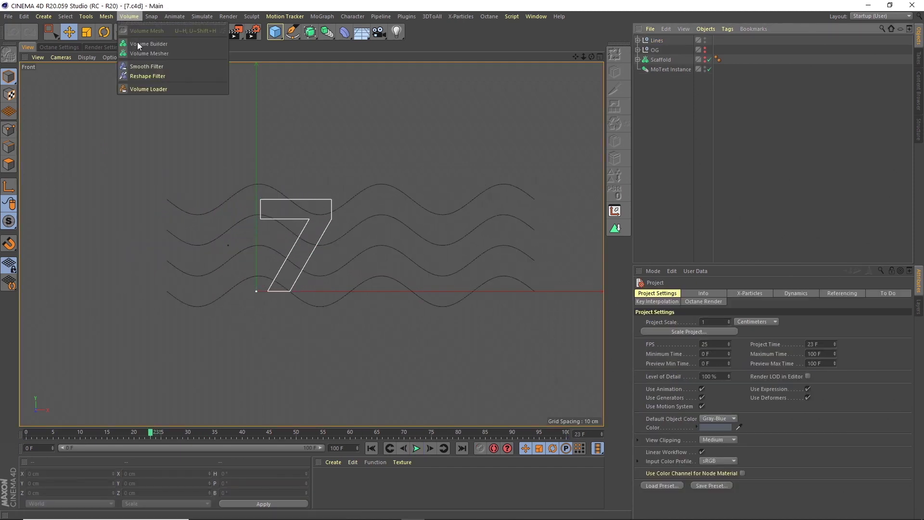
{"action": "left_click", "coordinate": [140, 44]}
{"action": "left_click", "coordinate": [130, 16]}
{"action": "left_click", "coordinate": [145, 52]}
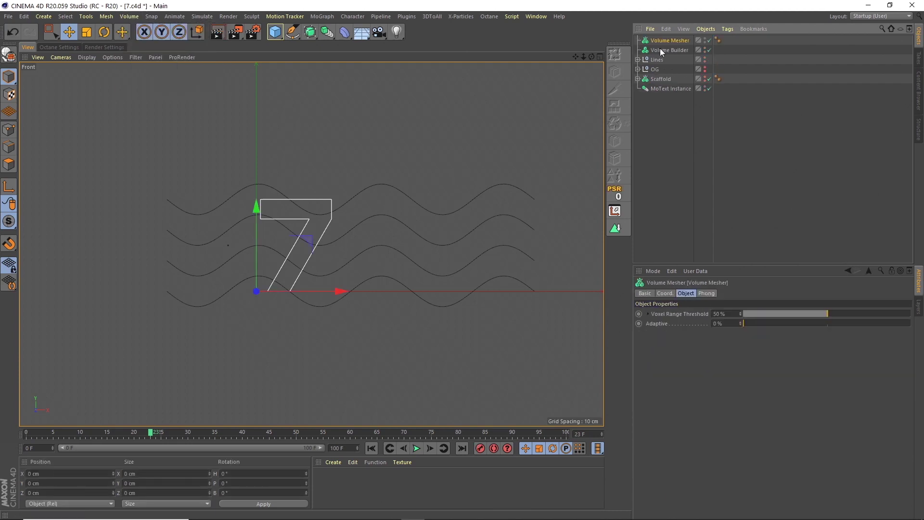
{"action": "left_click_drag", "start_coordinate": [675, 38], "coordinate": [676, 38]}
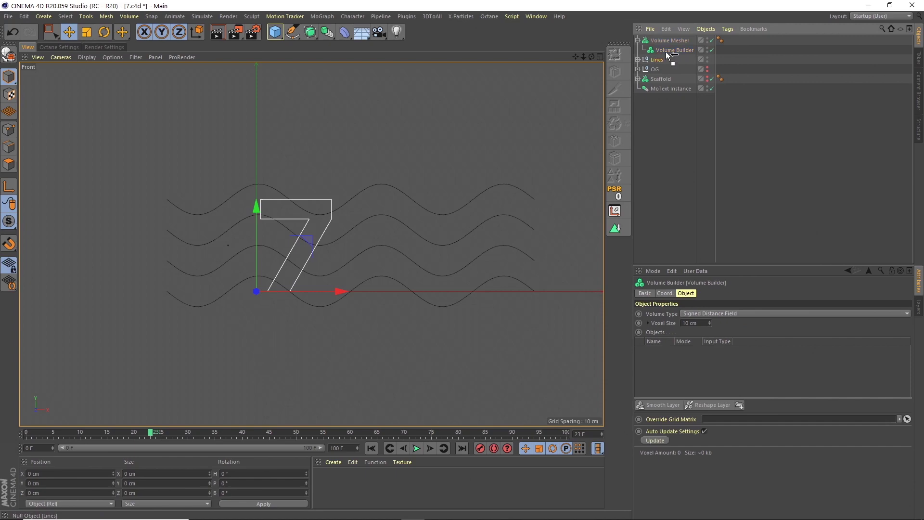
{"action": "left_click_drag", "start_coordinate": [671, 51], "coordinate": [671, 53]}
{"action": "left_click", "coordinate": [600, 57]}
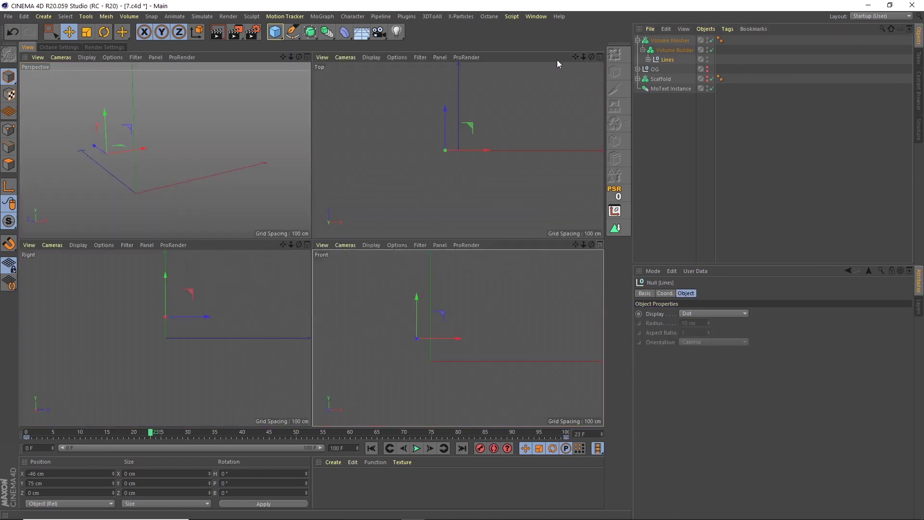
{"action": "left_click", "coordinate": [307, 57]}
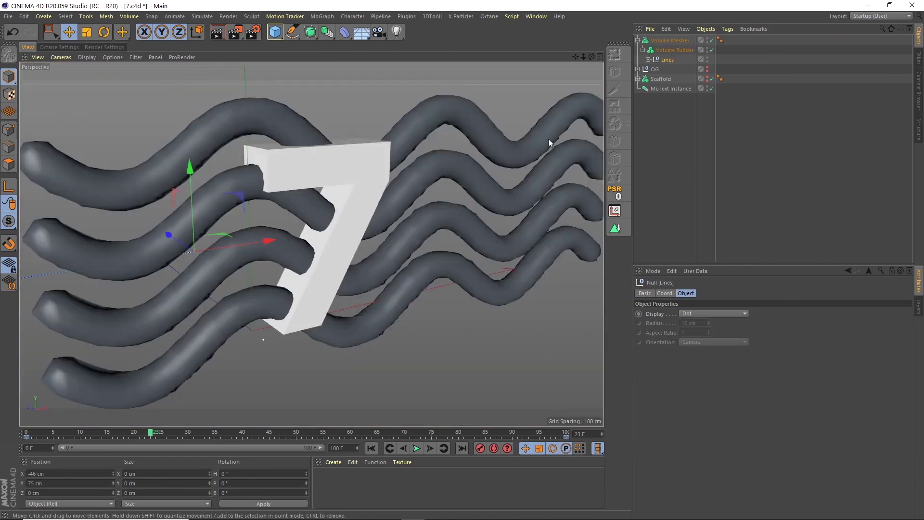
{"action": "left_click", "coordinate": [649, 60]}
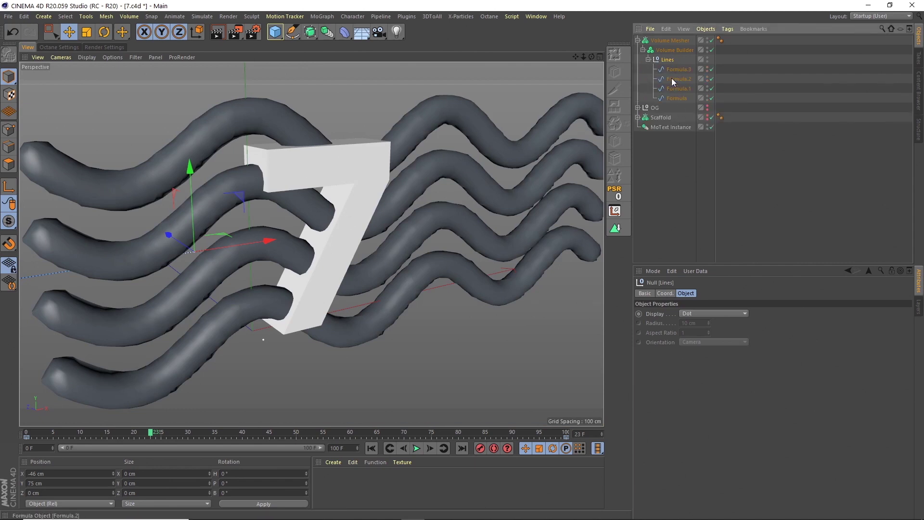
Set the Volume Builder voxel size to 1 cm and the Lines layer to density 1, radius 18 cm.
{"action": "left_click", "coordinate": [676, 50]}
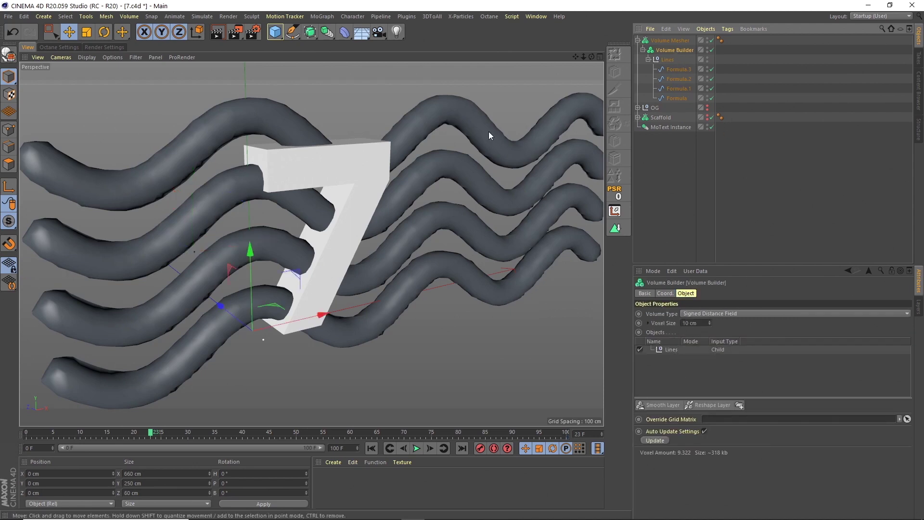
{"action": "left_click", "coordinate": [693, 323]}
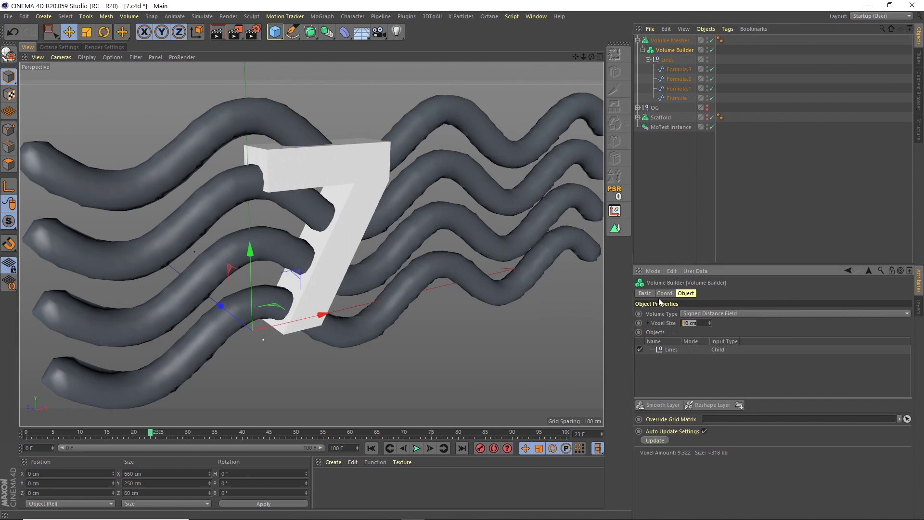
{"action": "type", "text": "1"}
{"action": "key", "text": "Return"}
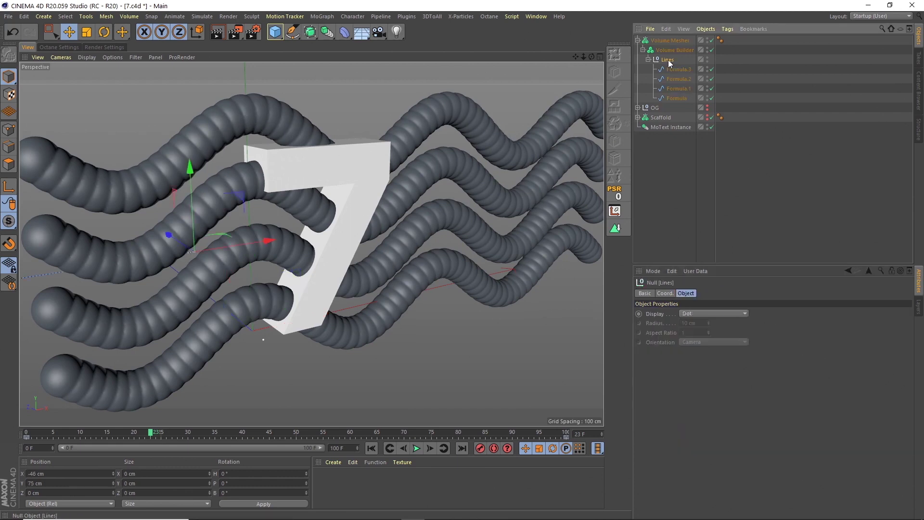
{"action": "left_click", "coordinate": [671, 350]}
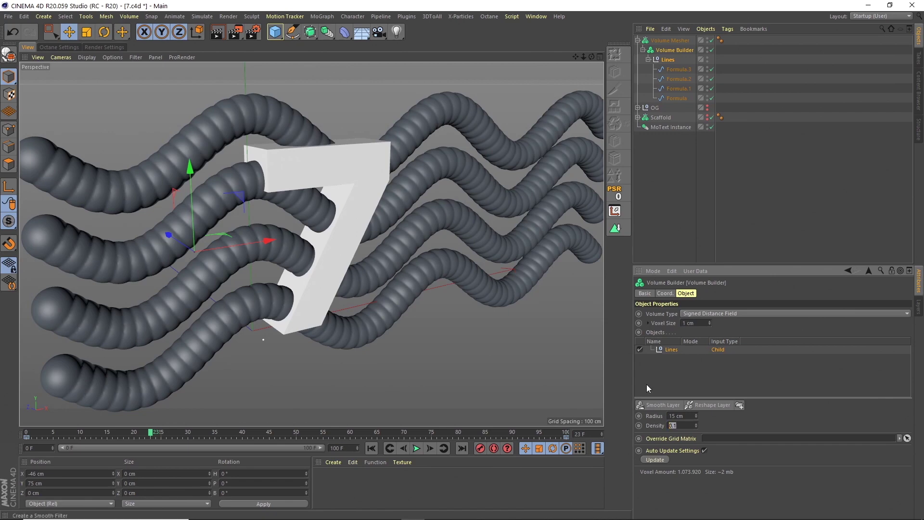
{"action": "type", "text": "1"}
{"action": "key", "text": "Return"}
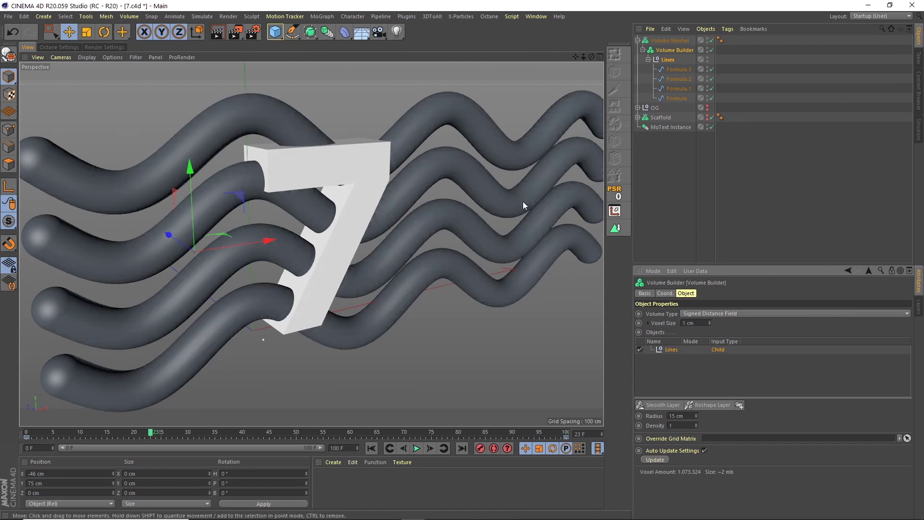
{"action": "left_click", "coordinate": [682, 417]}
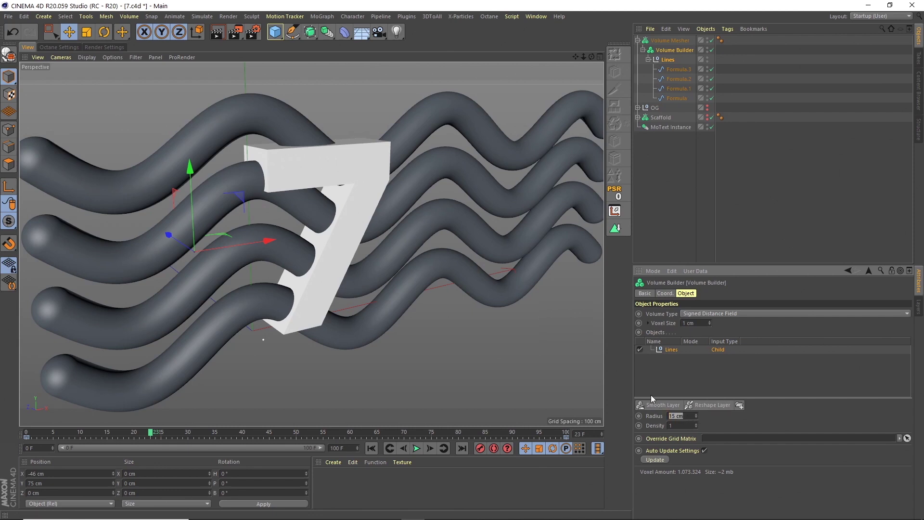
{"action": "type", "text": "18"}
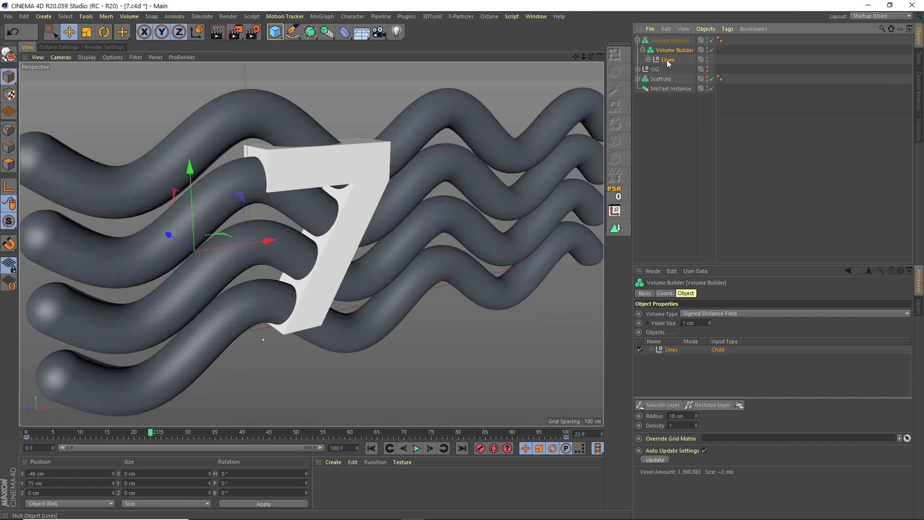
Place the MoText Instance below Lines in the Volume Builder and set Lines to Subtract.
{"action": "left_click_drag", "start_coordinate": [664, 88], "coordinate": [673, 56]}
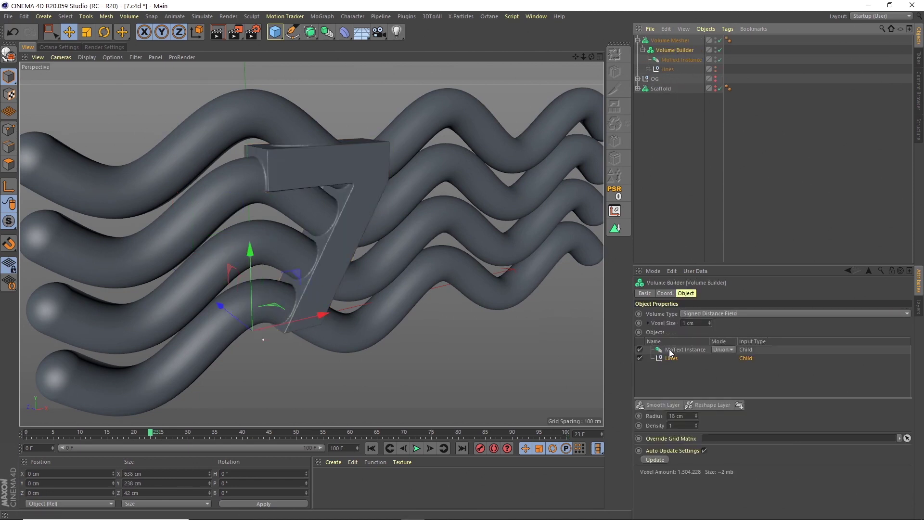
{"action": "left_click_drag", "start_coordinate": [671, 350], "coordinate": [670, 368]}
{"action": "left_click", "coordinate": [672, 351]}
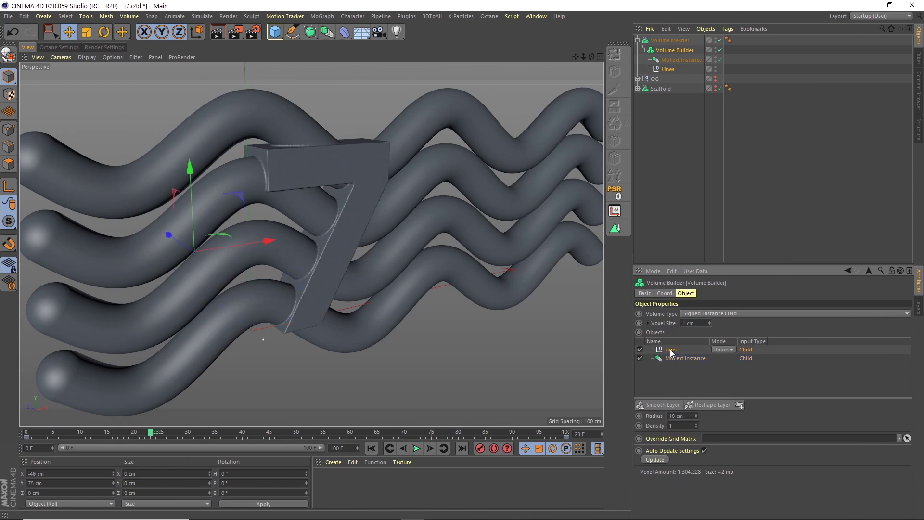
{"action": "left_click", "coordinate": [728, 350]}
{"action": "left_click", "coordinate": [732, 372]}
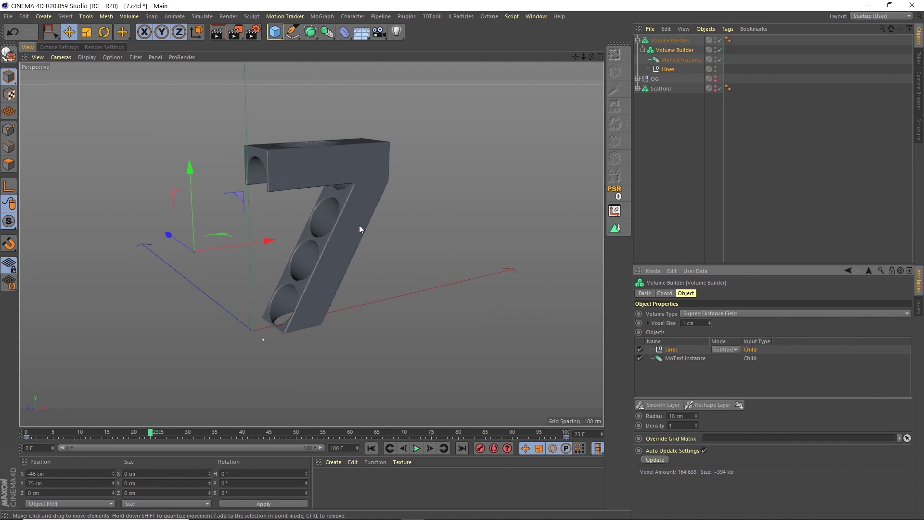
Try a Smooth Layer on the Volume Builder, undo it, and orbit to inspect the holes.
{"action": "left_click", "coordinate": [664, 70]}
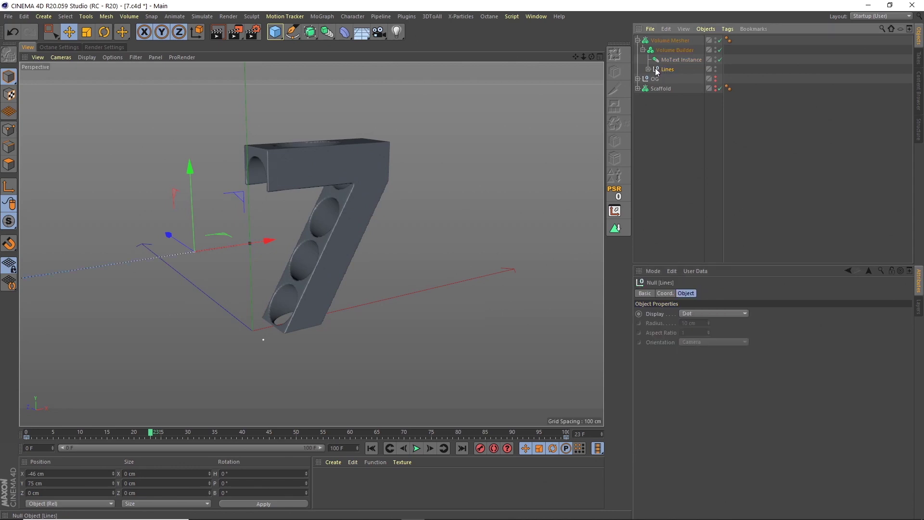
{"action": "left_click", "coordinate": [673, 51]}
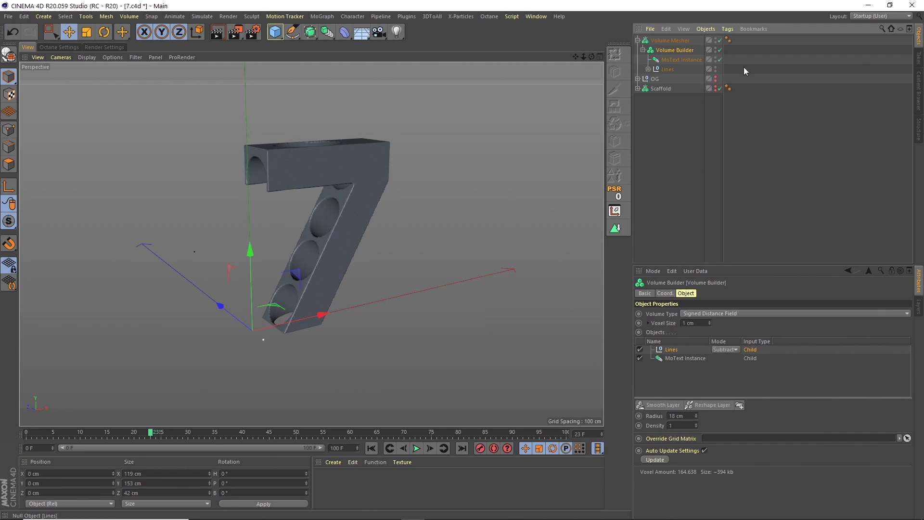
{"action": "left_click", "coordinate": [671, 405]}
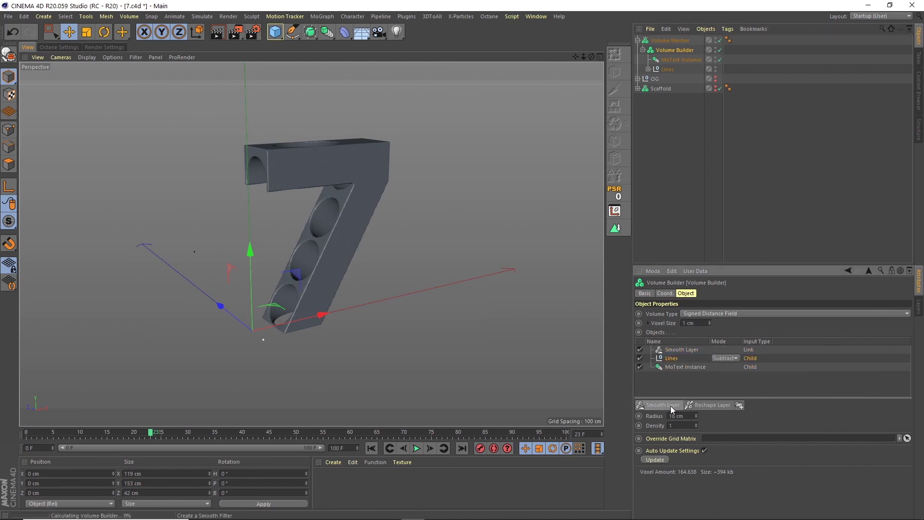
{"action": "key", "text": "ctrl+z"}
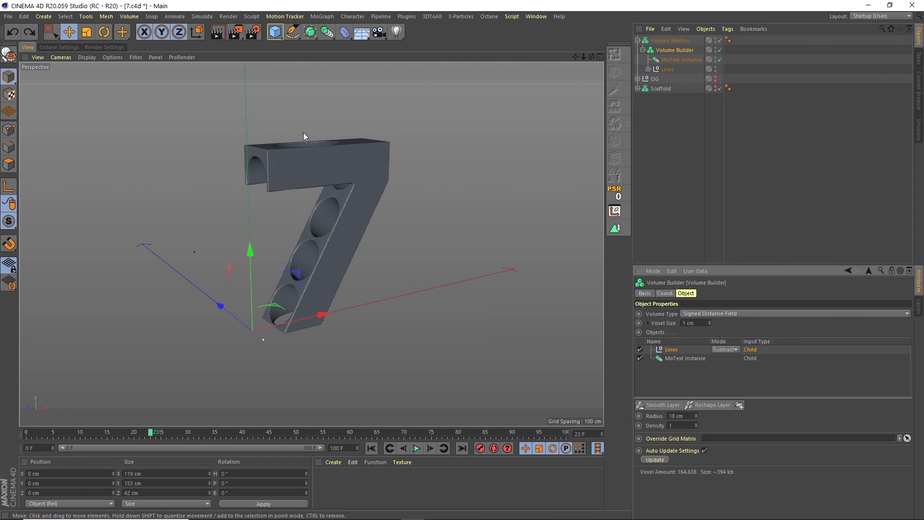
{"action": "left_click_drag", "start_coordinate": [592, 57], "coordinate": [570, 86]}
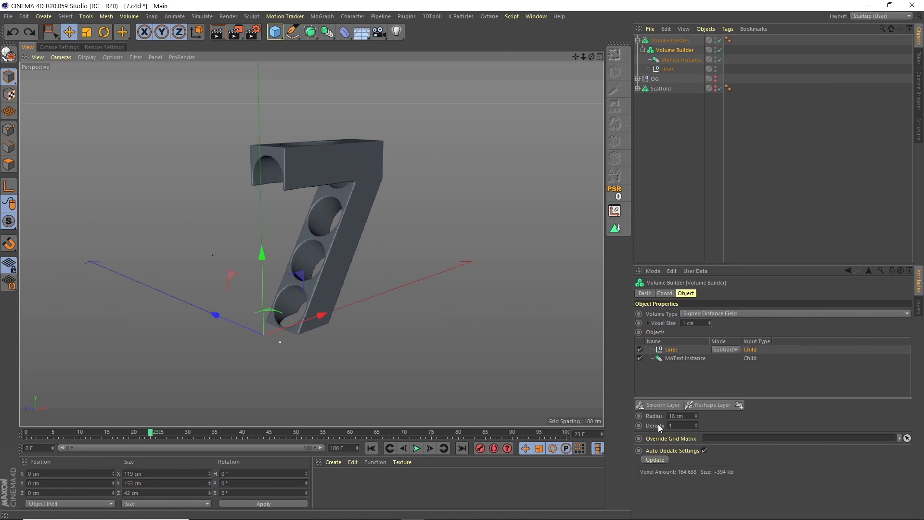
Add a Smooth Layer to the Volume Builder, then play the animation and stop at frame 34.
{"action": "left_click", "coordinate": [662, 407]}
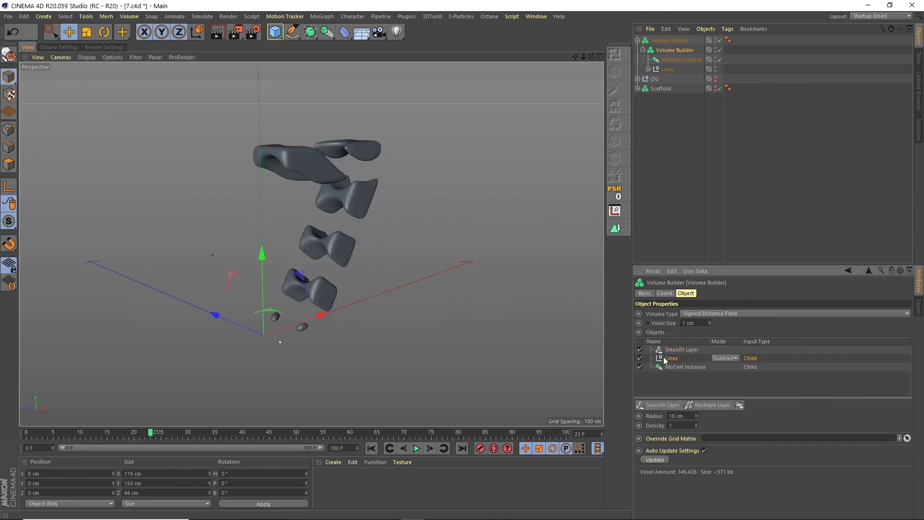
{"action": "left_click_drag", "start_coordinate": [584, 57], "coordinate": [568, 53]}
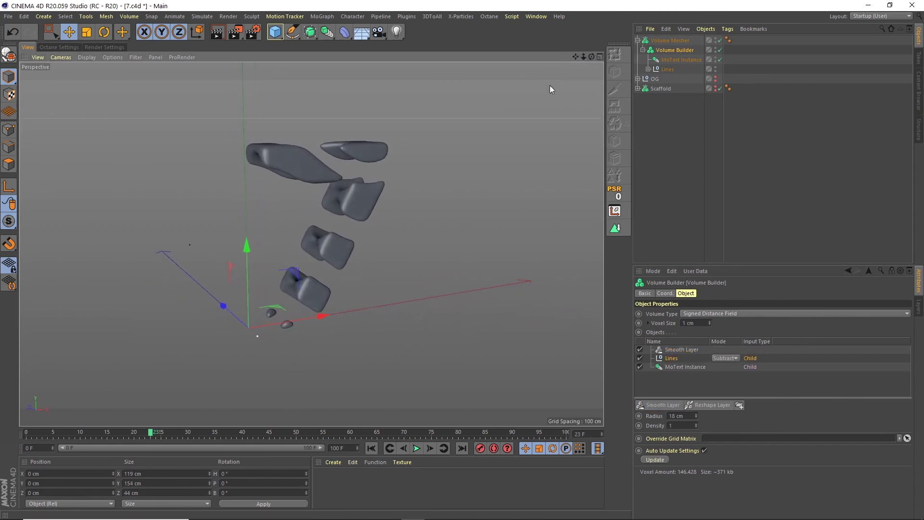
{"action": "left_click_drag", "start_coordinate": [166, 432], "coordinate": [177, 432]}
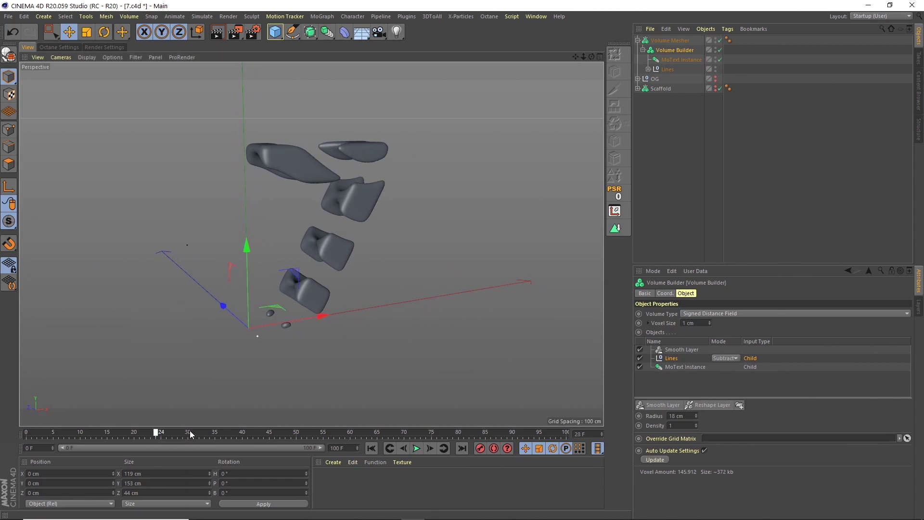
{"action": "left_click", "coordinate": [416, 448]}
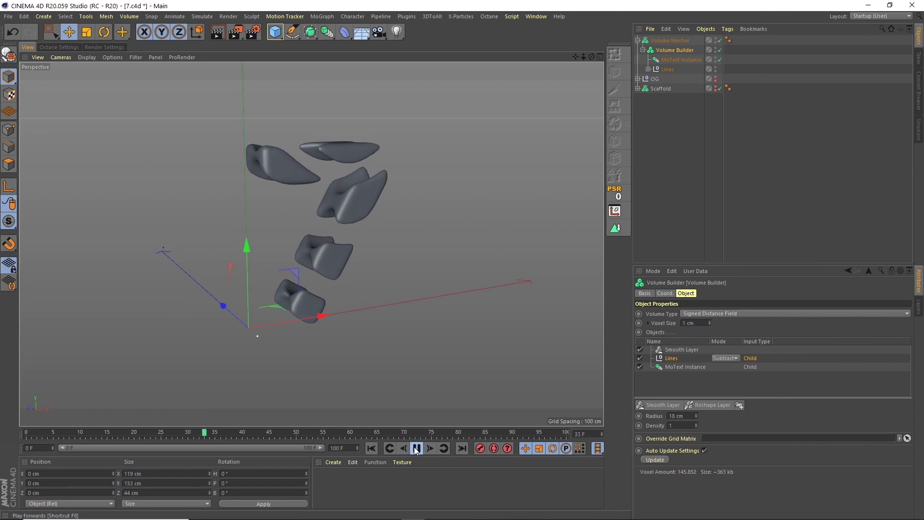
{"action": "left_click", "coordinate": [416, 449]}
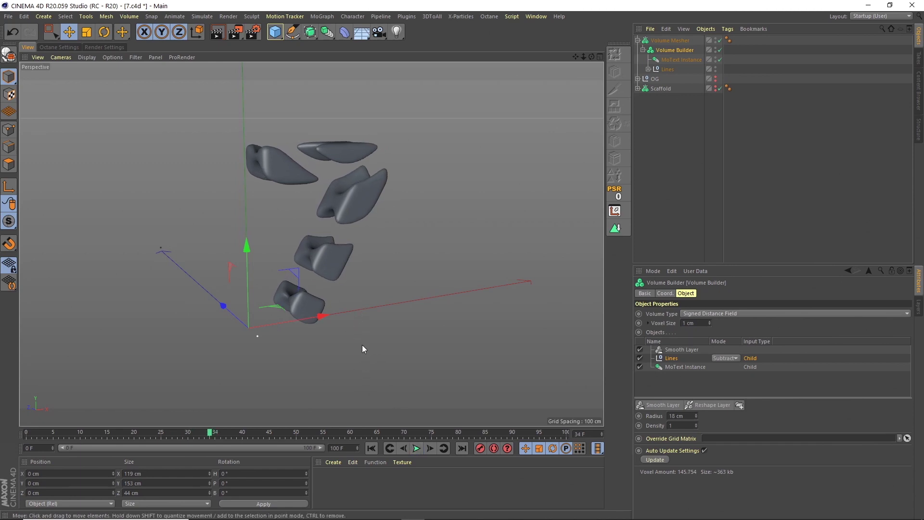
{"action": "left_click", "coordinate": [699, 324]}
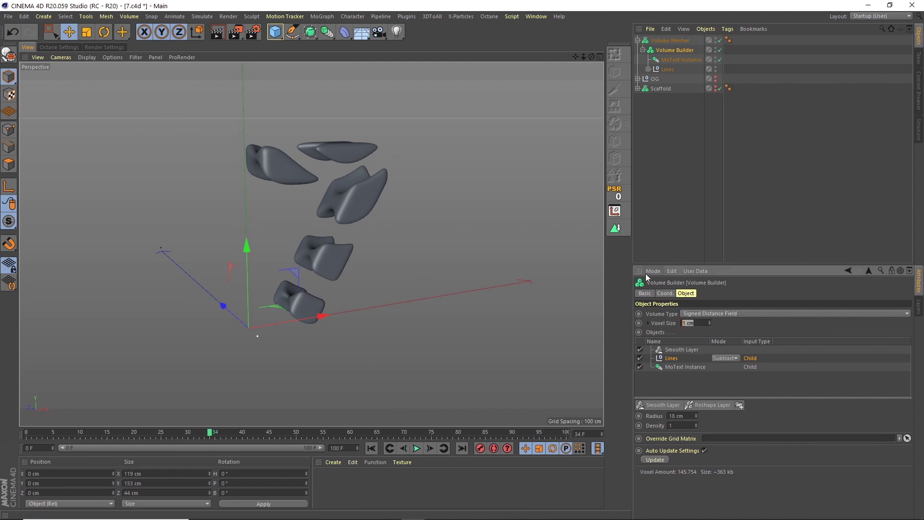
Set the voxel size to 5 cm and delete the Smooth Layer.
{"action": "type", "text": "5"}
{"action": "key", "text": "Return"}
{"action": "left_click", "coordinate": [679, 350]}
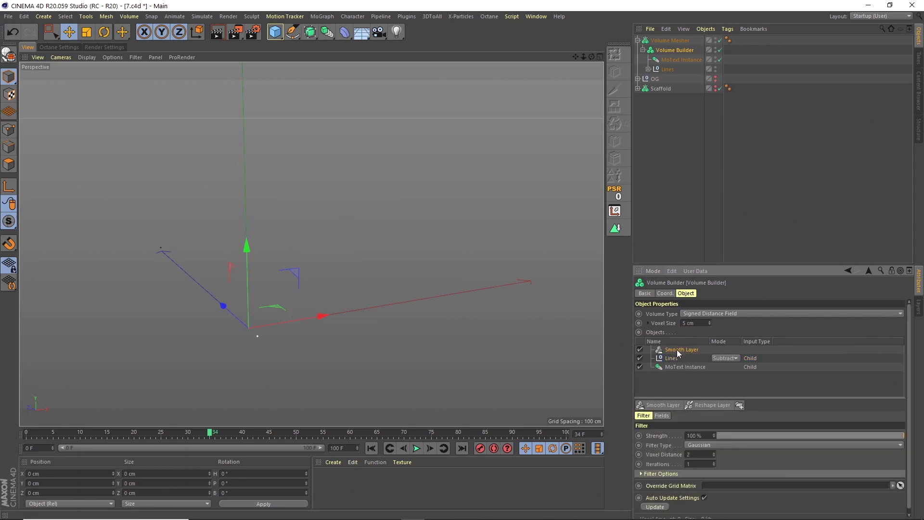
{"action": "key", "text": "Delete"}
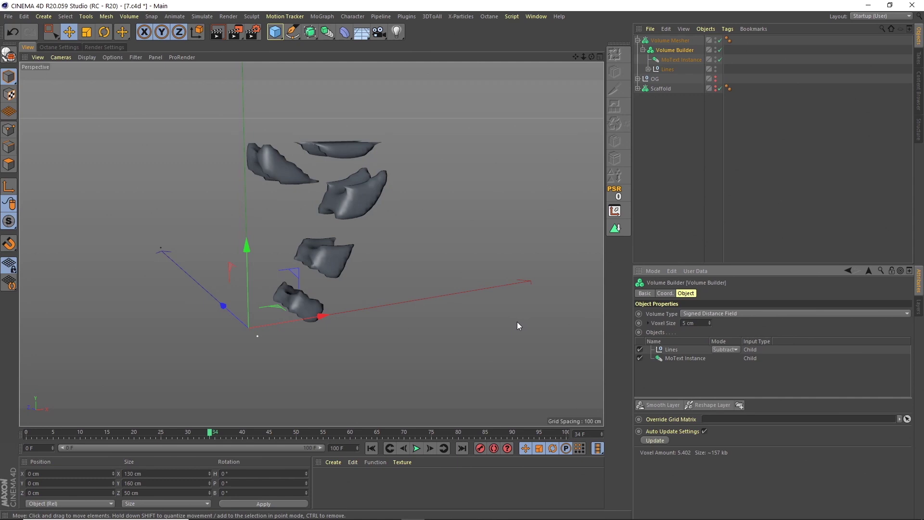
Move the collapsed Volume Mesher below Scaffold and rename it 'Main'.
{"action": "left_click", "coordinate": [638, 41]}
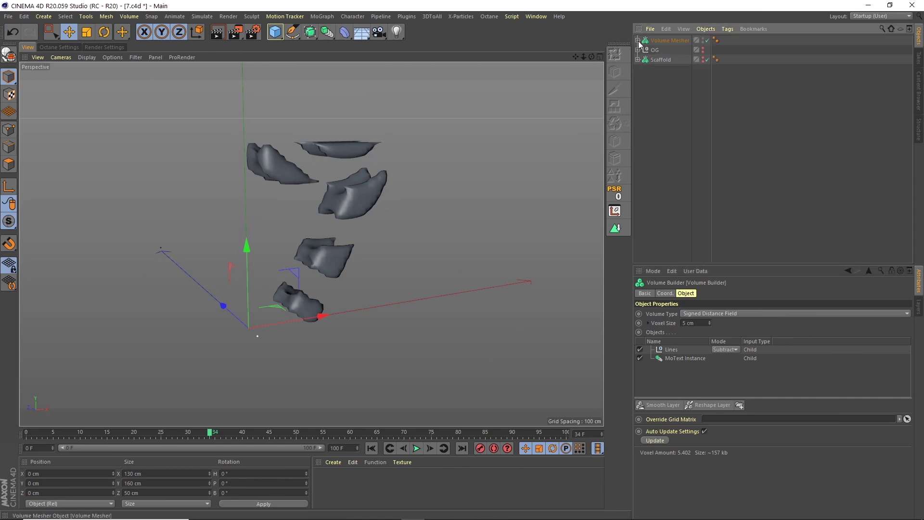
{"action": "left_click_drag", "start_coordinate": [664, 52], "coordinate": [662, 65]}
{"action": "double_click", "coordinate": [667, 60]}
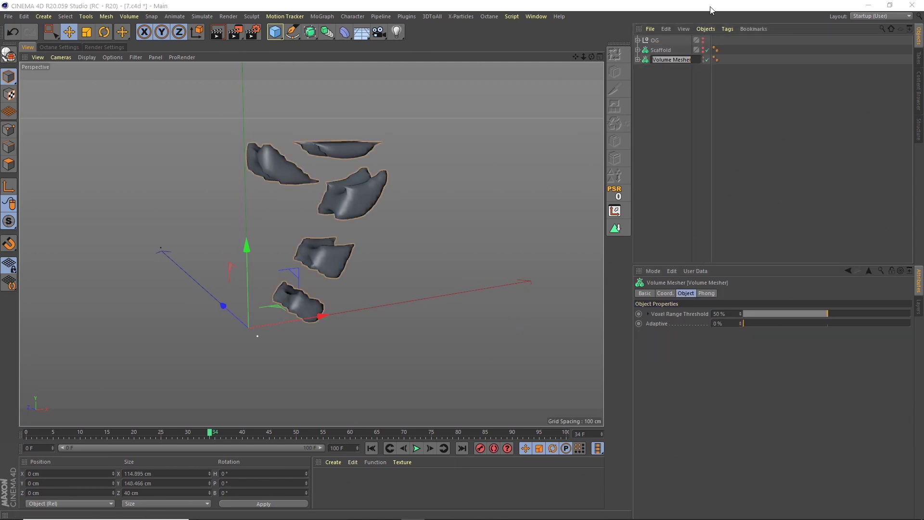
{"action": "type", "text": "Main"}
{"action": "key", "text": "Return"}
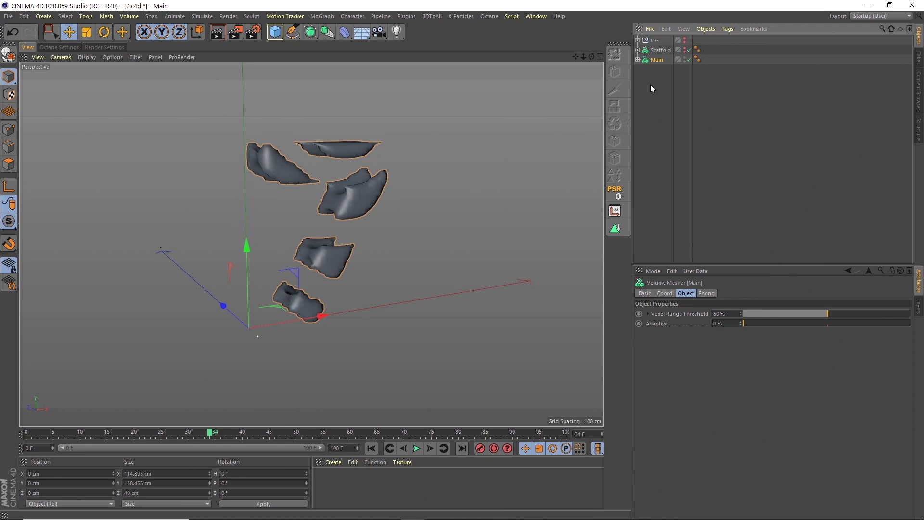
Duplicate Main into Main.1–Main.4 and keep only Formula under Main.1's Lines.
{"action": "left_click_drag", "start_coordinate": [655, 60], "coordinate": [657, 99], "text": "ctrl"}
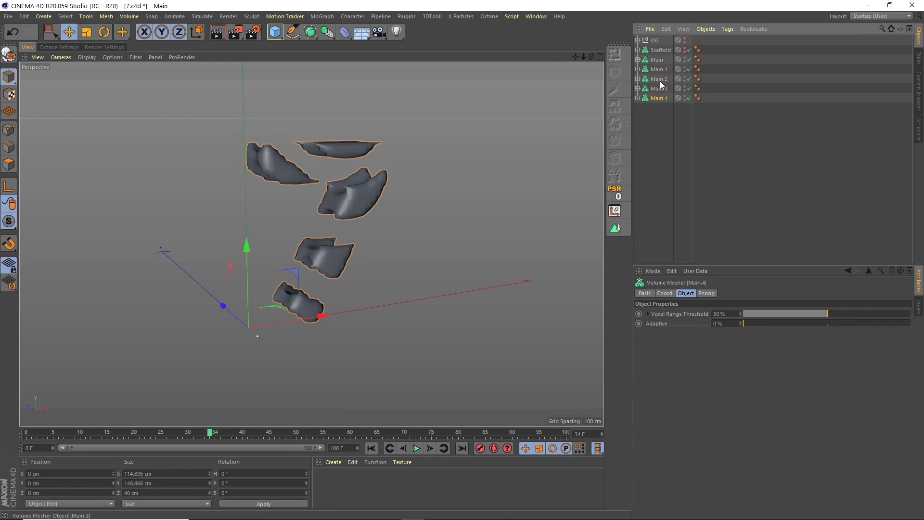
{"action": "left_click", "coordinate": [659, 69]}
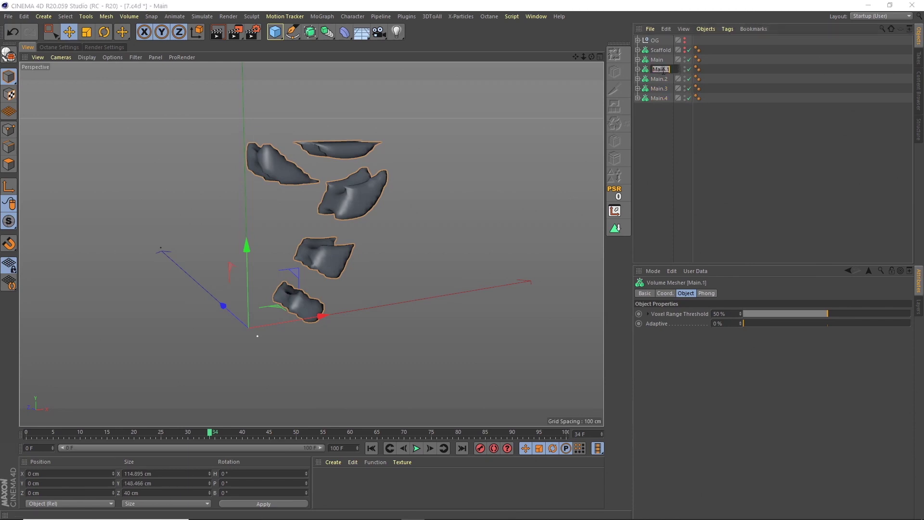
{"action": "left_click", "coordinate": [638, 69]}
{"action": "left_click", "coordinate": [648, 98]}
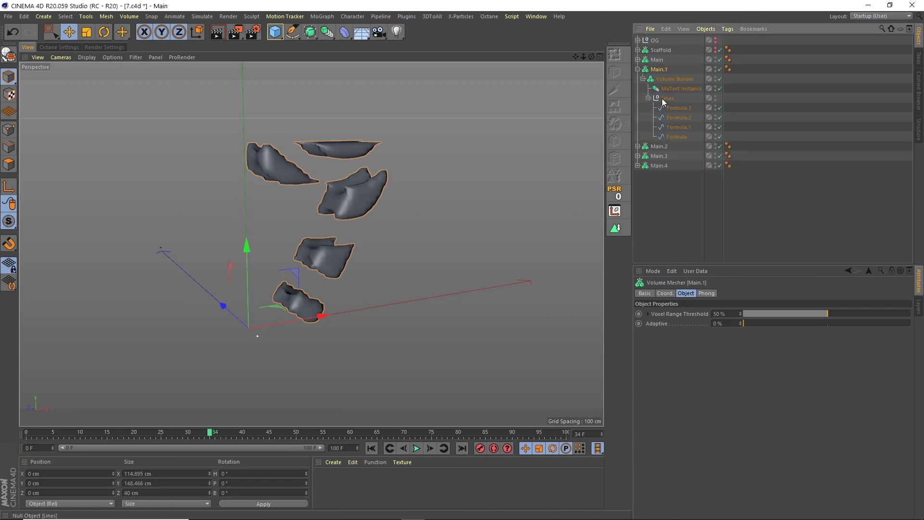
{"action": "left_click", "coordinate": [682, 128], "text": "shift"}
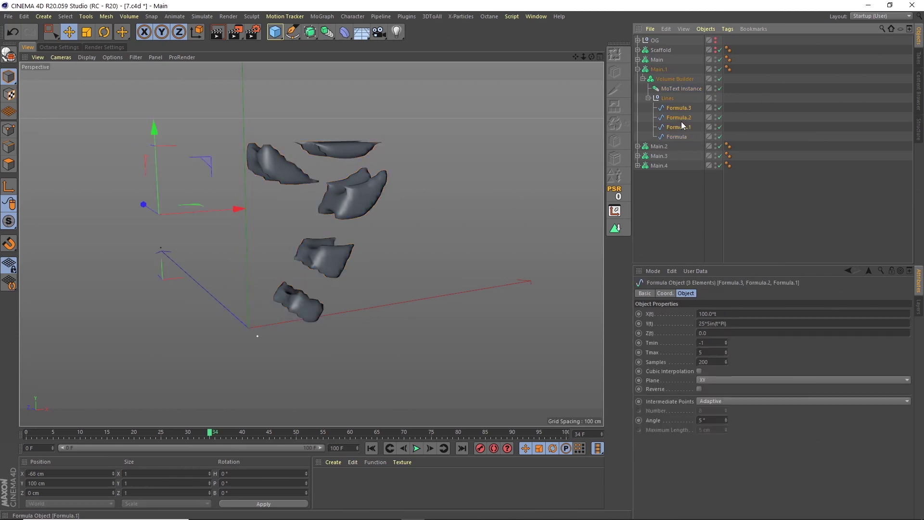
{"action": "key", "text": "Delete"}
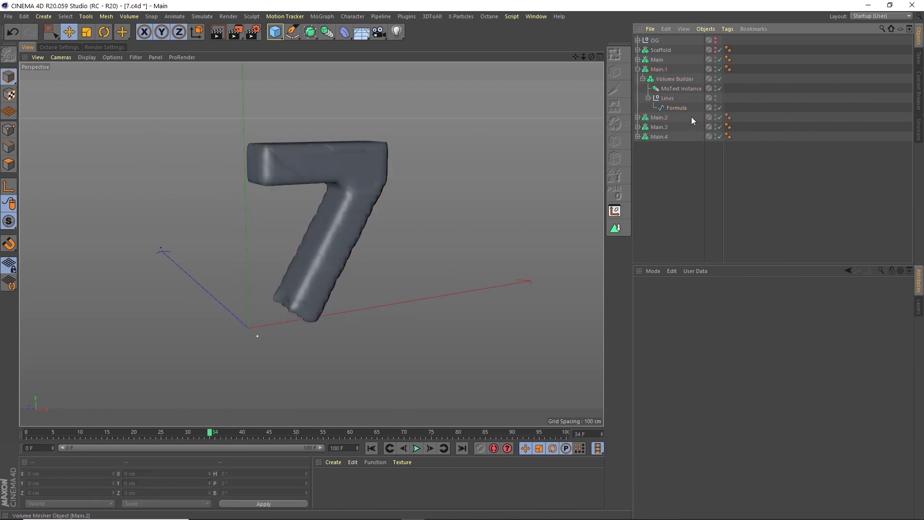
Keep only Formula.1 under Main.2's Lines and only Formula.2 under Main.3's Lines.
{"action": "left_click", "coordinate": [637, 117]}
{"action": "left_click", "coordinate": [649, 146]}
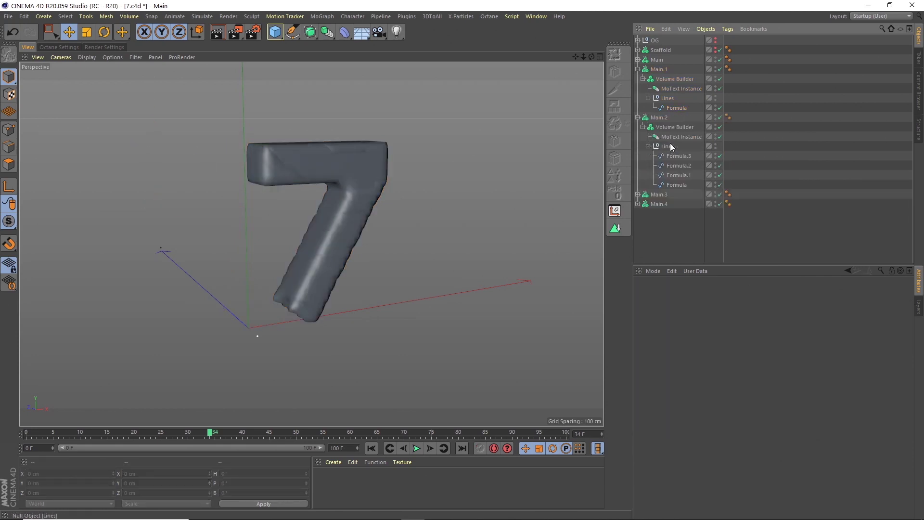
{"action": "left_click", "coordinate": [679, 156]}
{"action": "left_click", "coordinate": [681, 165], "text": "ctrl"}
{"action": "left_click", "coordinate": [676, 184], "text": "ctrl"}
{"action": "key", "text": "Delete"}
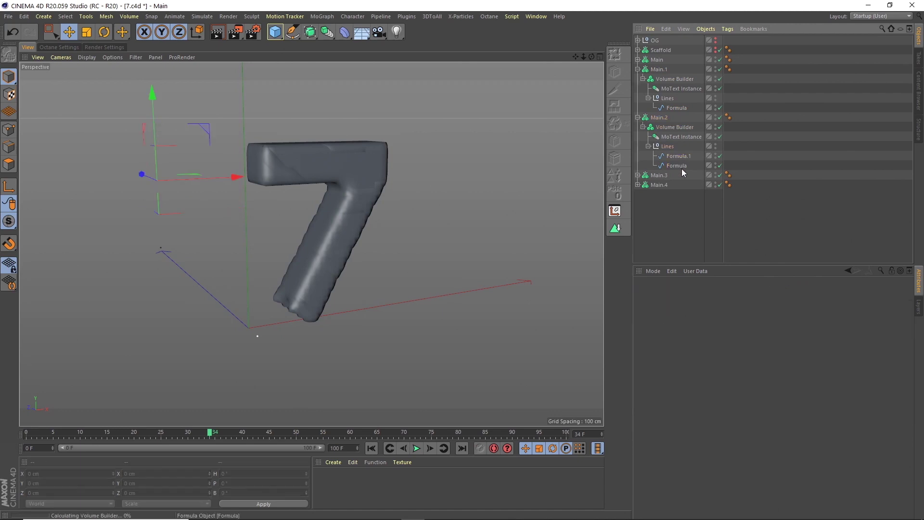
{"action": "left_click", "coordinate": [638, 165]}
{"action": "left_click", "coordinate": [648, 194]}
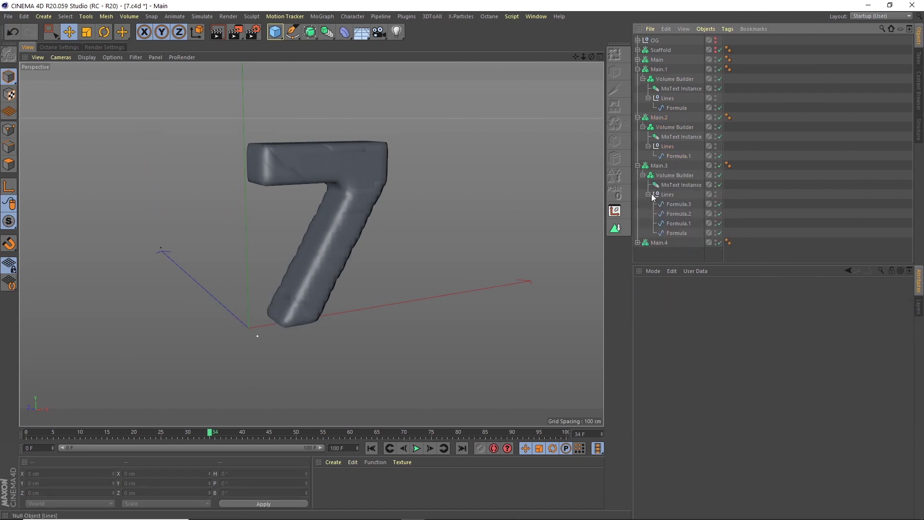
{"action": "left_click", "coordinate": [678, 204]}
{"action": "left_click", "coordinate": [679, 223], "text": "ctrl"}
{"action": "left_click", "coordinate": [676, 232], "text": "ctrl"}
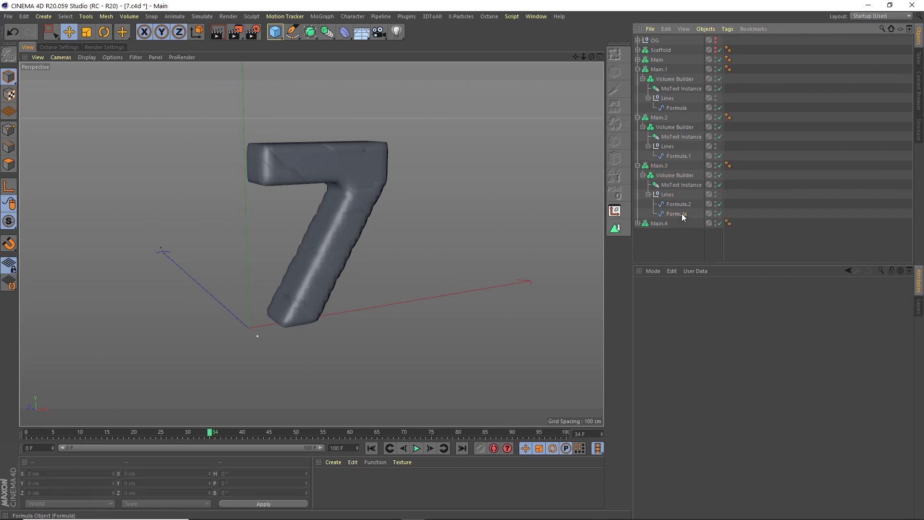
{"action": "key", "text": "Delete"}
Keep only Formula.3 under Main.4's Lines, then collapse all four Main copies.
{"action": "left_click", "coordinate": [638, 213]}
{"action": "left_click", "coordinate": [648, 242]}
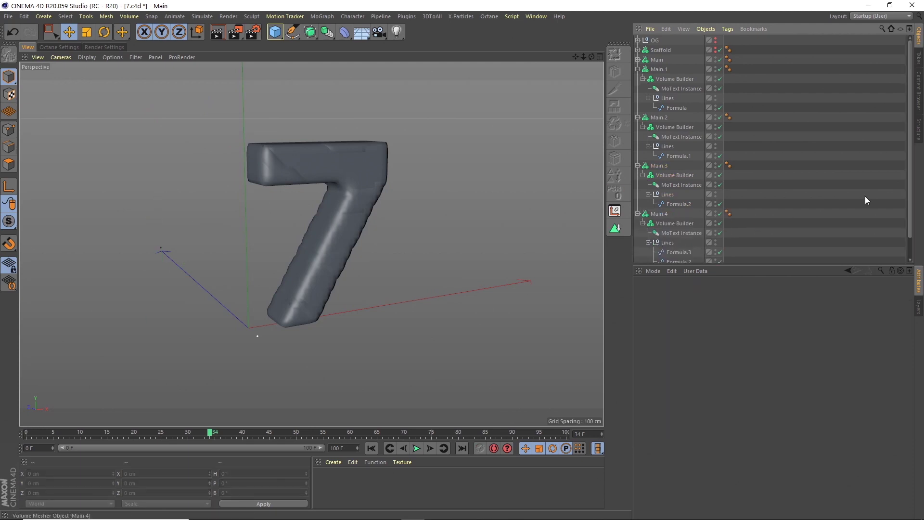
{"action": "scroll", "coordinate": [909, 196], "scroll_direction": "down", "scroll_amount": 1}
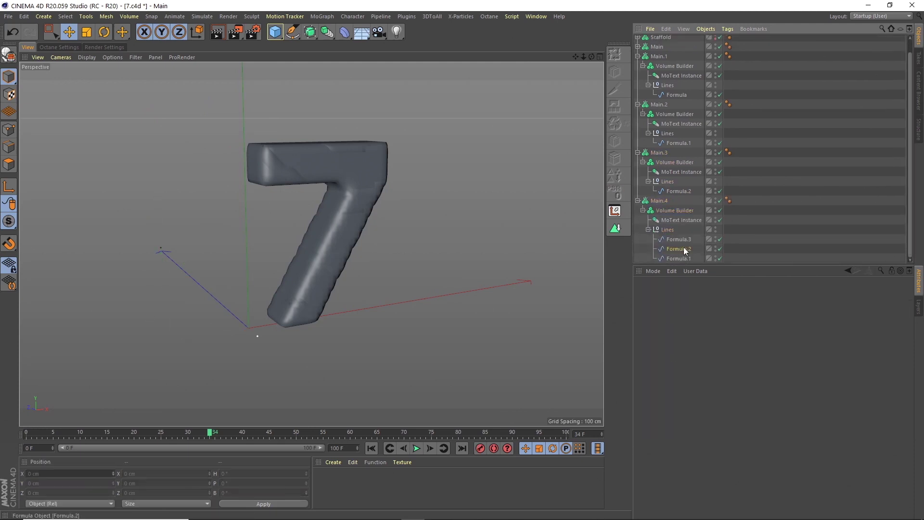
{"action": "left_click", "coordinate": [679, 258]}
{"action": "key", "text": "Delete"}
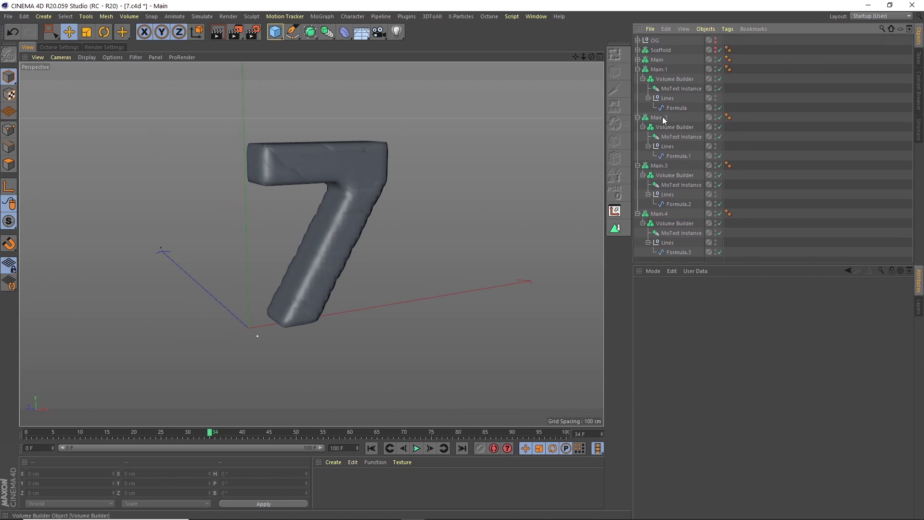
{"action": "left_click", "coordinate": [643, 223]}
{"action": "left_click", "coordinate": [643, 174]}
{"action": "left_click", "coordinate": [643, 127]}
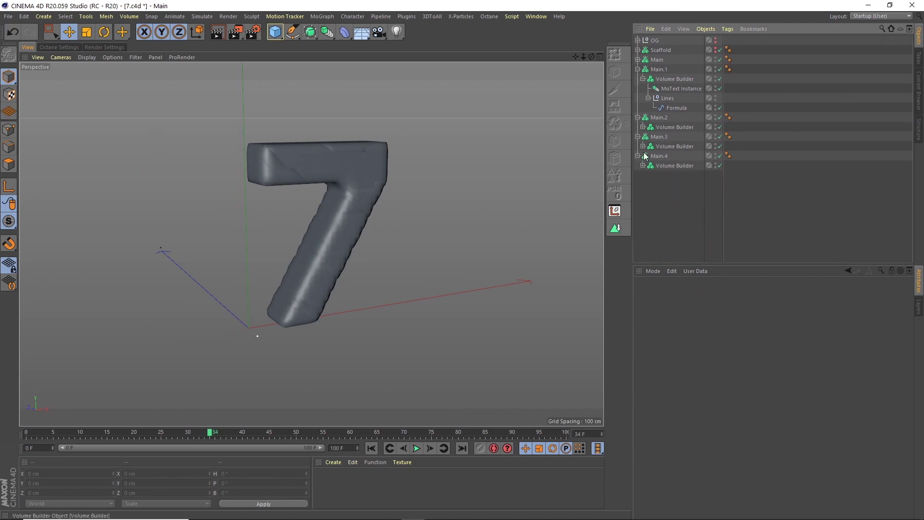
{"action": "left_click", "coordinate": [643, 79]}
{"action": "left_click", "coordinate": [676, 79]}
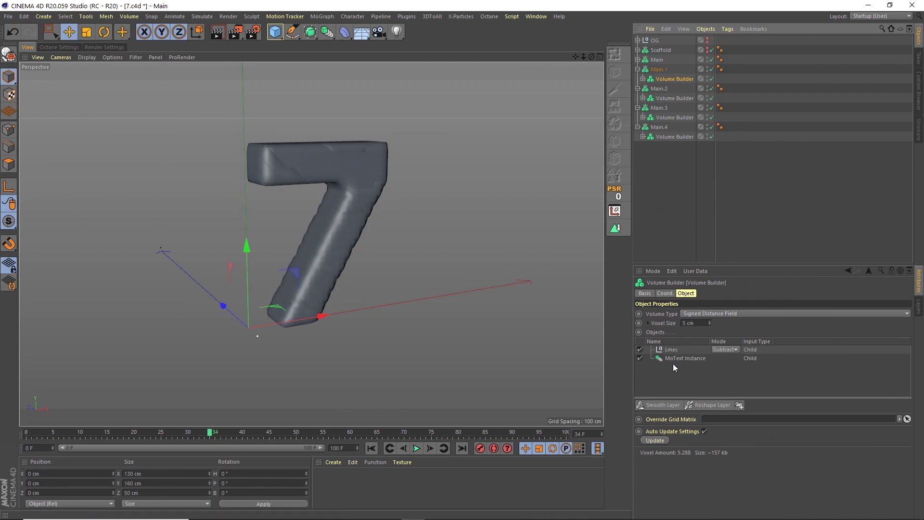
Switch the Lines mode to Intersect in each Volume Builder of Main.1 through Main.4.
{"action": "left_click", "coordinate": [730, 351]}
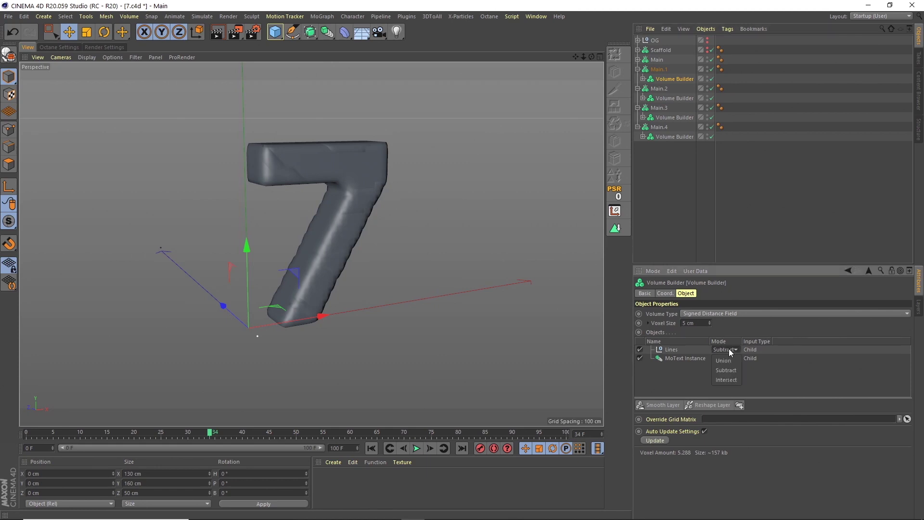
{"action": "left_click", "coordinate": [730, 380]}
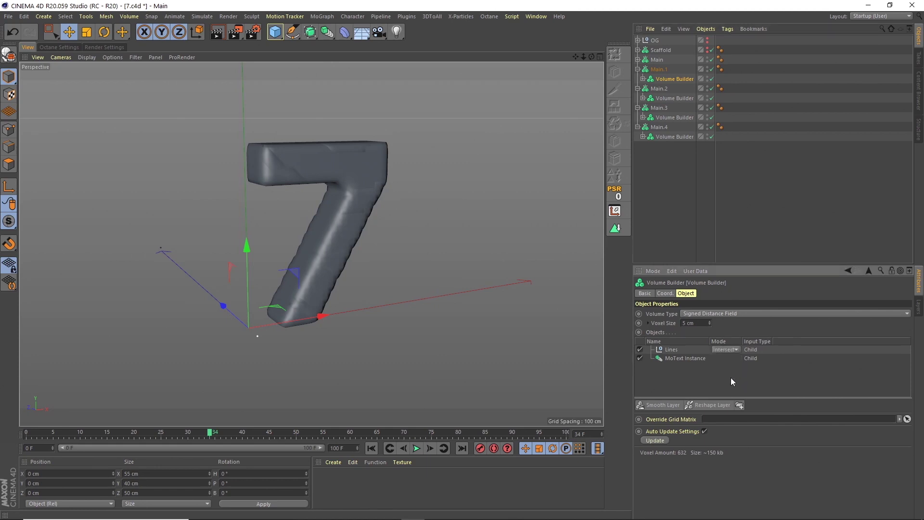
{"action": "left_click", "coordinate": [684, 98]}
{"action": "left_click", "coordinate": [729, 347]}
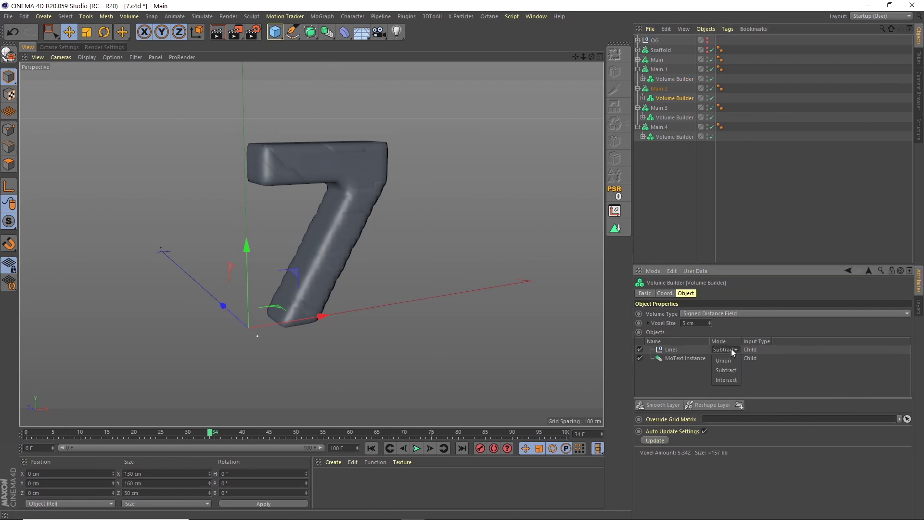
{"action": "left_click", "coordinate": [731, 379]}
{"action": "left_click", "coordinate": [676, 119]}
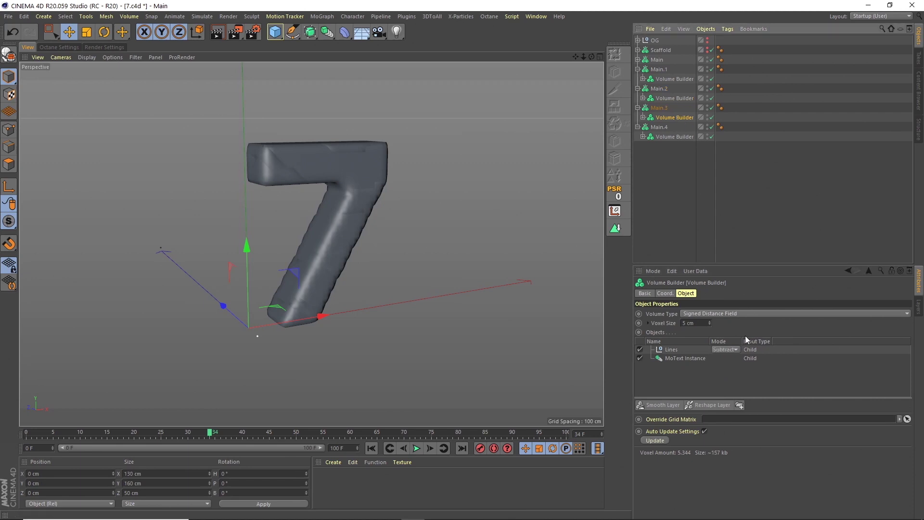
{"action": "left_click", "coordinate": [729, 348]}
{"action": "left_click", "coordinate": [735, 380]}
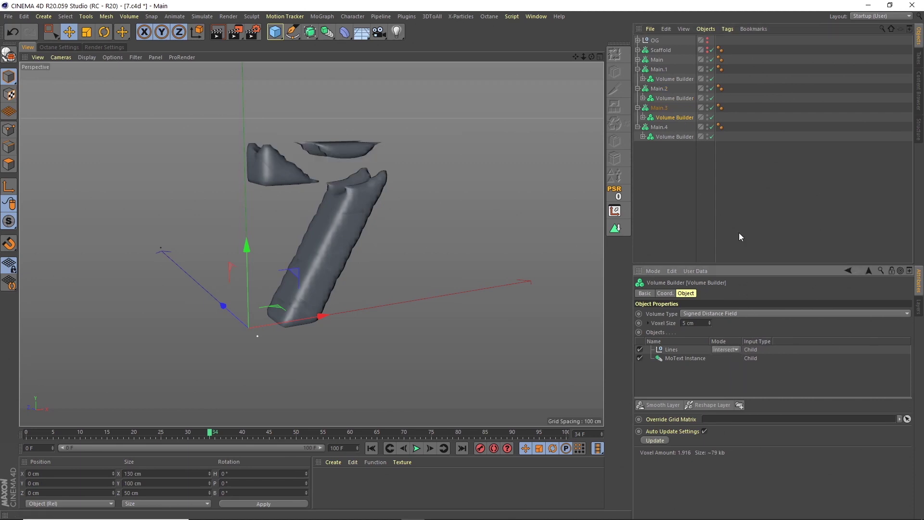
{"action": "left_click", "coordinate": [670, 137]}
{"action": "left_click", "coordinate": [728, 350]}
{"action": "left_click", "coordinate": [731, 380]}
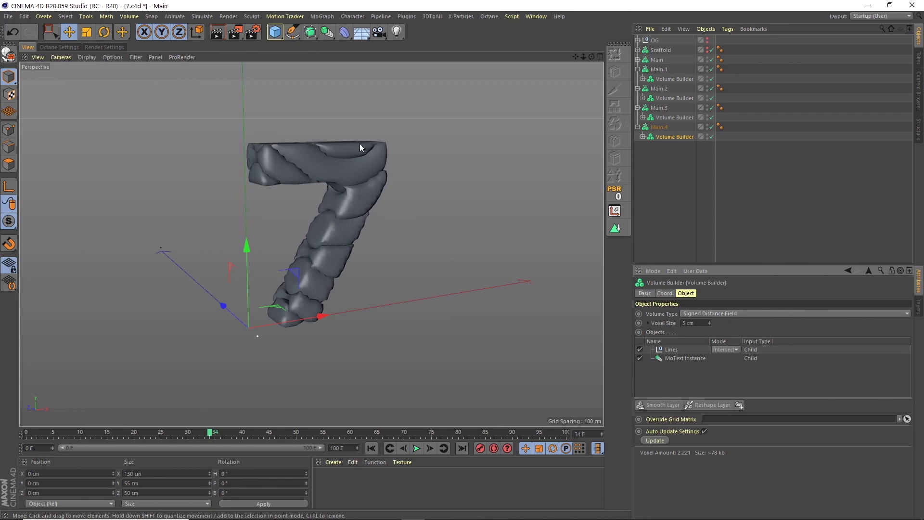
Play the animation, then change the MoText text to 4 and play it again.
{"action": "left_click", "coordinate": [371, 448]}
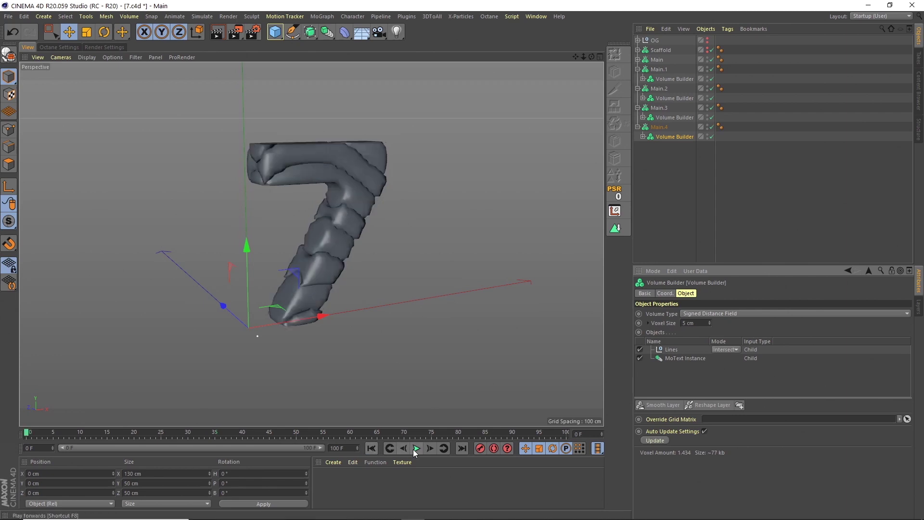
{"action": "left_click", "coordinate": [416, 448]}
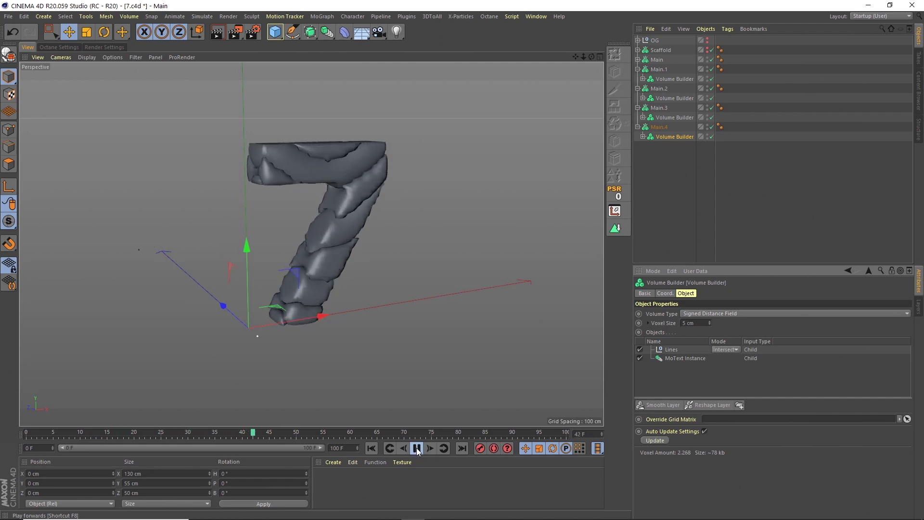
{"action": "left_click", "coordinate": [417, 449]}
{"action": "left_click", "coordinate": [638, 40]}
{"action": "left_click", "coordinate": [665, 50]}
{"action": "left_click", "coordinate": [678, 336]}
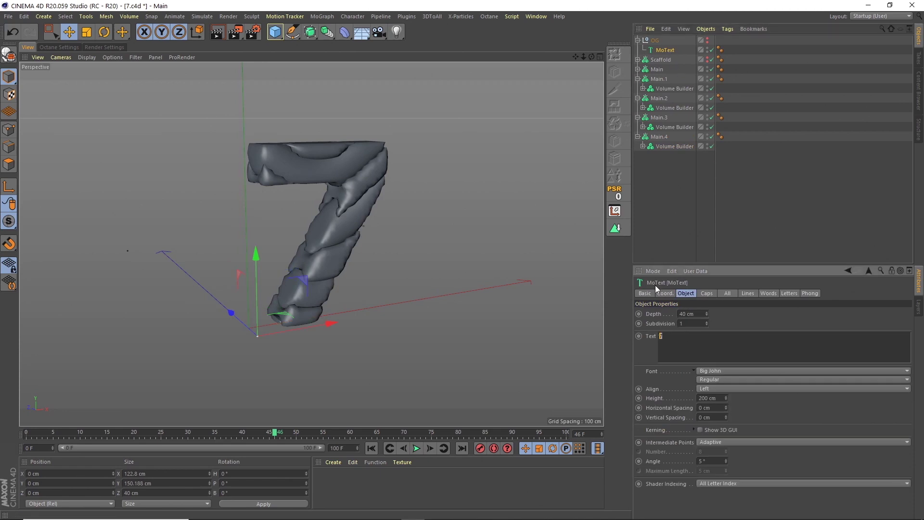
{"action": "type", "text": "4"}
{"action": "left_click", "coordinate": [665, 212]}
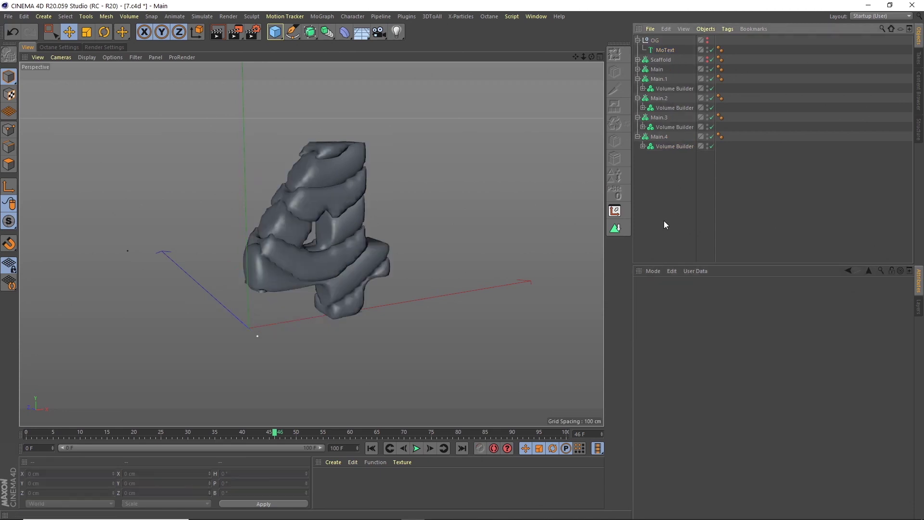
{"action": "left_click", "coordinate": [417, 448]}
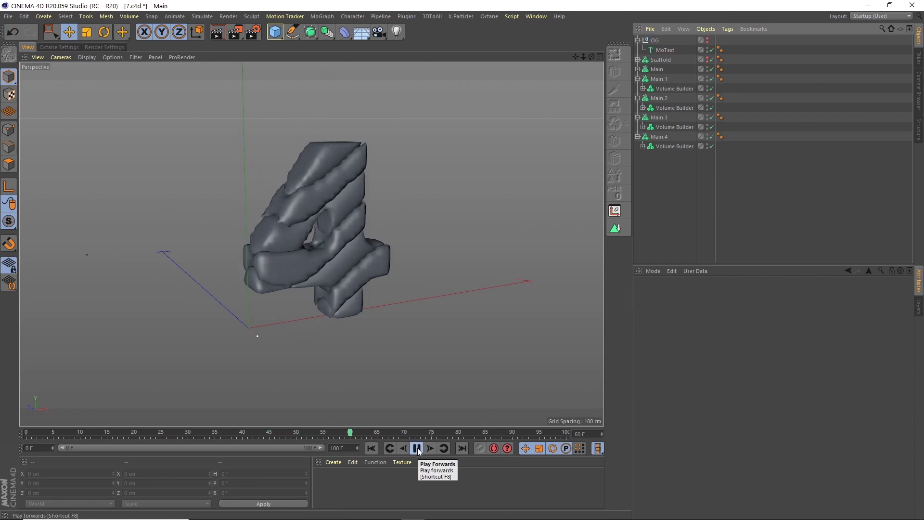
{"action": "left_click", "coordinate": [417, 449]}
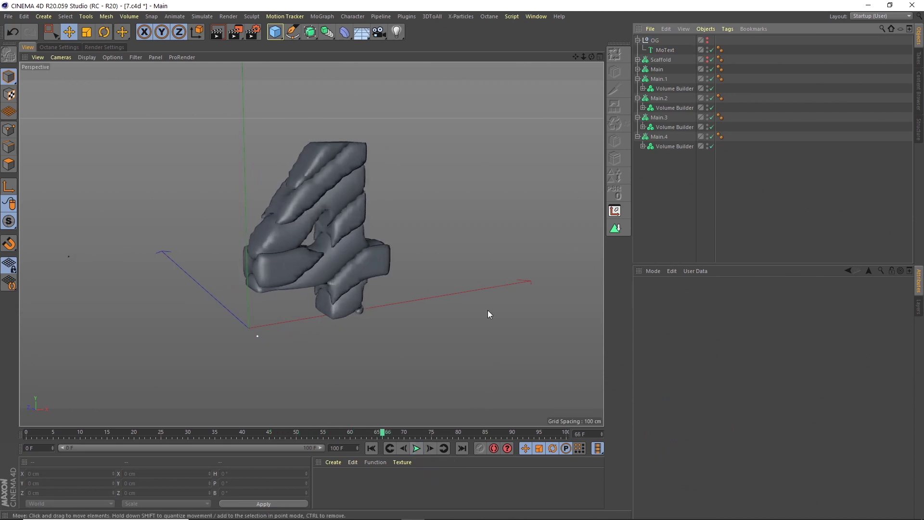
Change the MoText text back to 7.
{"action": "left_click", "coordinate": [662, 50]}
{"action": "left_click_drag", "start_coordinate": [684, 339], "coordinate": [657, 323]}
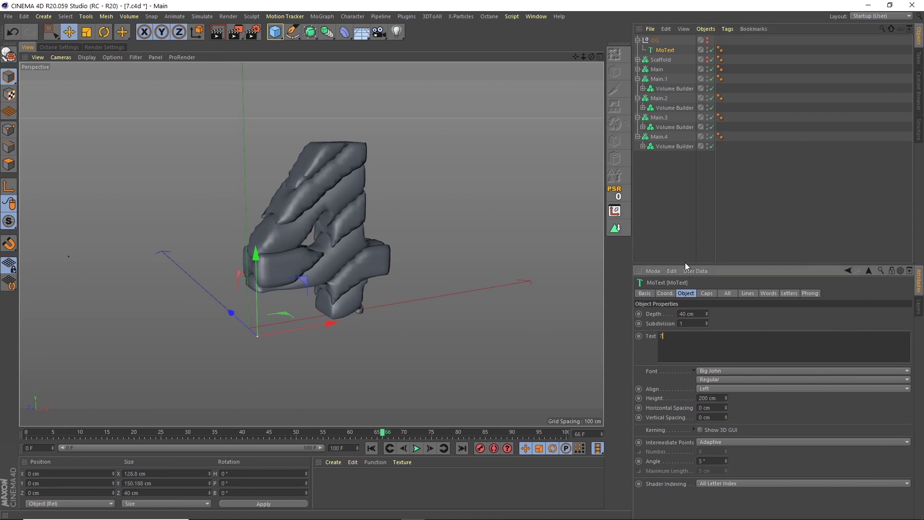
{"action": "left_click", "coordinate": [692, 234]}
Move the MoText from OG under the Scaffold's Atom Array.
{"action": "left_click", "coordinate": [637, 40]}
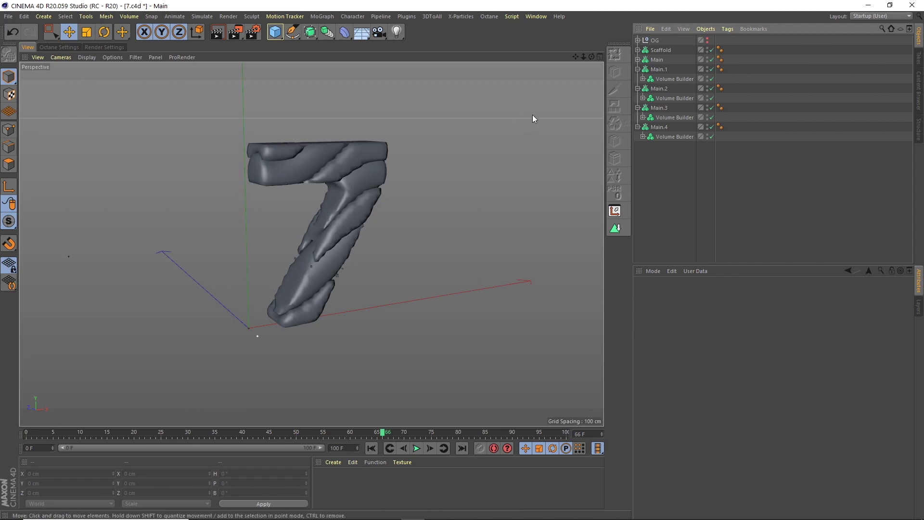
{"action": "left_click", "coordinate": [638, 50]}
{"action": "left_click", "coordinate": [637, 50]}
{"action": "left_click", "coordinate": [638, 60]}
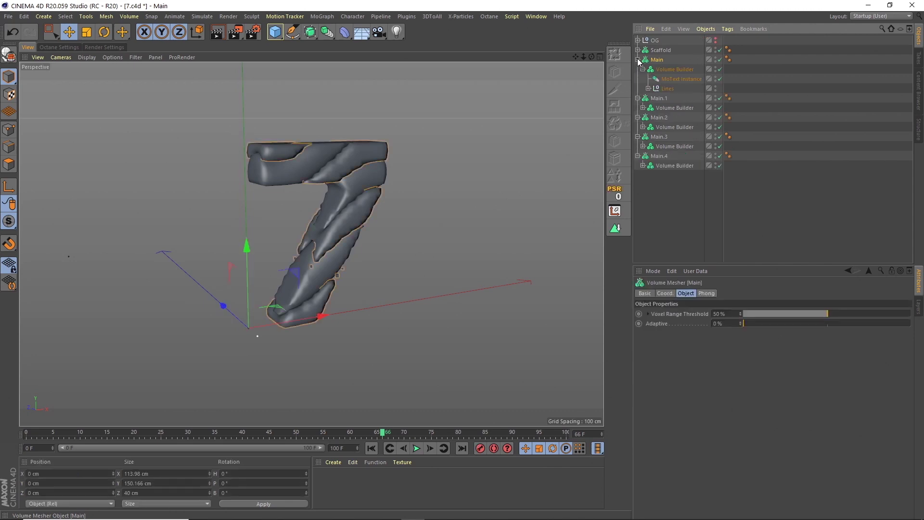
{"action": "left_click", "coordinate": [660, 50]}
{"action": "left_click", "coordinate": [638, 50]}
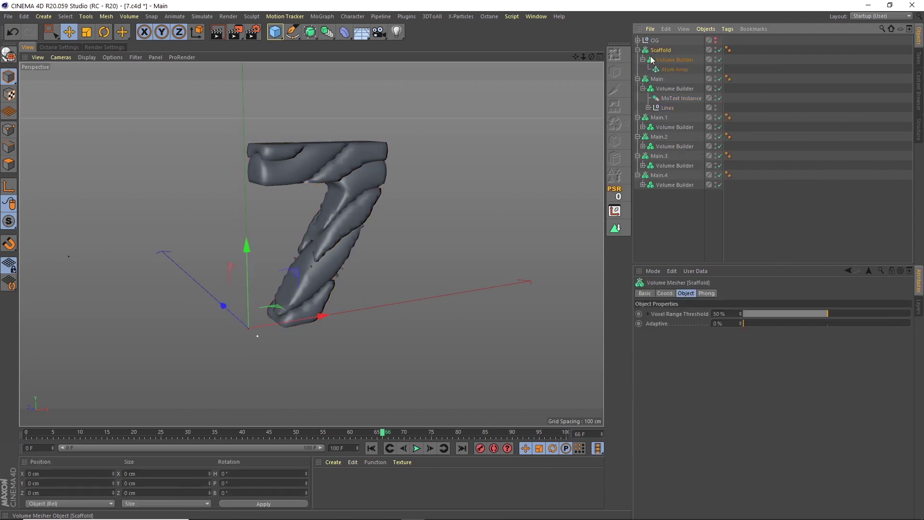
{"action": "left_click", "coordinate": [668, 60]}
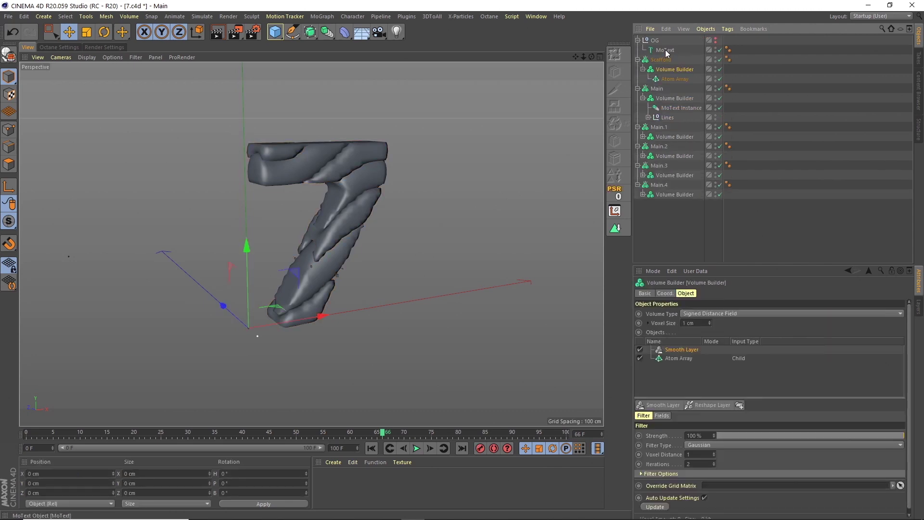
{"action": "left_click_drag", "start_coordinate": [666, 50], "coordinate": [677, 77]}
Delete that MoText and put a copy of Main's MoText Instance under Atom Array instead.
{"action": "left_click", "coordinate": [638, 59]}
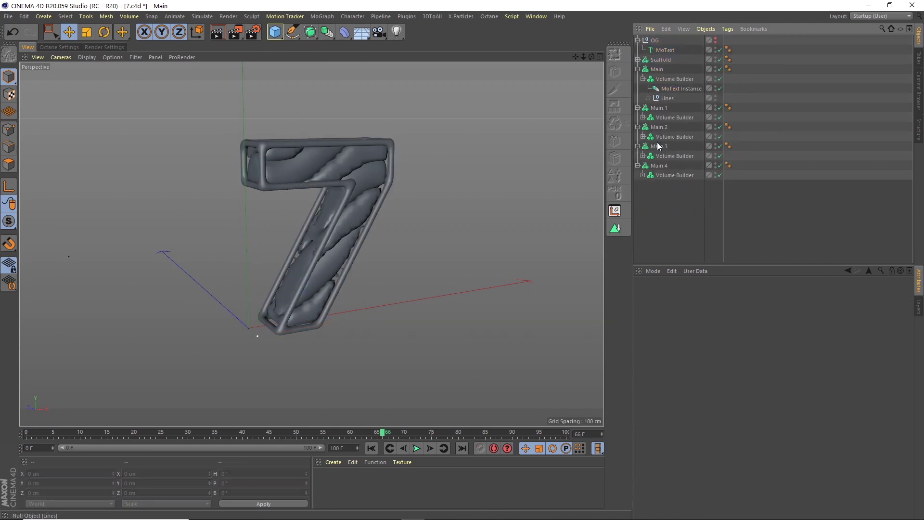
{"action": "left_click", "coordinate": [637, 59]}
{"action": "key", "text": "super"}
{"action": "key", "text": "super"}
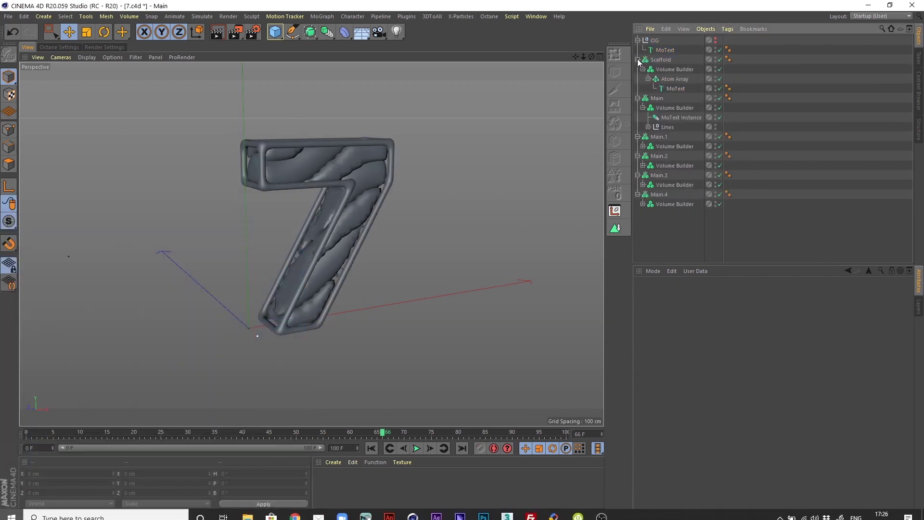
{"action": "left_click", "coordinate": [675, 88]}
{"action": "key", "text": "Delete"}
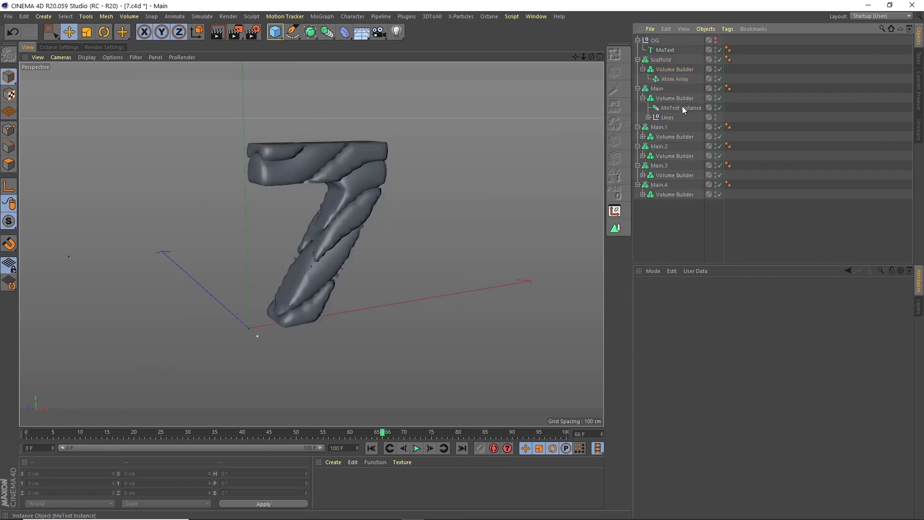
{"action": "left_click_drag", "start_coordinate": [681, 106], "coordinate": [683, 82], "text": "ctrl"}
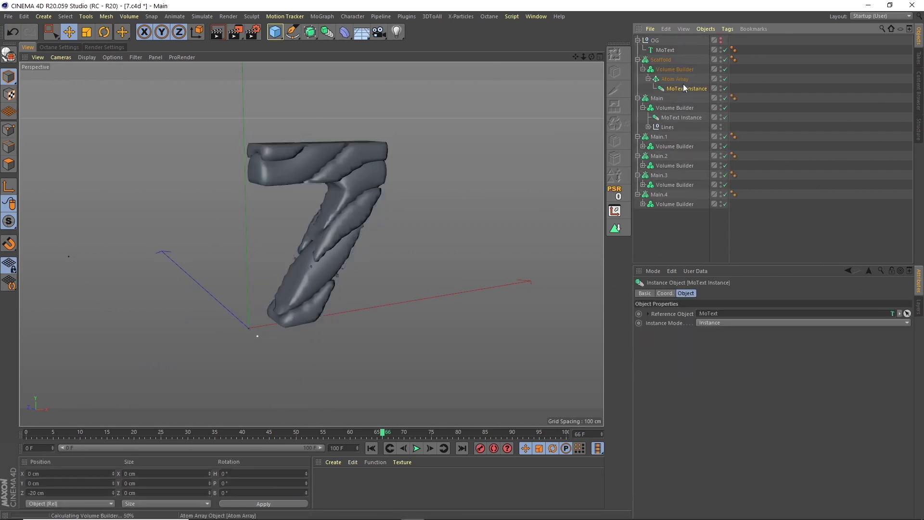
Clear the selection and collapse the Main through Main.4 hierarchies and other open groups.
{"action": "left_click", "coordinate": [667, 229]}
{"action": "left_click", "coordinate": [638, 98]}
{"action": "left_click", "coordinate": [638, 108]}
{"action": "left_click", "coordinate": [637, 116]}
{"action": "left_click", "coordinate": [638, 127]}
{"action": "left_click", "coordinate": [638, 136]}
{"action": "left_click", "coordinate": [637, 59]}
{"action": "left_click", "coordinate": [637, 40]}
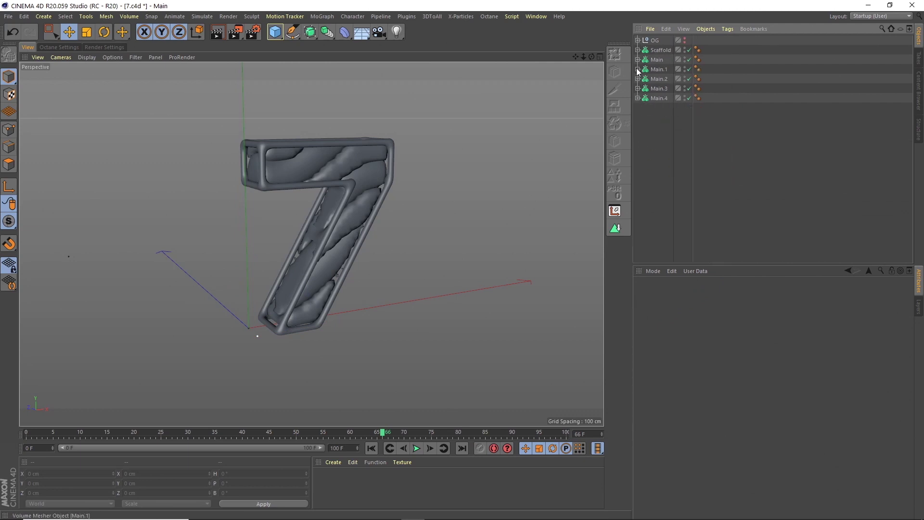
Select the Volume Builders of Main.1 to Main.4 together and set their Voxel Size to 1 cm.
{"action": "left_click", "coordinate": [638, 68]}
{"action": "left_click", "coordinate": [638, 88]}
{"action": "left_click", "coordinate": [638, 108]}
{"action": "left_click", "coordinate": [637, 127]}
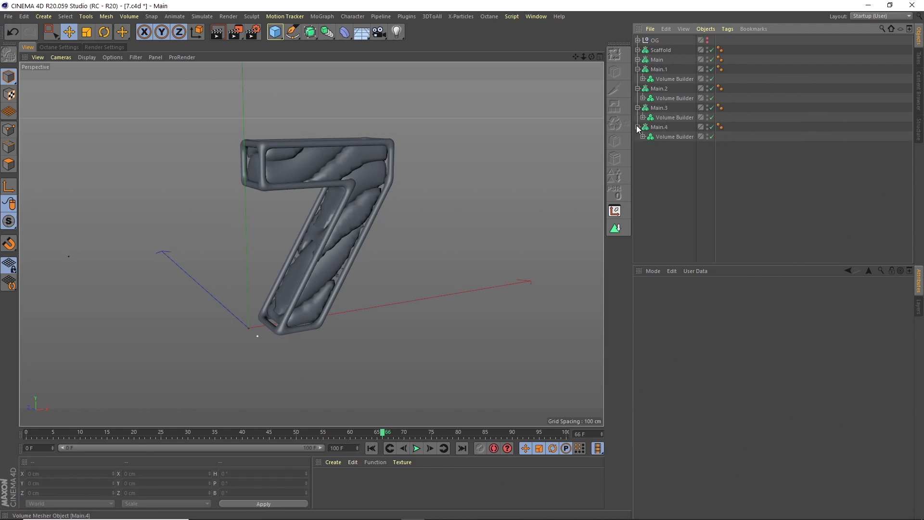
{"action": "left_click", "coordinate": [673, 117], "text": "ctrl"}
{"action": "left_click", "coordinate": [677, 98], "text": "ctrl"}
{"action": "left_click", "coordinate": [676, 78], "text": "ctrl"}
{"action": "double_click", "coordinate": [702, 322]}
{"action": "type", "text": "1"}
{"action": "key", "text": "Return"}
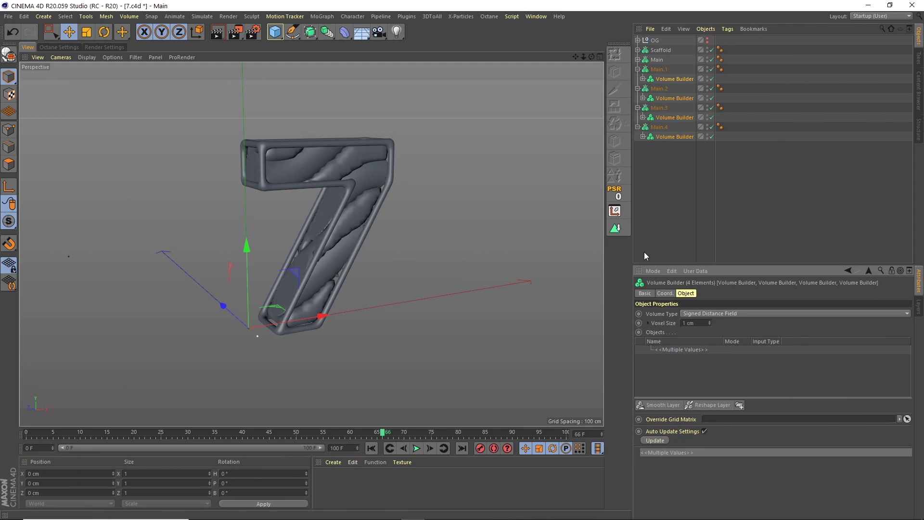
Check the Volume Builder settings of Main.4, Main.1 and Main, then fold Main's Volume Builder.
{"action": "left_click", "coordinate": [675, 139]}
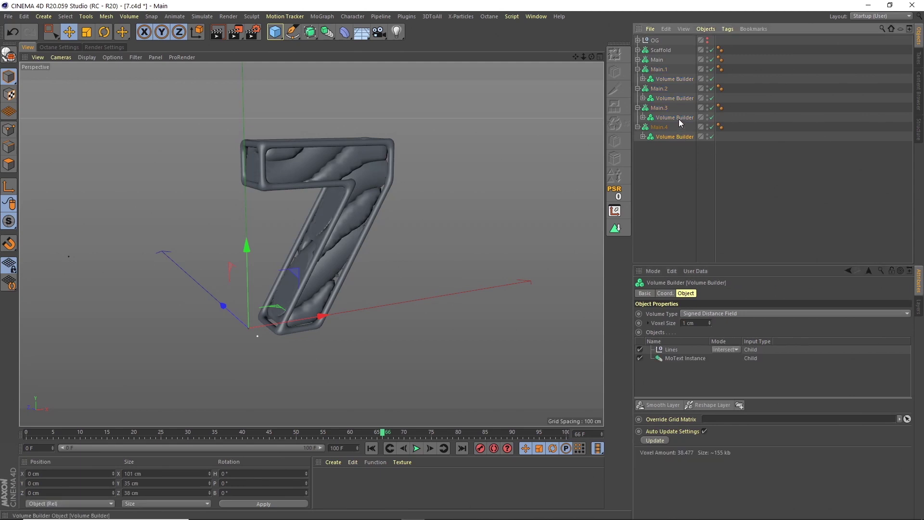
{"action": "left_click", "coordinate": [677, 79]}
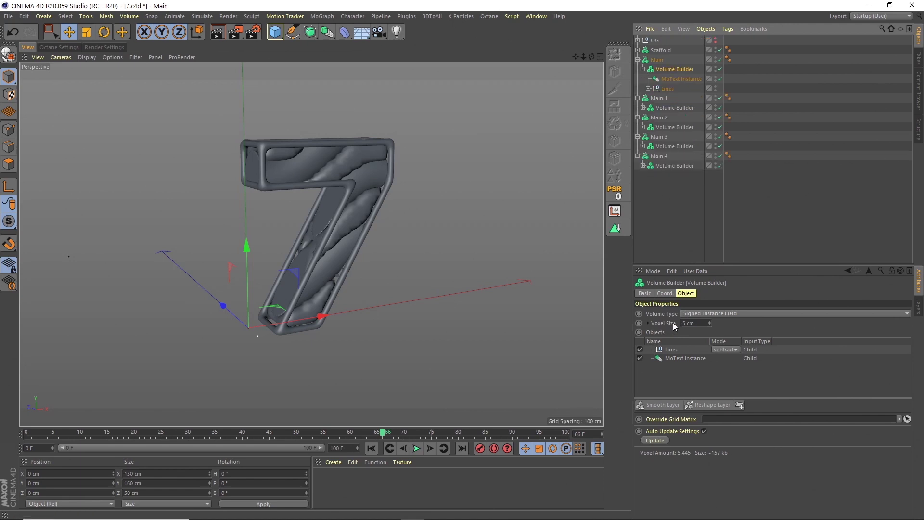
{"action": "left_click", "coordinate": [672, 323]}
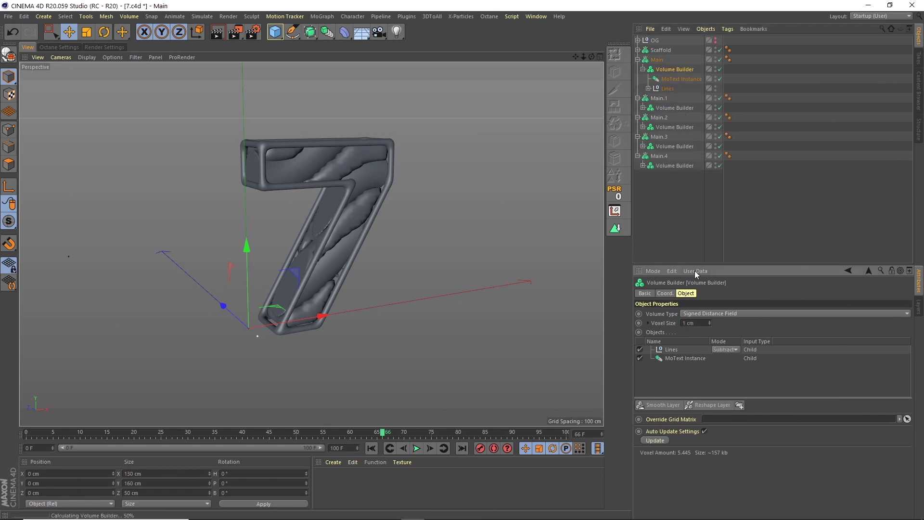
{"action": "left_click", "coordinate": [643, 69]}
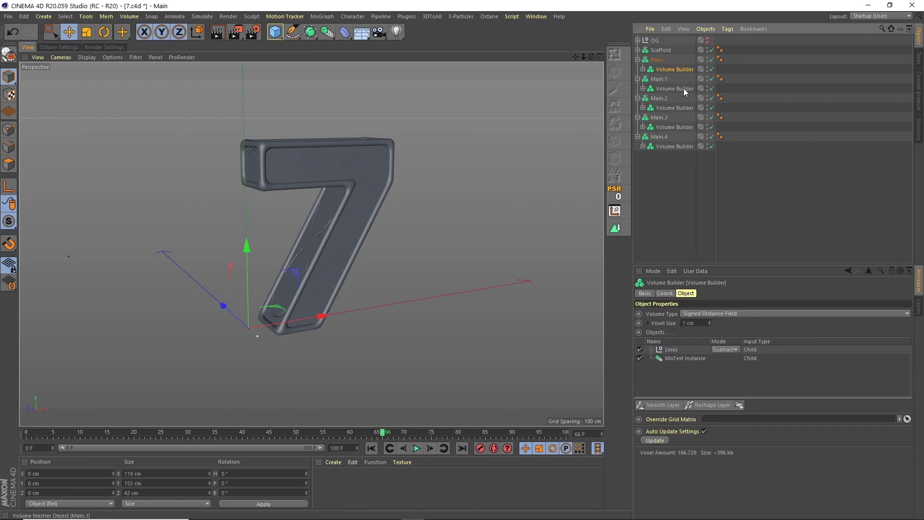
Add a Smooth Filter object and expand the Volume Builders of Main, Main.1 and Main.2.
{"action": "left_click", "coordinate": [134, 18]}
{"action": "left_click", "coordinate": [148, 66]}
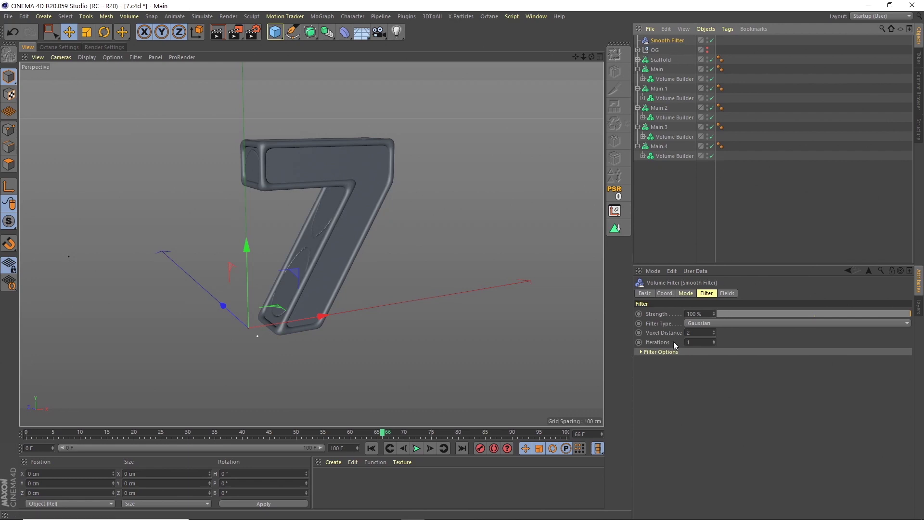
{"action": "left_click", "coordinate": [643, 79]}
{"action": "left_click", "coordinate": [643, 117]}
{"action": "left_click", "coordinate": [648, 136]}
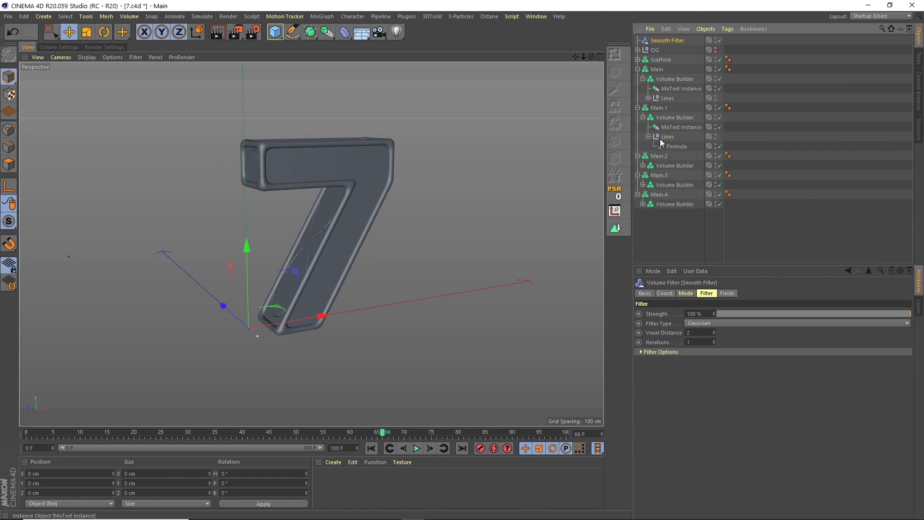
{"action": "left_click", "coordinate": [643, 165]}
{"action": "left_click", "coordinate": [649, 185]}
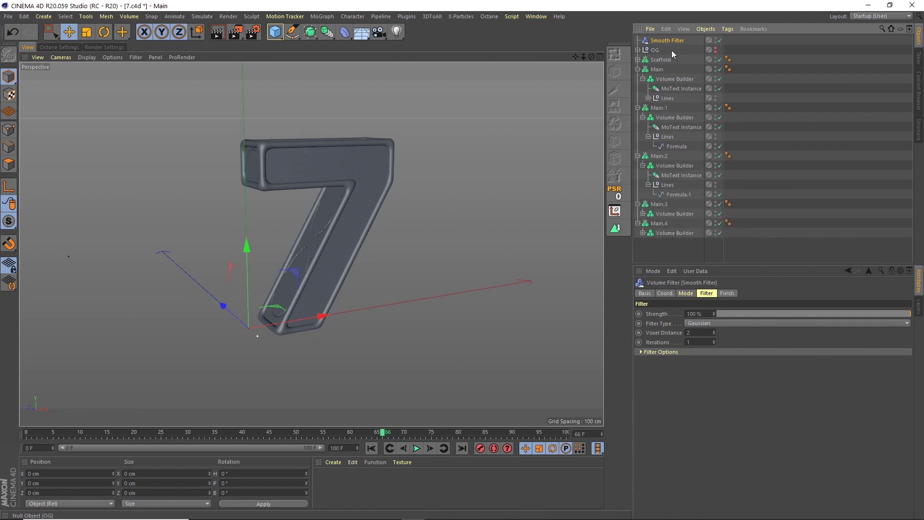
{"action": "mouse_move", "coordinate": [671, 42]}
{"action": "left_mouse_down"}
{"action": "mouse_move", "coordinate": [680, 95]}
{"action": "mouse_move", "coordinate": [676, 51]}
{"action": "left_mouse_up"}
Link the Smooth Filter into the Objects lists of Main's, Main.1's and Main.2's Volume Builders.
{"action": "left_click", "coordinate": [675, 79]}
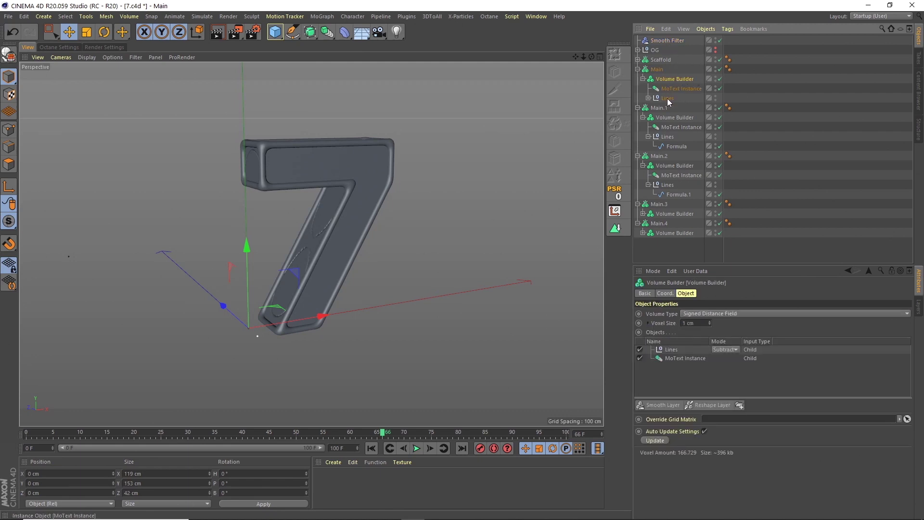
{"action": "left_click_drag", "start_coordinate": [665, 42], "coordinate": [677, 351]}
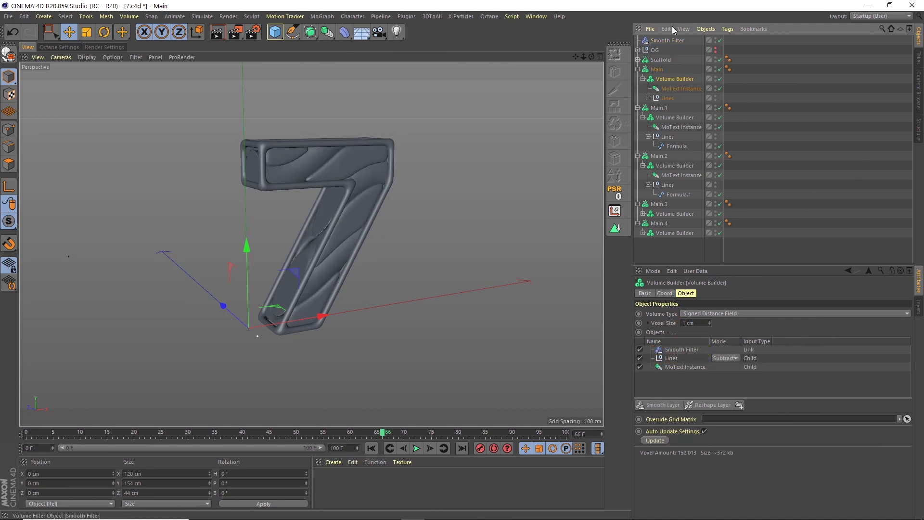
{"action": "left_click", "coordinate": [674, 118]}
{"action": "left_click_drag", "start_coordinate": [665, 42], "coordinate": [682, 346]}
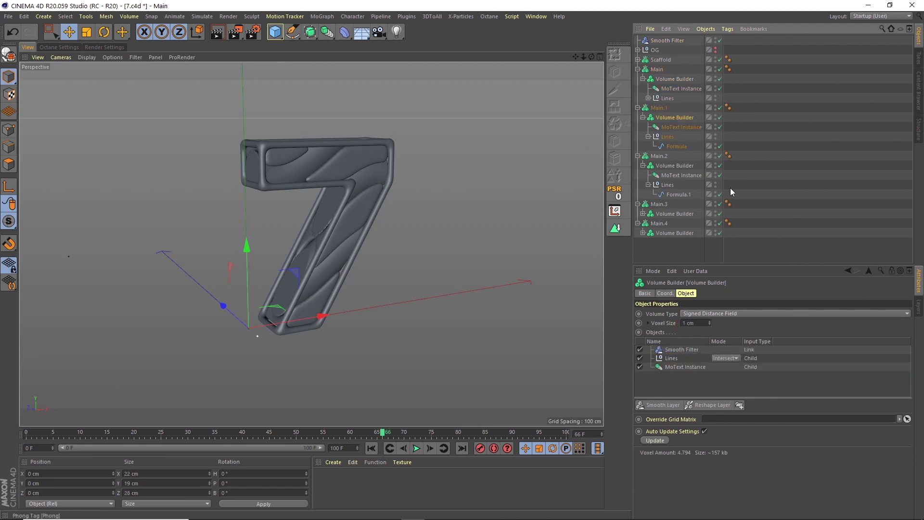
{"action": "left_click", "coordinate": [674, 166]}
{"action": "left_click_drag", "start_coordinate": [667, 43], "coordinate": [688, 354]}
Link the Smooth Filter into Main.3's and Main.4's Volume Builders as well.
{"action": "left_click", "coordinate": [671, 213]}
{"action": "left_click", "coordinate": [643, 214]}
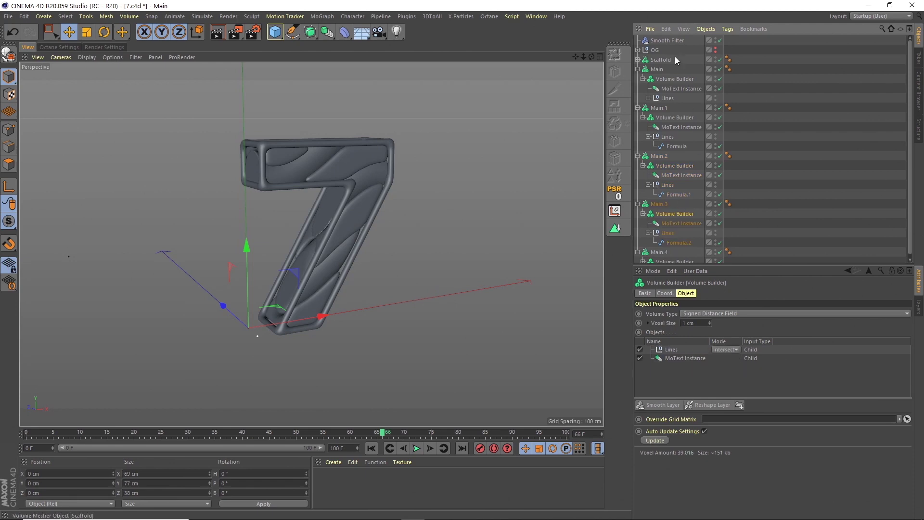
{"action": "left_click_drag", "start_coordinate": [667, 41], "coordinate": [683, 350]}
{"action": "left_click_drag", "start_coordinate": [792, 267], "coordinate": [792, 311]}
{"action": "mouse_move", "coordinate": [667, 40]}
{"action": "left_mouse_down"}
{"action": "mouse_move", "coordinate": [691, 166]}
{"action": "mouse_move", "coordinate": [671, 40]}
{"action": "left_mouse_up"}
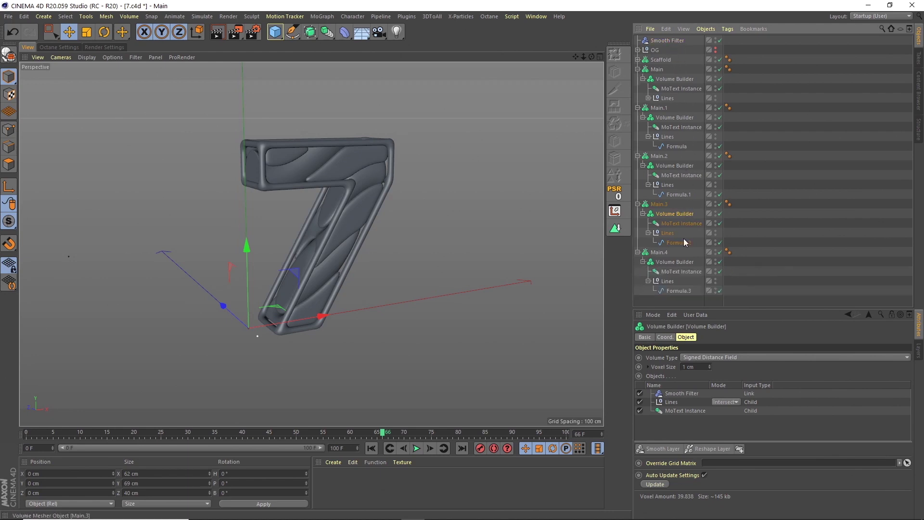
{"action": "left_click", "coordinate": [675, 262]}
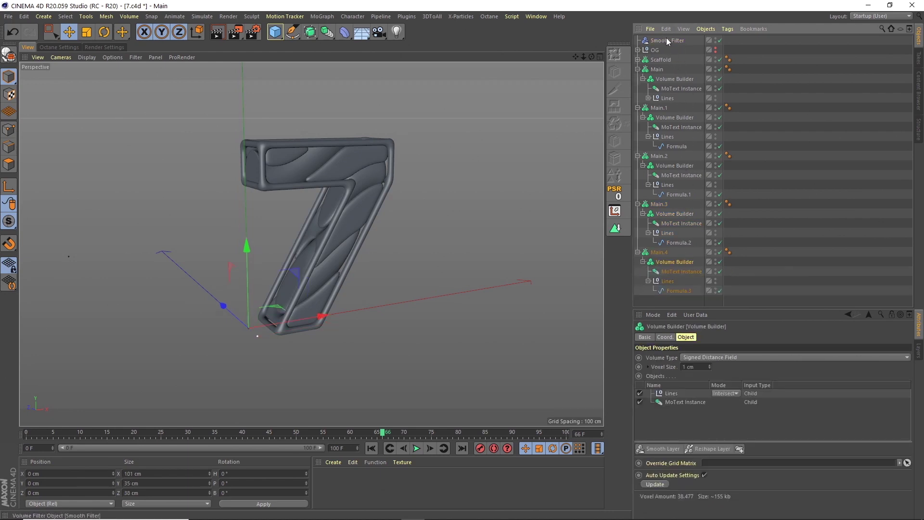
{"action": "left_click_drag", "start_coordinate": [668, 40], "coordinate": [677, 396]}
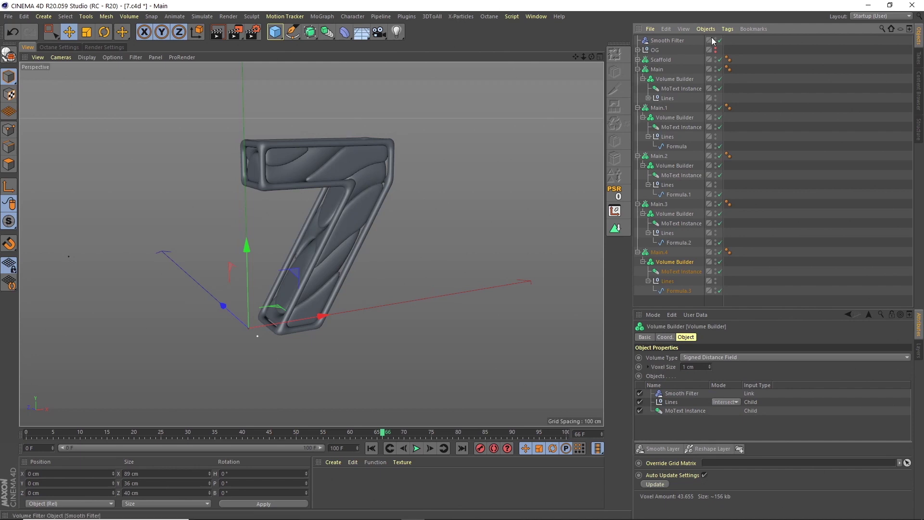
Set the Smooth Filter's Voxel Distance to 3.
{"action": "left_click", "coordinate": [667, 40]}
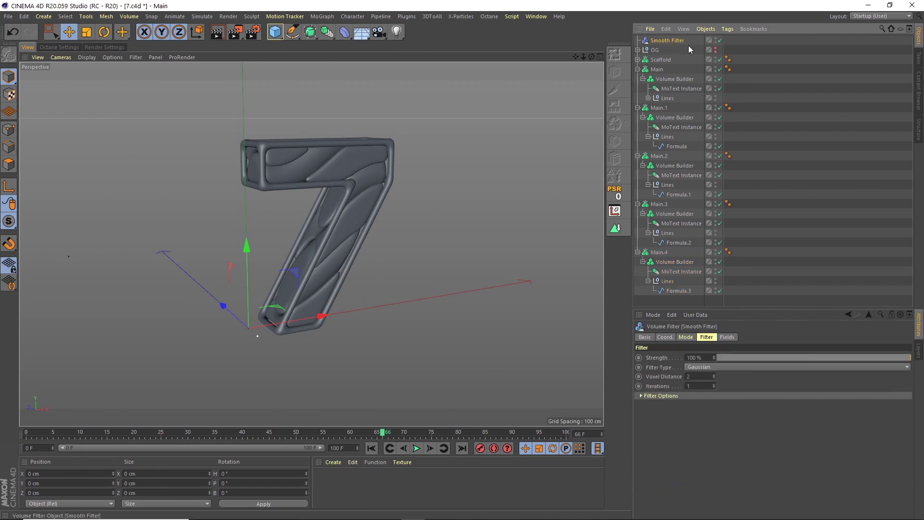
{"action": "left_click", "coordinate": [693, 376]}
{"action": "type", "text": "3"}
{"action": "key", "text": "Return"}
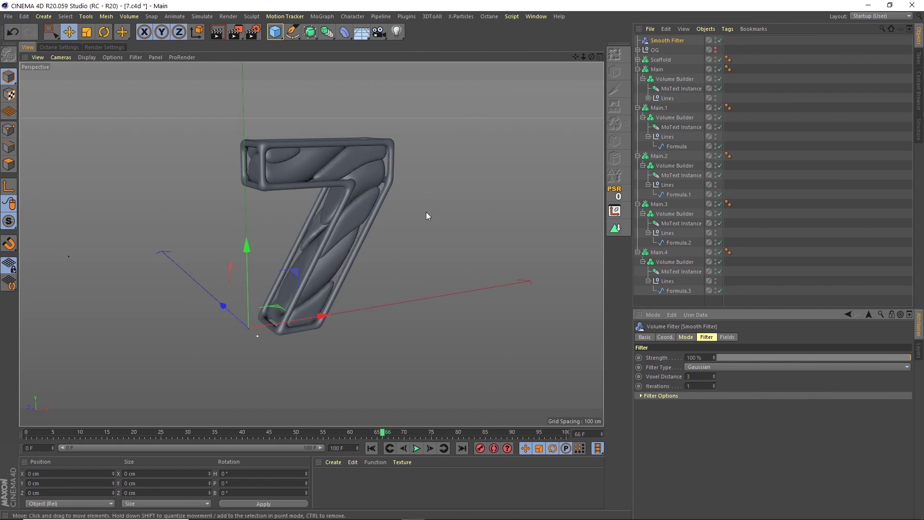
Expand OG and check the MoText's text field in its settings.
{"action": "left_click", "coordinate": [638, 49]}
{"action": "left_click", "coordinate": [664, 60]}
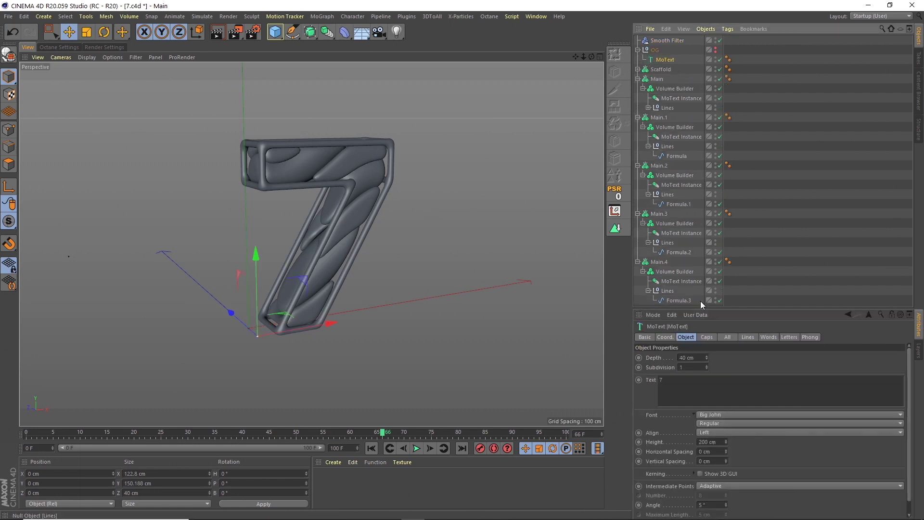
{"action": "left_click", "coordinate": [751, 175]}
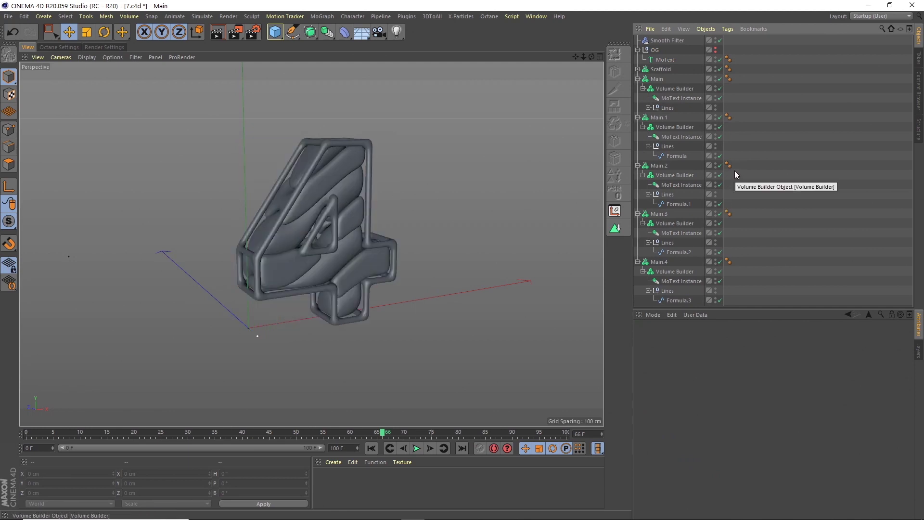
{"action": "left_click", "coordinate": [665, 60]}
{"action": "left_click", "coordinate": [685, 337]}
{"action": "left_click", "coordinate": [667, 380]}
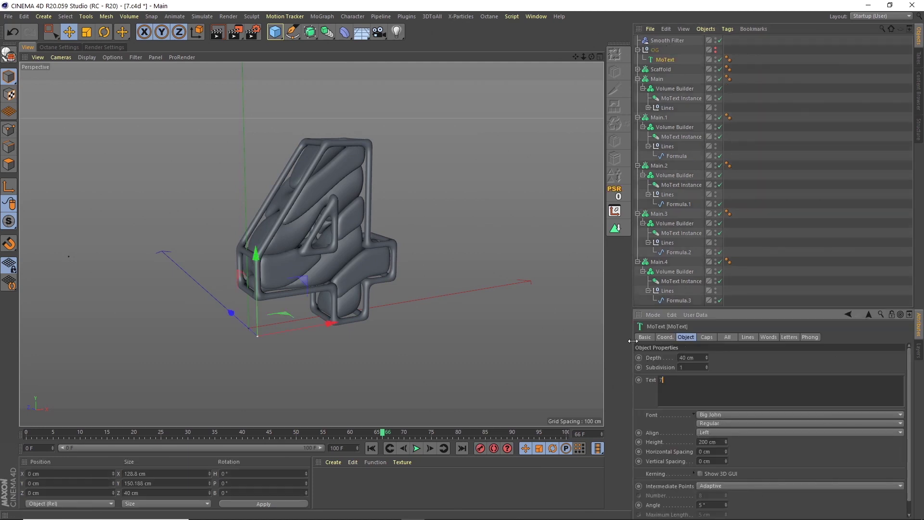
{"action": "left_click", "coordinate": [774, 190]}
Collapse the Main through Main.4 groups and reselect the Smooth Filter.
{"action": "left_click", "coordinate": [638, 79]}
{"action": "left_click", "coordinate": [638, 89]}
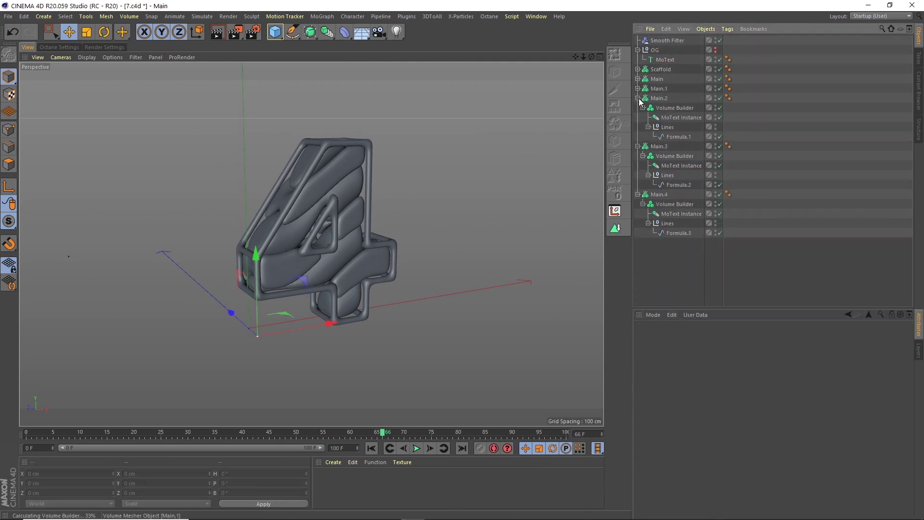
{"action": "left_click", "coordinate": [637, 99]}
{"action": "left_click", "coordinate": [637, 108]}
{"action": "left_click", "coordinate": [638, 117]}
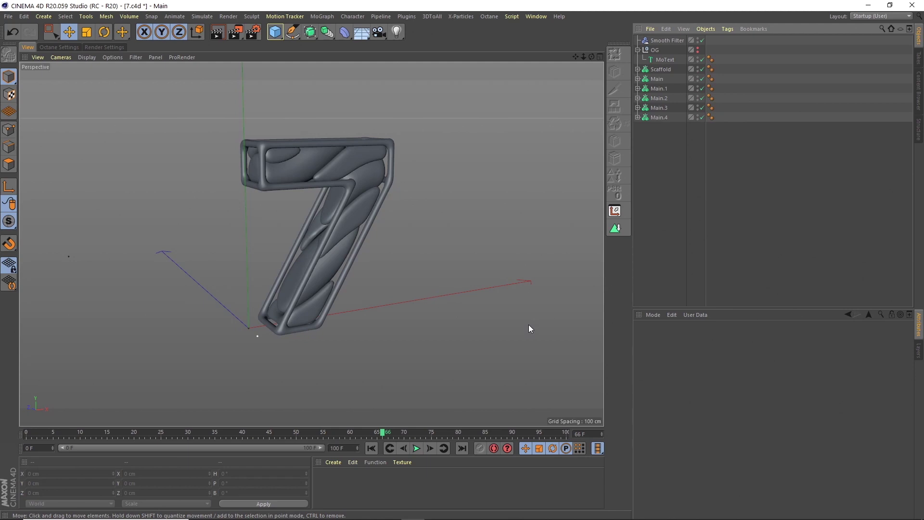
{"action": "left_click", "coordinate": [666, 41]}
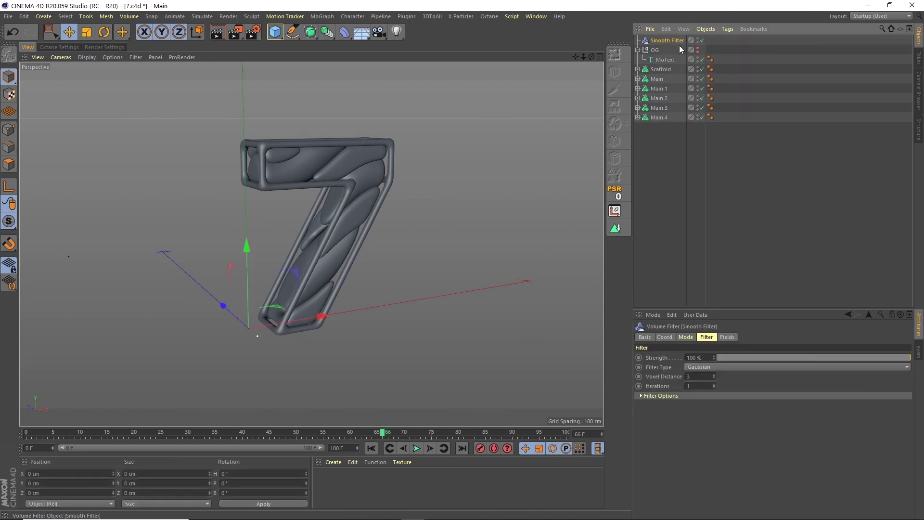
Revert the Smooth Filter's voxel distance to 2 and inspect Studio's Arc in the top view.
{"action": "key", "text": "ctrl+z"}
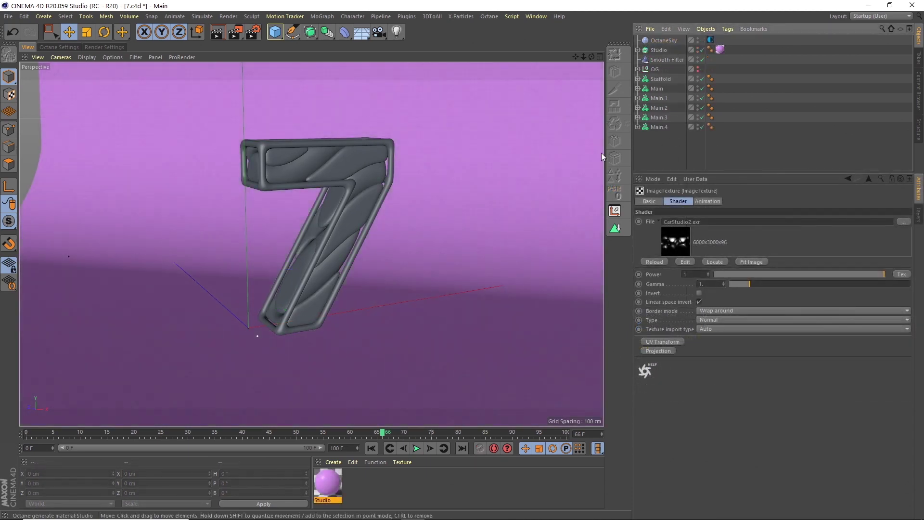
{"action": "left_click", "coordinate": [664, 51]}
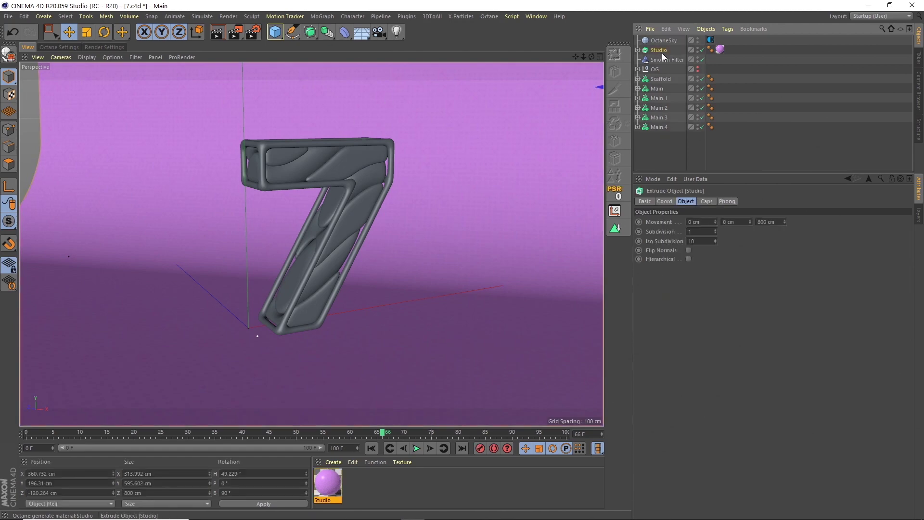
{"action": "left_click", "coordinate": [601, 55]}
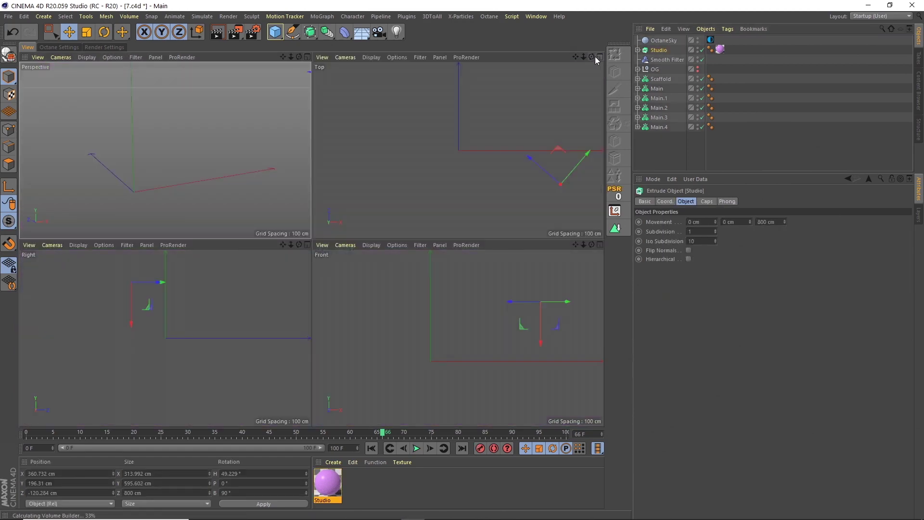
{"action": "left_click", "coordinate": [600, 57]}
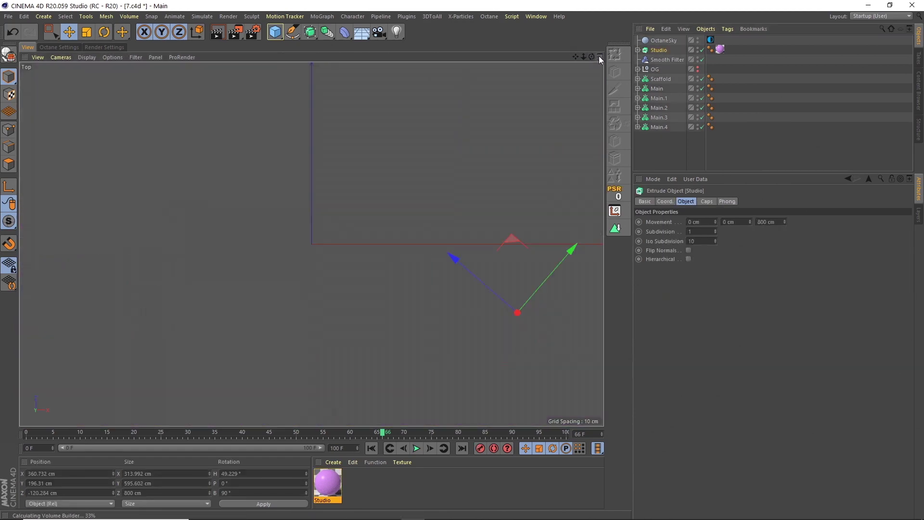
{"action": "left_click", "coordinate": [637, 50]}
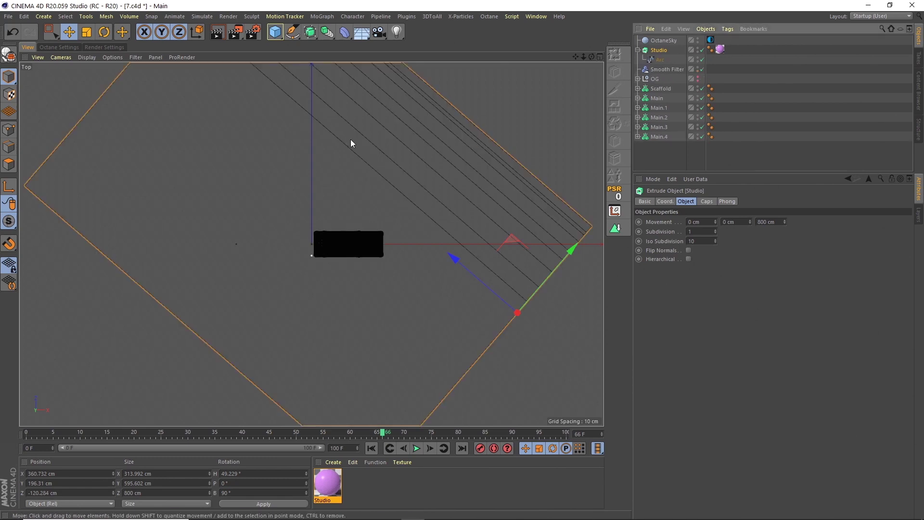
{"action": "left_click", "coordinate": [600, 57]}
{"action": "left_click", "coordinate": [307, 56]}
Check the OctaneSky's environment image texture, then deselect it and collapse Studio's hierarchy.
{"action": "left_click", "coordinate": [666, 42]}
{"action": "left_click", "coordinate": [710, 40]}
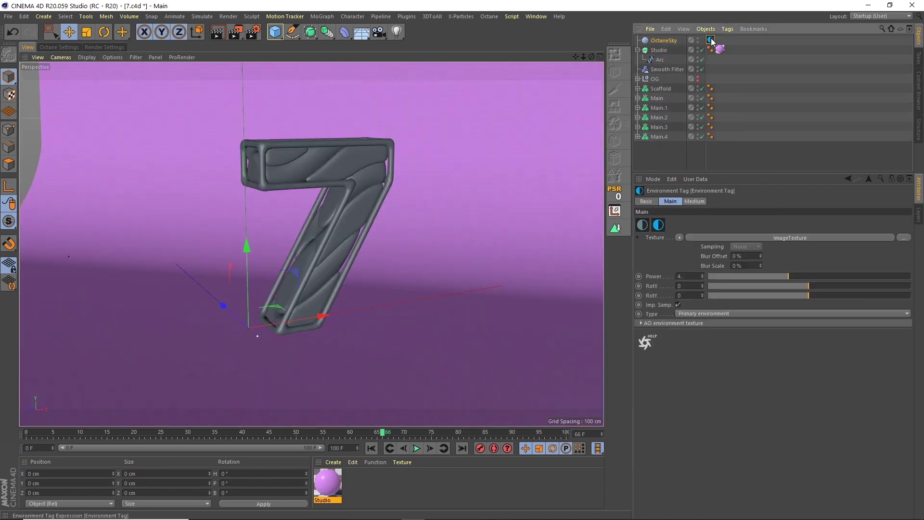
{"action": "left_click", "coordinate": [762, 237]}
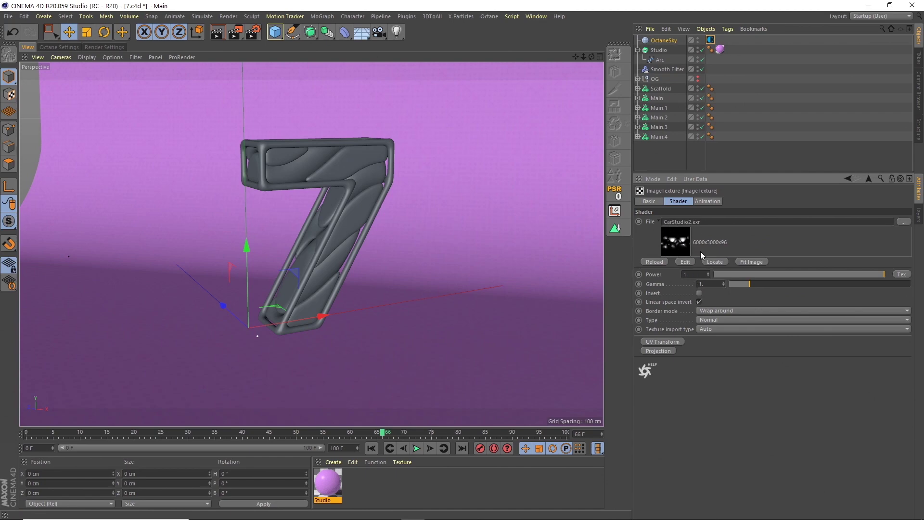
{"action": "left_click", "coordinate": [679, 148]}
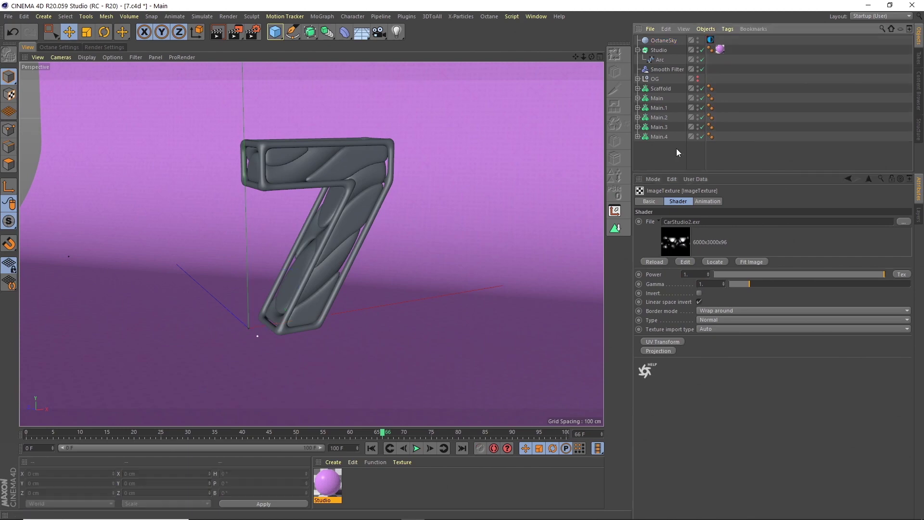
{"action": "left_click", "coordinate": [638, 50]}
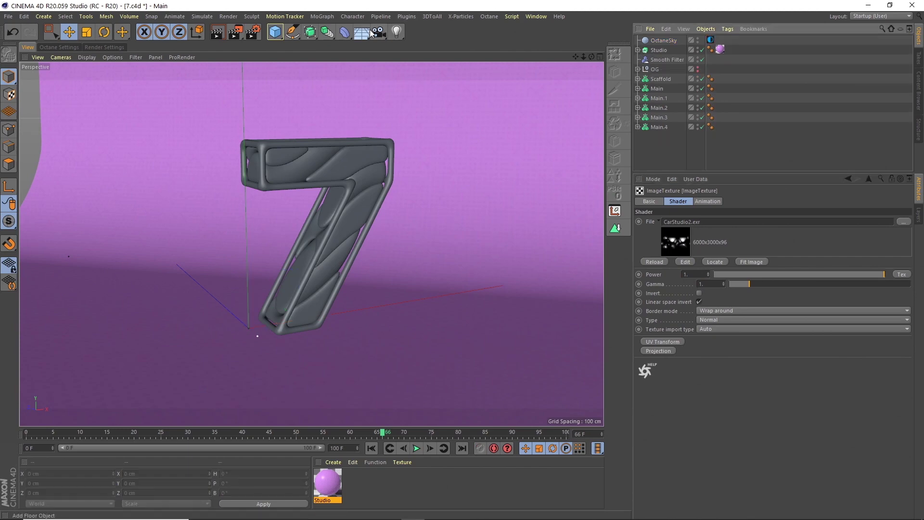
Dock the Octane Live Viewer beside the viewport and switch its channel to PT.
{"action": "left_click", "coordinate": [489, 16]}
{"action": "left_click", "coordinate": [502, 27]}
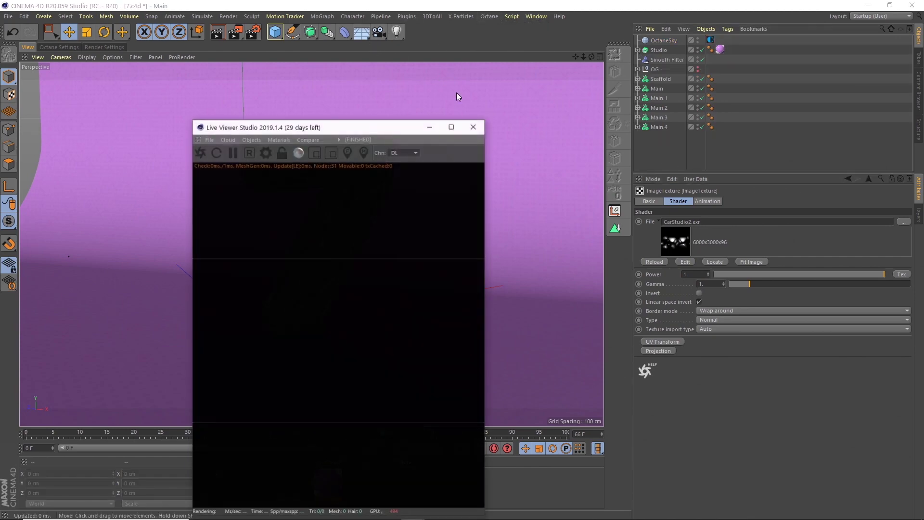
{"action": "left_click_drag", "start_coordinate": [198, 139], "coordinate": [594, 131]}
{"action": "left_click", "coordinate": [529, 69]}
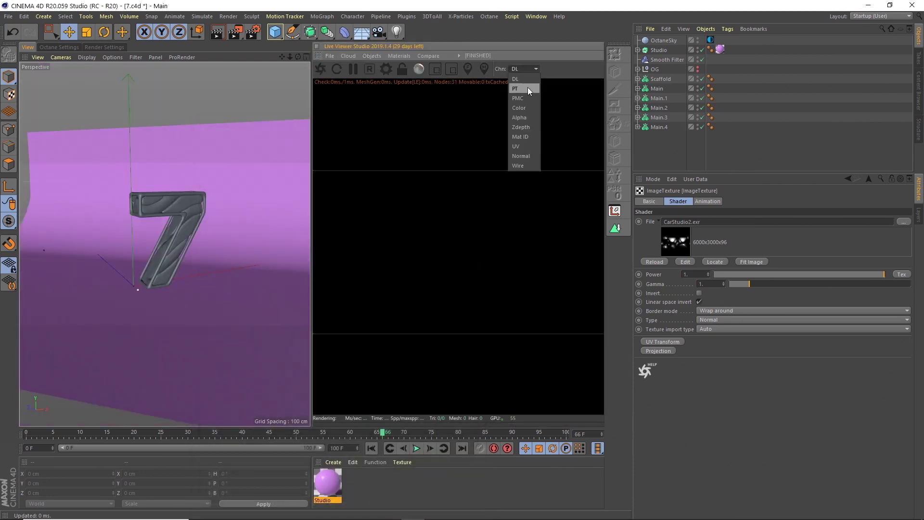
{"action": "left_click", "coordinate": [527, 89]}
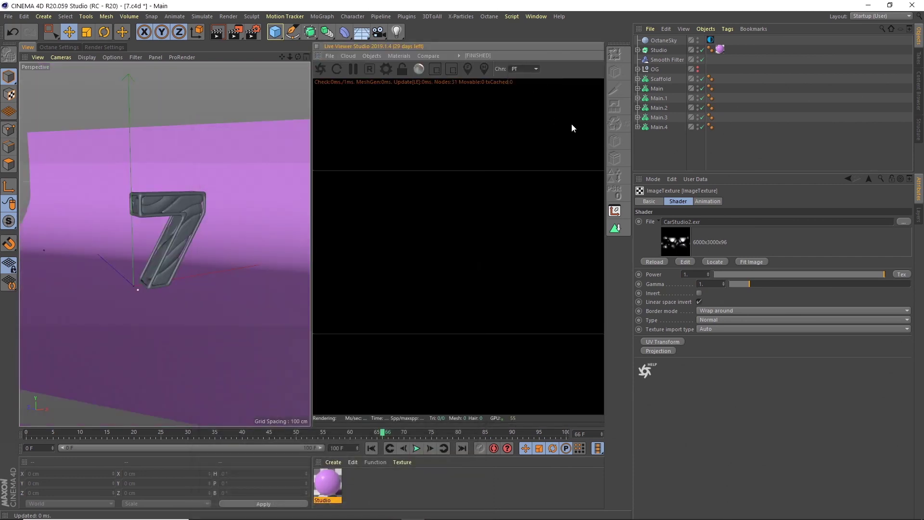
Set the render output resolution to 1000 x 1250 pixels.
{"action": "left_click", "coordinate": [252, 35]}
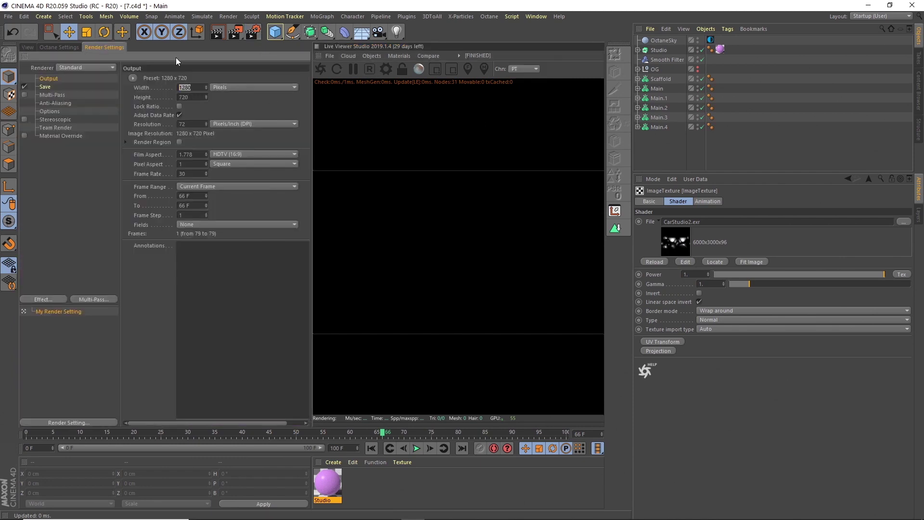
{"action": "type", "text": "1000"}
{"action": "key", "text": "Return"}
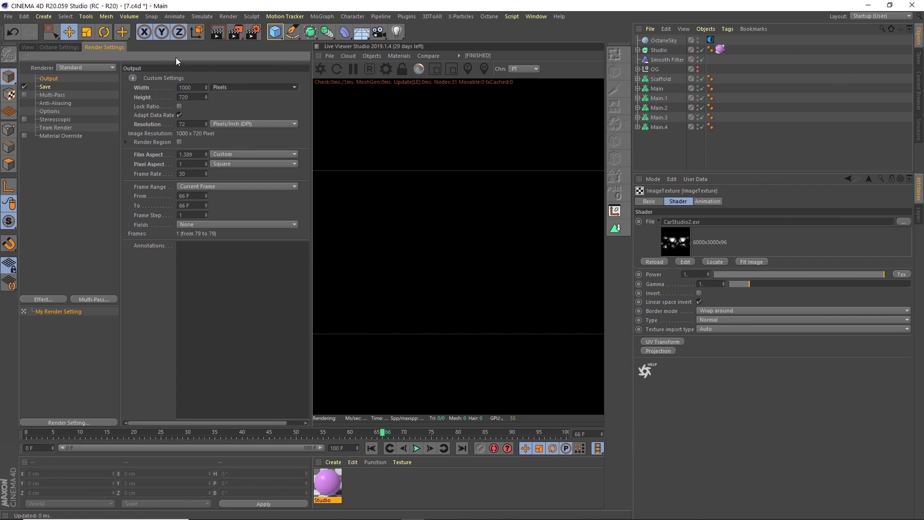
{"action": "key", "text": "Tab"}
{"action": "type", "text": "1250"}
{"action": "key", "text": "Return"}
Set the frame rate to 25 fps and the frame range from 0 to 99.
{"action": "left_click", "coordinate": [184, 173]}
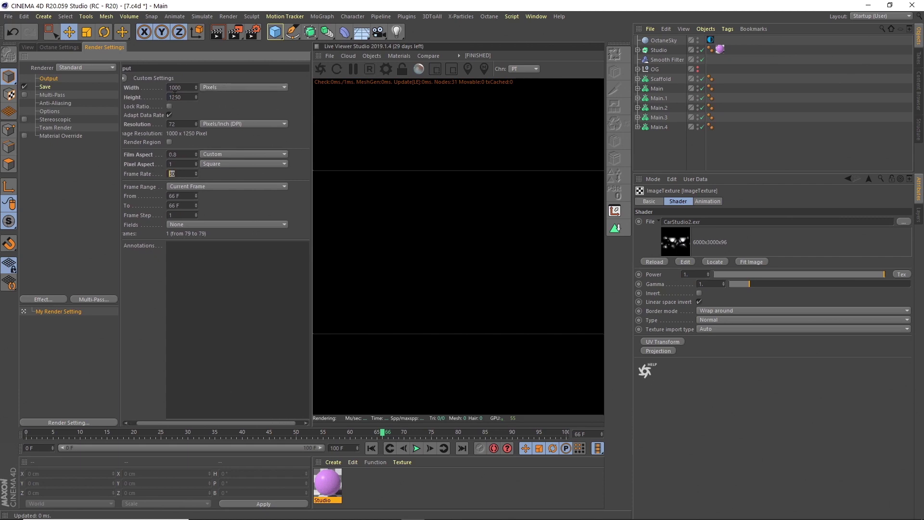
{"action": "type", "text": "25"}
{"action": "key", "text": "Return"}
{"action": "key", "text": "Tab"}
{"action": "type", "text": "0"}
{"action": "key", "text": "Tab"}
{"action": "type", "text": "99"}
{"action": "key", "text": "Tab"}
Send the scene to the Live Viewer, lock the output resolution, and set preview scale 0.5.
{"action": "left_click", "coordinate": [27, 47]}
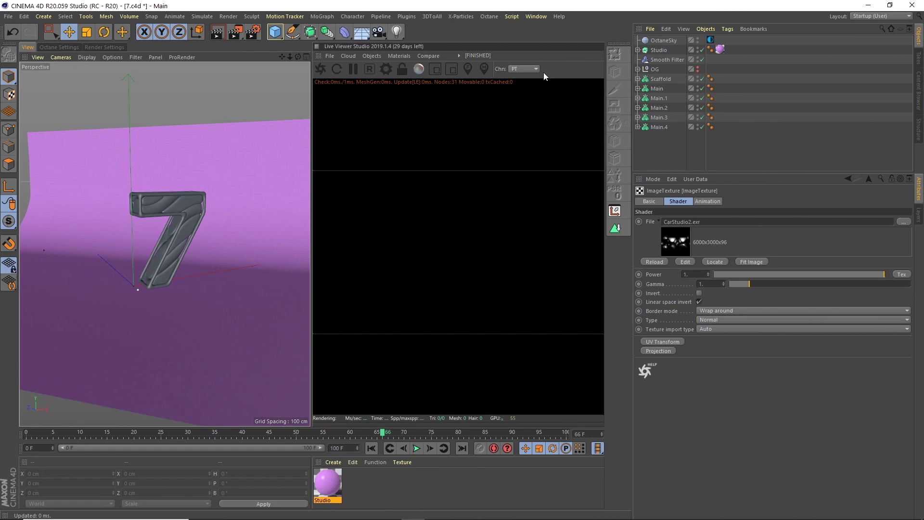
{"action": "left_click", "coordinate": [323, 68]}
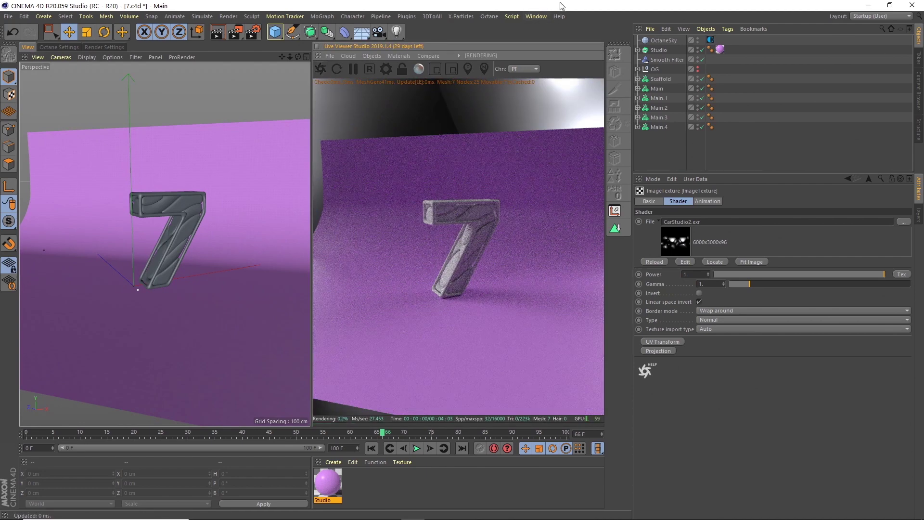
{"action": "left_click", "coordinate": [402, 70]}
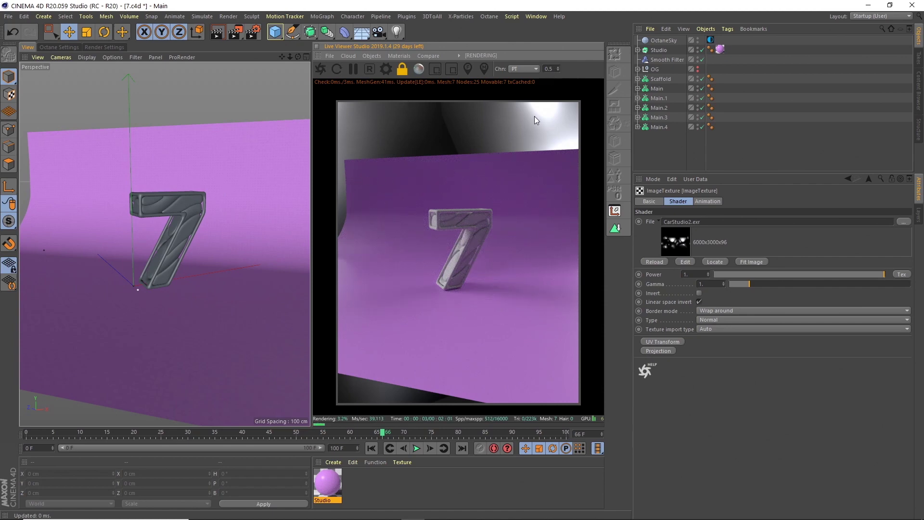
{"action": "mouse_move", "coordinate": [531, 129]}
{"action": "middle_mouse_down"}
{"action": "mouse_move", "coordinate": [521, 165]}
{"action": "mouse_move", "coordinate": [531, 116]}
{"action": "middle_mouse_up"}
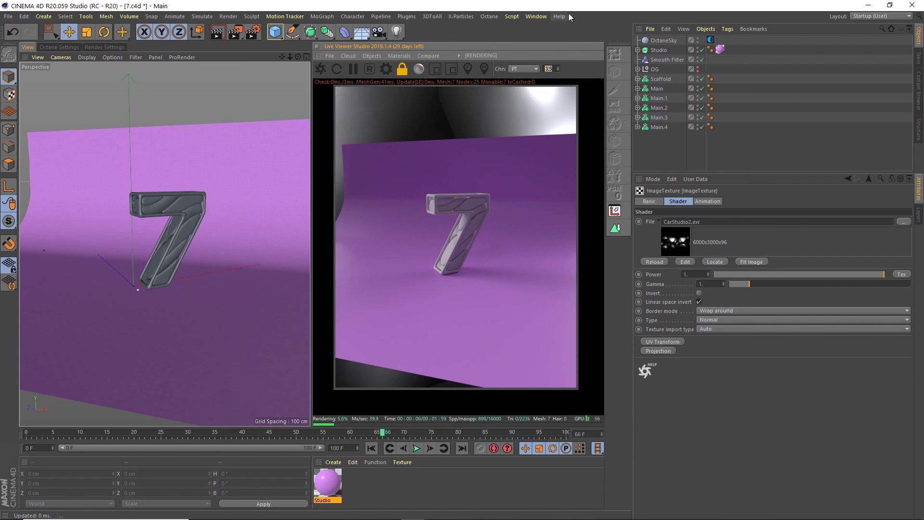
{"action": "left_click", "coordinate": [557, 69]}
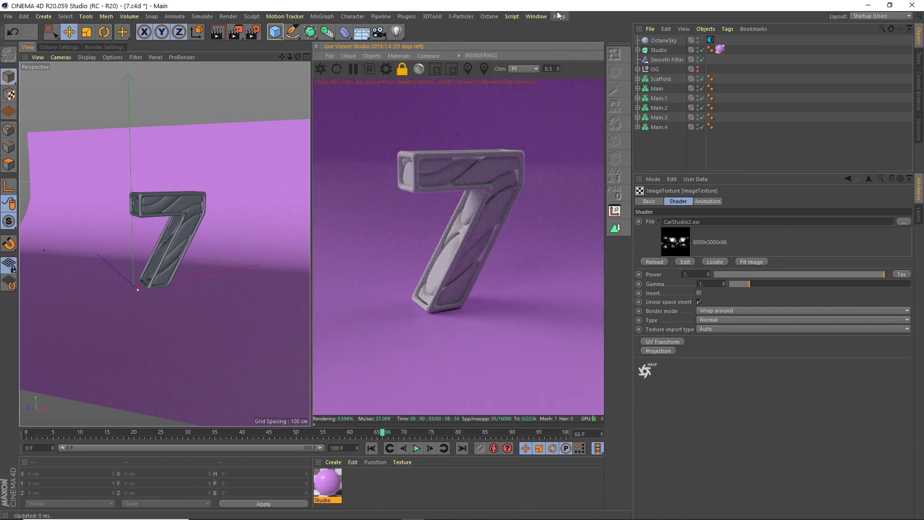
{"action": "type", "text": "0.5"}
{"action": "key", "text": "Return"}
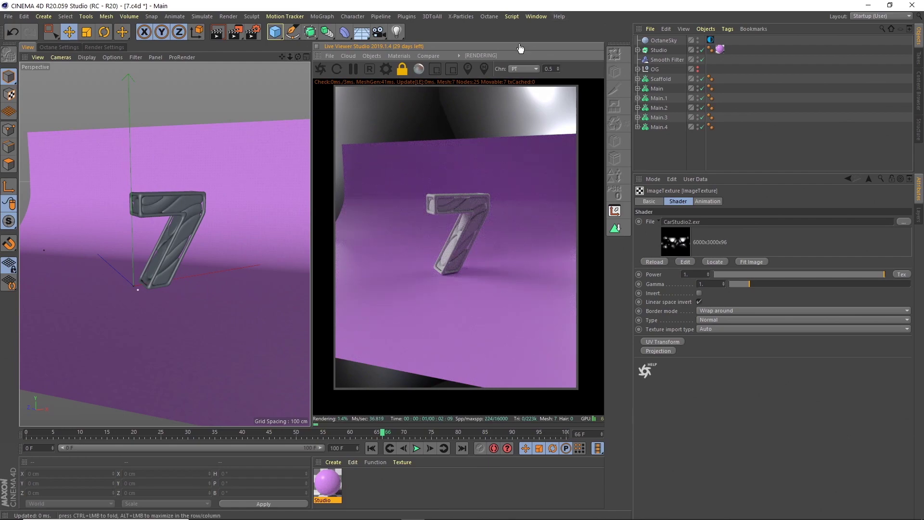
{"action": "left_click", "coordinate": [379, 55]}
Add an OctaneCamera and dolly the view closer to the 7.
{"action": "left_click", "coordinate": [383, 67]}
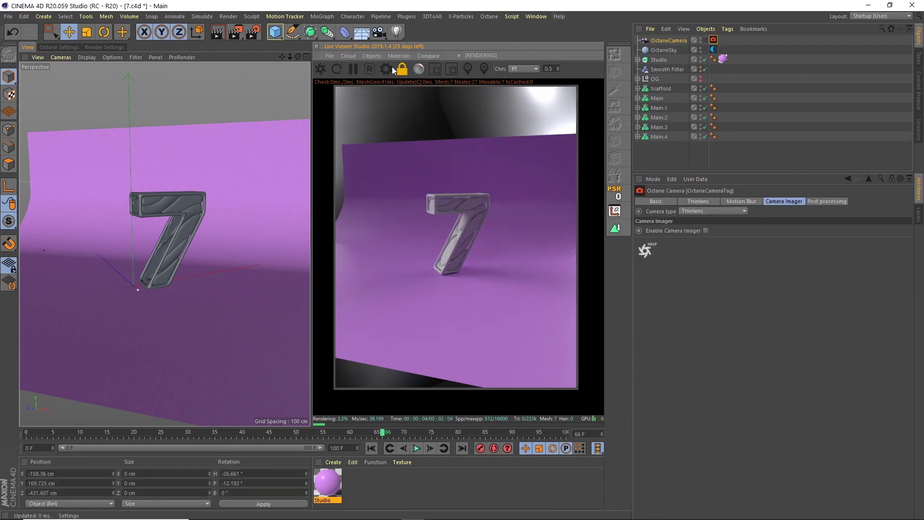
{"action": "left_click", "coordinate": [671, 42]}
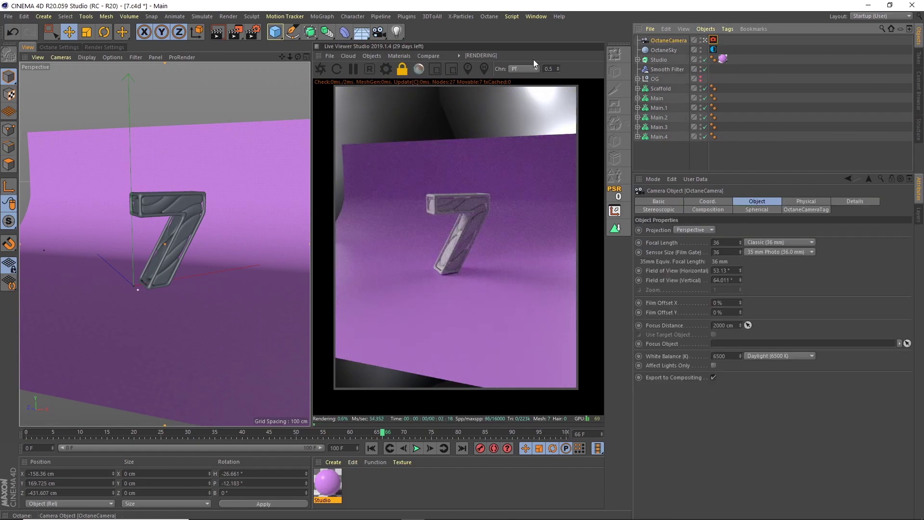
{"action": "left_click_drag", "start_coordinate": [288, 57], "coordinate": [336, 68]}
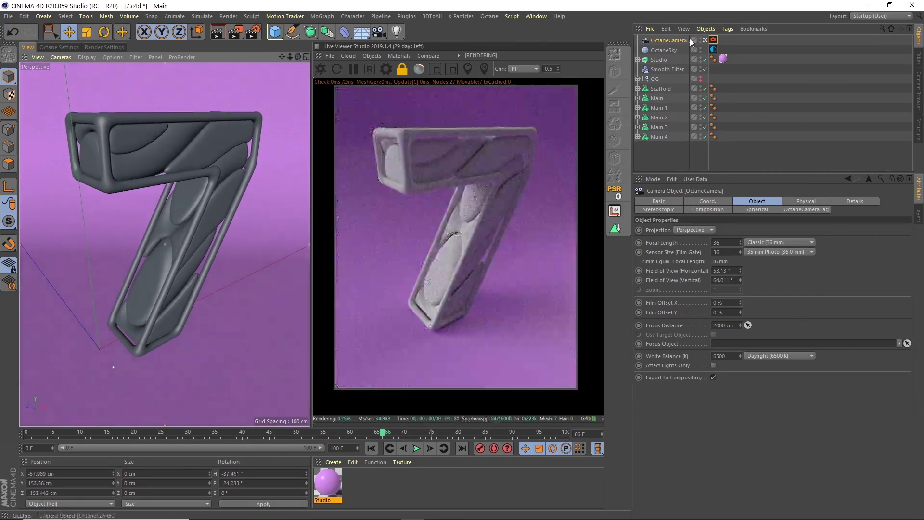
{"action": "left_click", "coordinate": [705, 40]}
{"action": "left_click", "coordinate": [674, 39]}
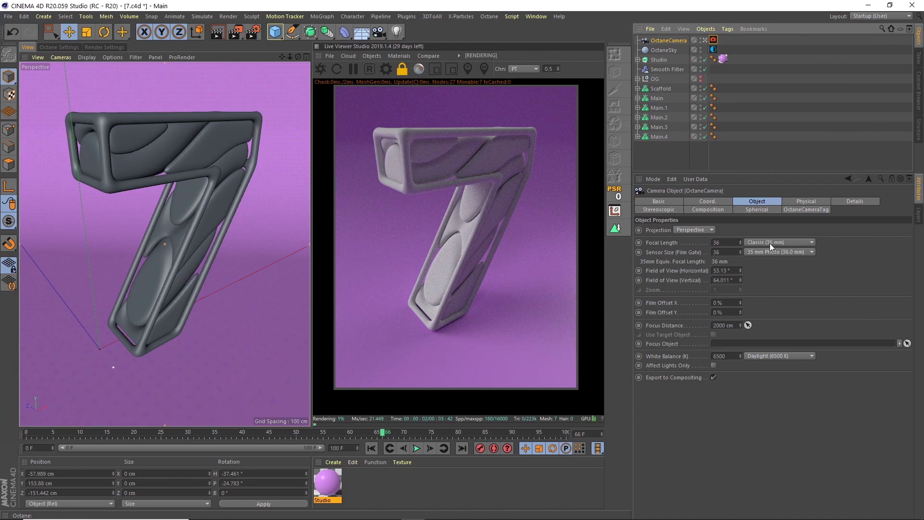
Set the camera focal length to Tele (135 mm) and reframe so the whole 7 shows.
{"action": "left_click", "coordinate": [773, 244]}
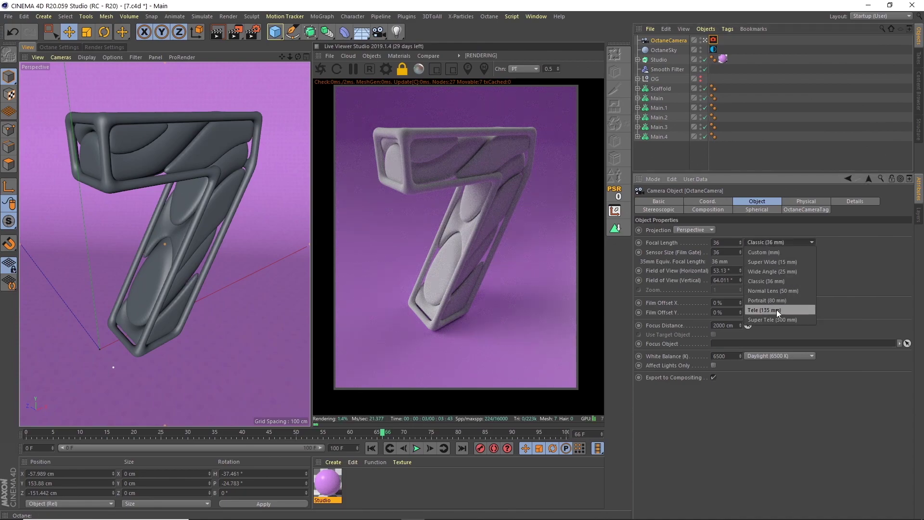
{"action": "left_click", "coordinate": [775, 308]}
{"action": "left_click_drag", "start_coordinate": [290, 56], "coordinate": [151, 170]}
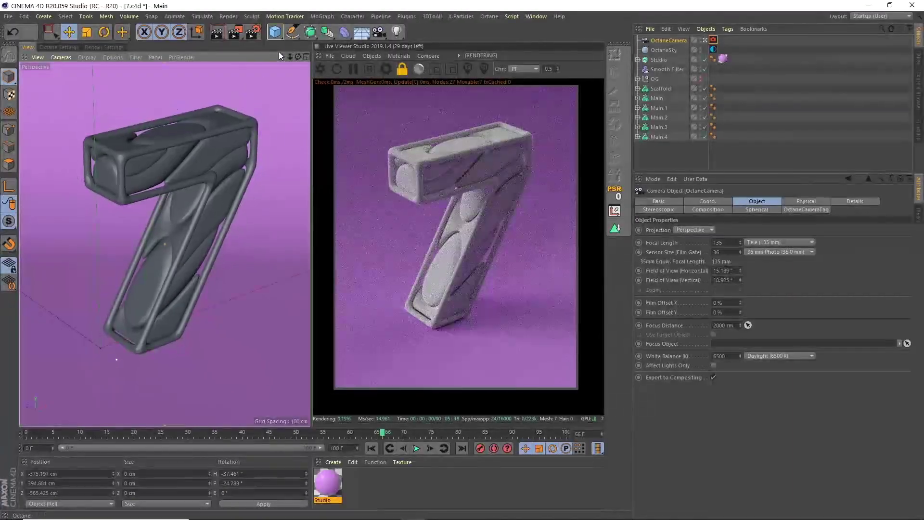
{"action": "left_click_drag", "start_coordinate": [282, 57], "coordinate": [276, 65]}
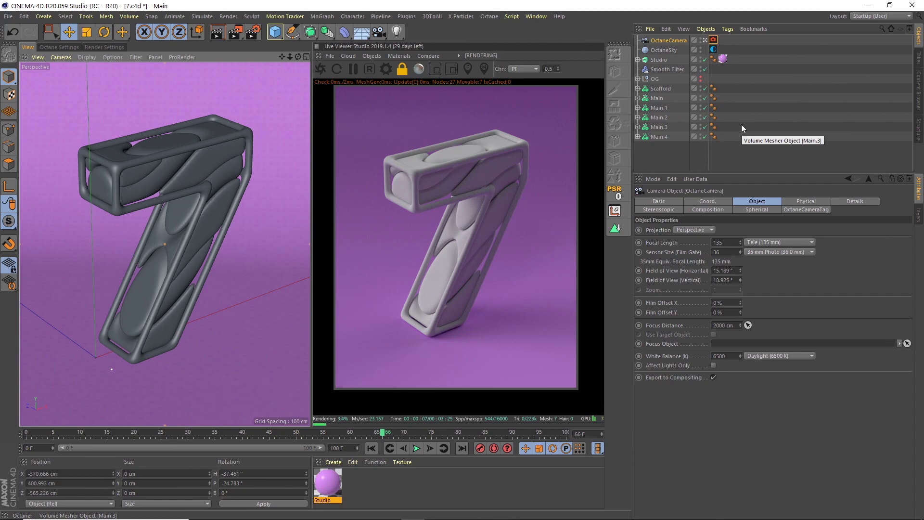
{"action": "left_click", "coordinate": [714, 40]}
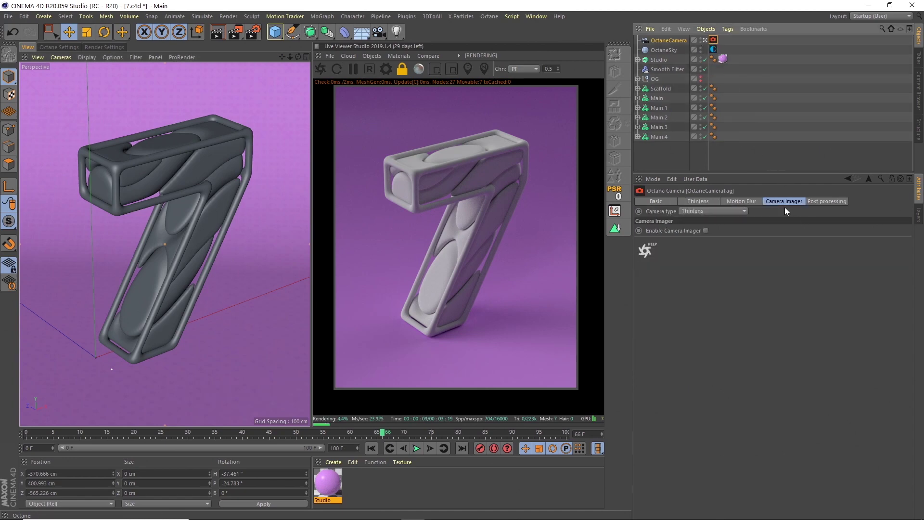
{"action": "left_click", "coordinate": [668, 41]}
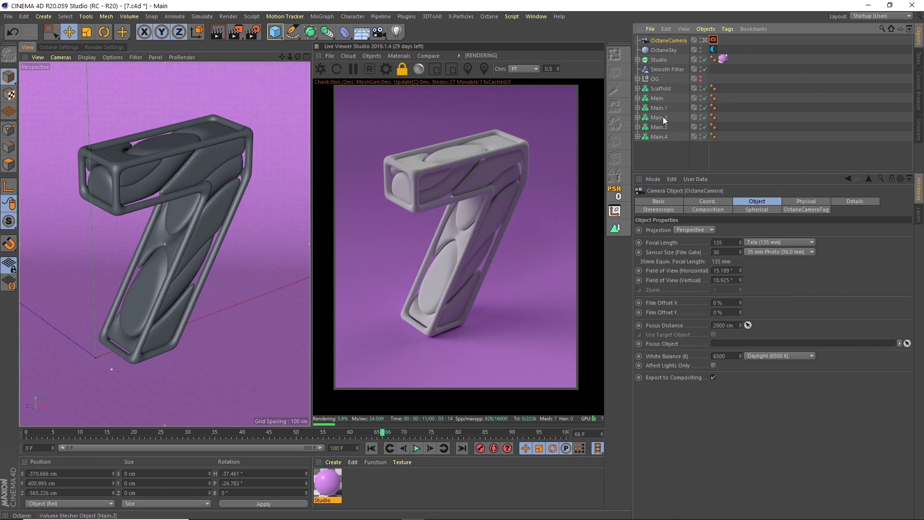
Open the Studio material, confirm its purple diffuse colour unchanged, and close the editor.
{"action": "double_click", "coordinate": [327, 481]}
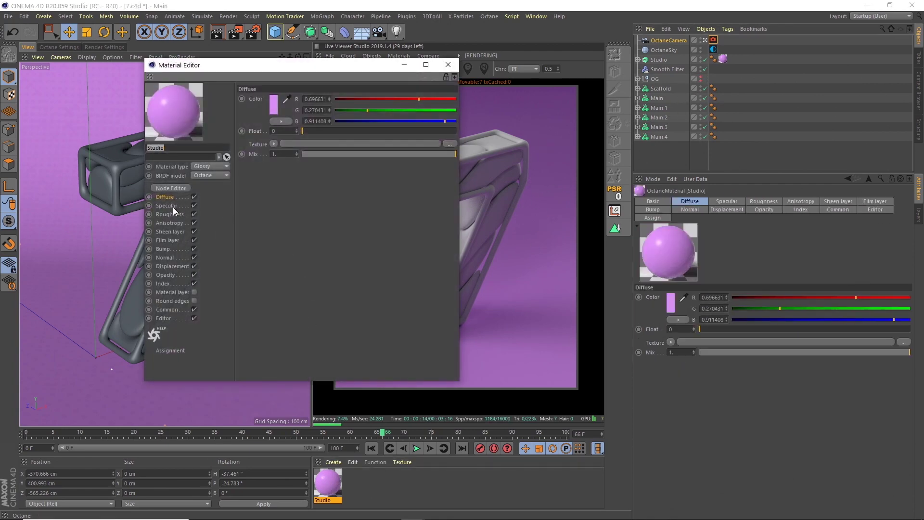
{"action": "left_click", "coordinate": [175, 206]}
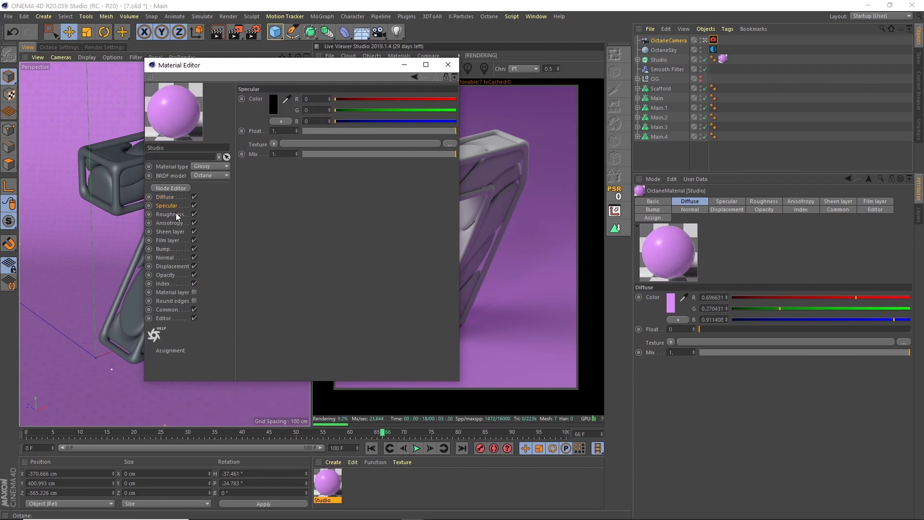
{"action": "left_click", "coordinate": [174, 197]}
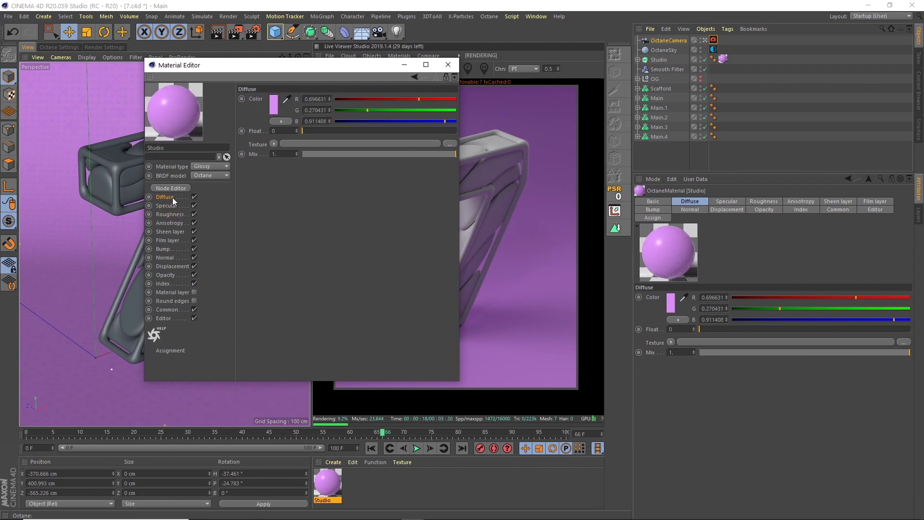
{"action": "left_click", "coordinate": [274, 104]}
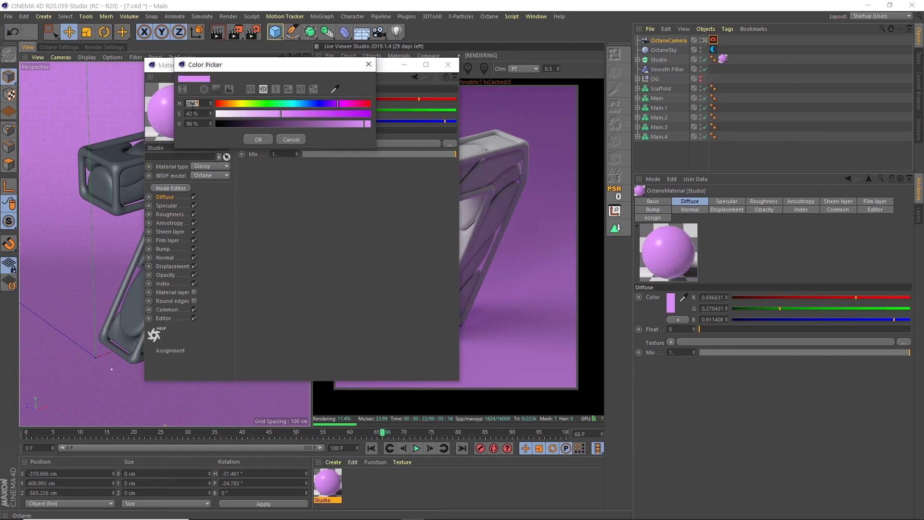
{"action": "left_click", "coordinate": [255, 138]}
{"action": "left_click", "coordinate": [454, 64]}
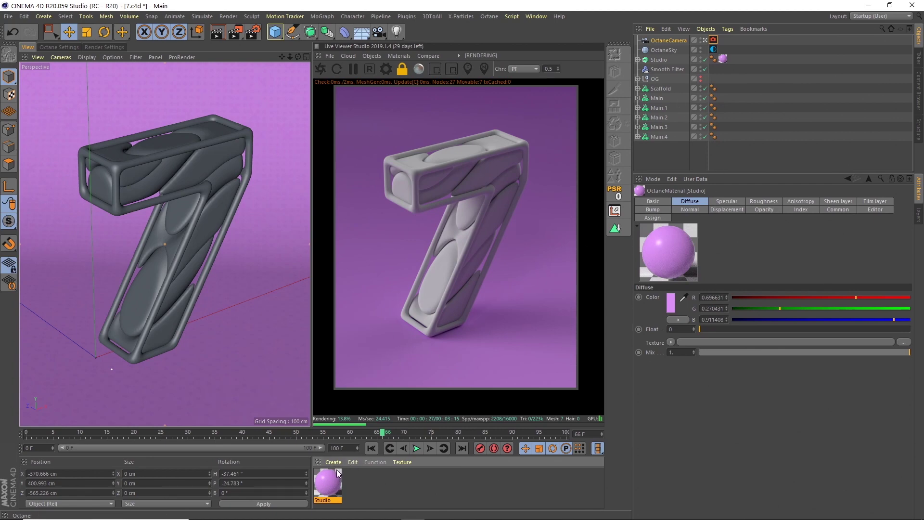
Create a new Octane glossy material named Yellow.
{"action": "left_click", "coordinate": [399, 56]}
{"action": "left_click", "coordinate": [422, 107]}
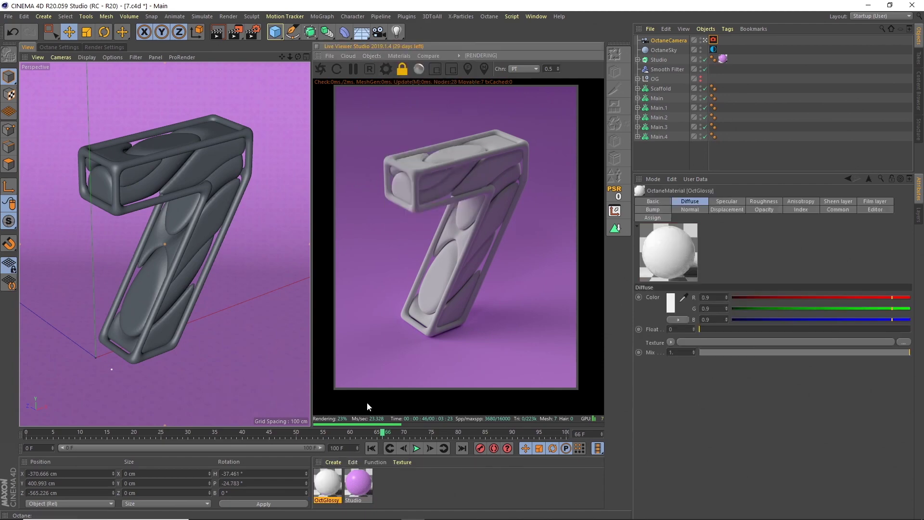
{"action": "double_click", "coordinate": [327, 482]}
{"action": "type", "text": "Yellow"}
{"action": "key", "text": "Return"}
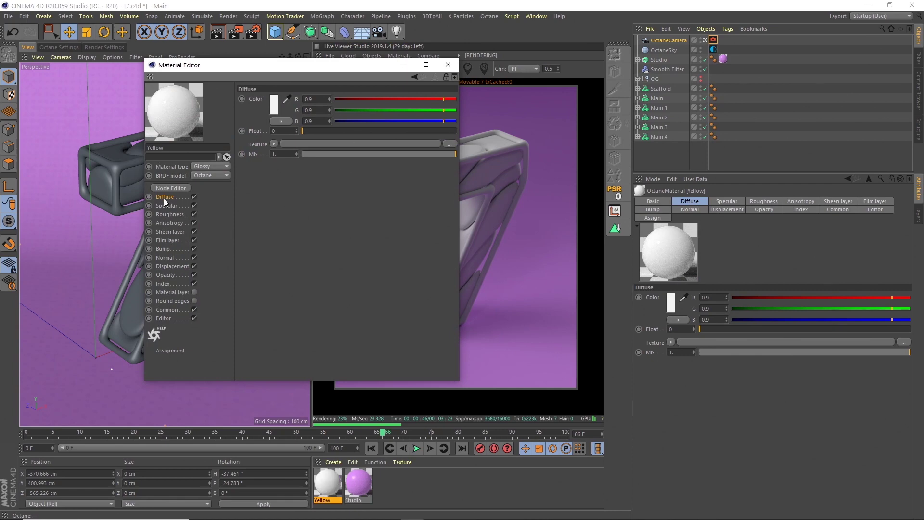
Give it an orange diffuse colour (H 35, S 100, V 100) and apply it to Main.
{"action": "left_click", "coordinate": [274, 111]}
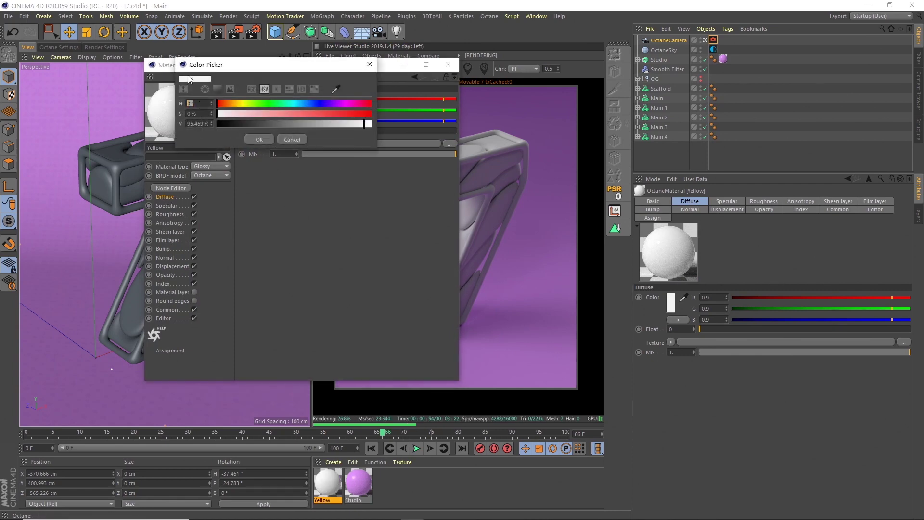
{"action": "type", "text": "35"}
{"action": "key", "text": "Tab"}
{"action": "type", "text": "100"}
{"action": "key", "text": "Tab"}
{"action": "type", "text": "100"}
{"action": "key", "text": "Tab"}
{"action": "key", "text": "Return"}
{"action": "left_click", "coordinate": [450, 68]}
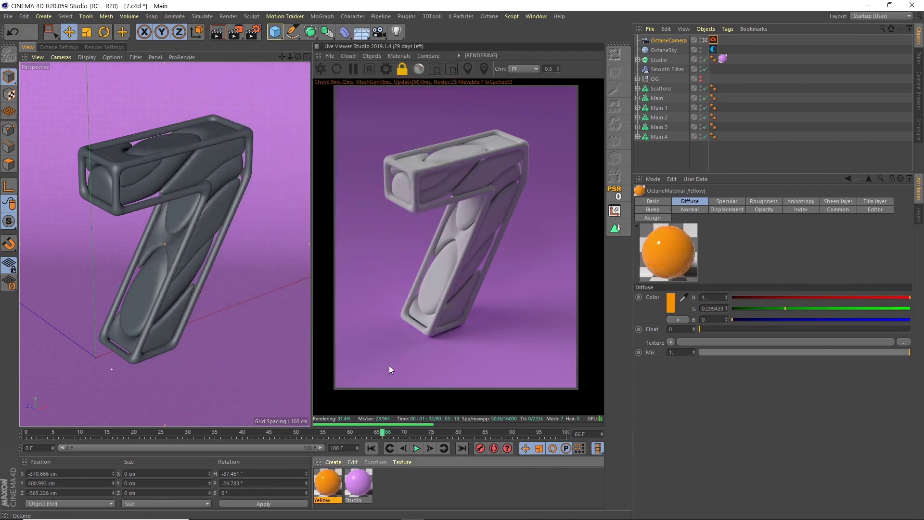
{"action": "left_click_drag", "start_coordinate": [663, 114], "coordinate": [658, 98]}
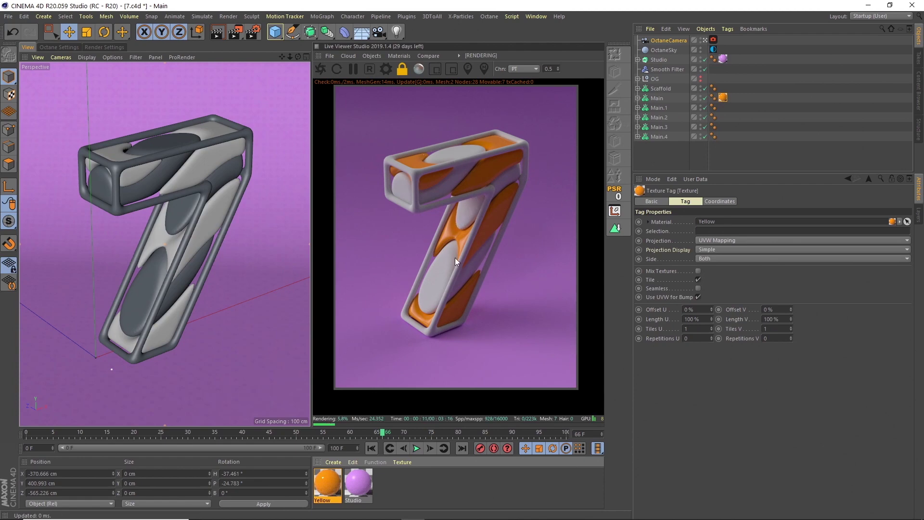
Create a new Octane specular material named Red Jelly with roughness 0.1.
{"action": "left_click", "coordinate": [376, 56]}
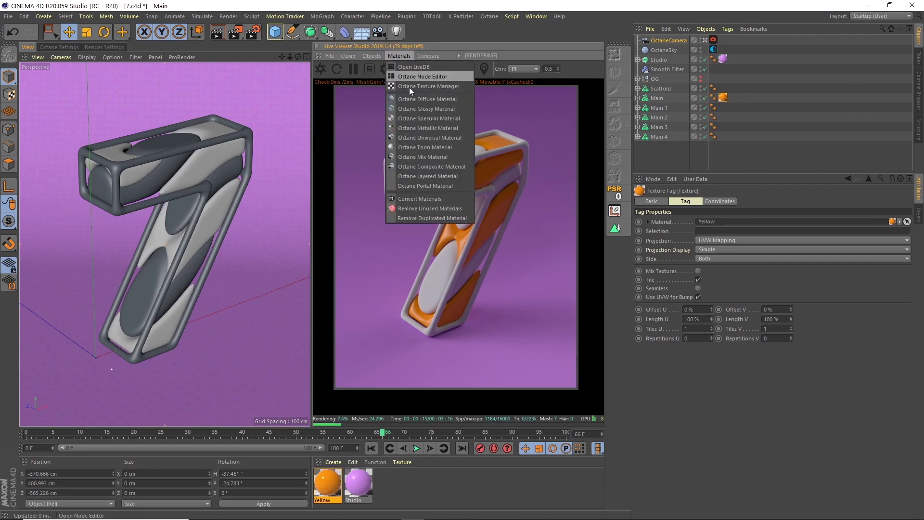
{"action": "left_click", "coordinate": [423, 118]}
{"action": "double_click", "coordinate": [329, 490]}
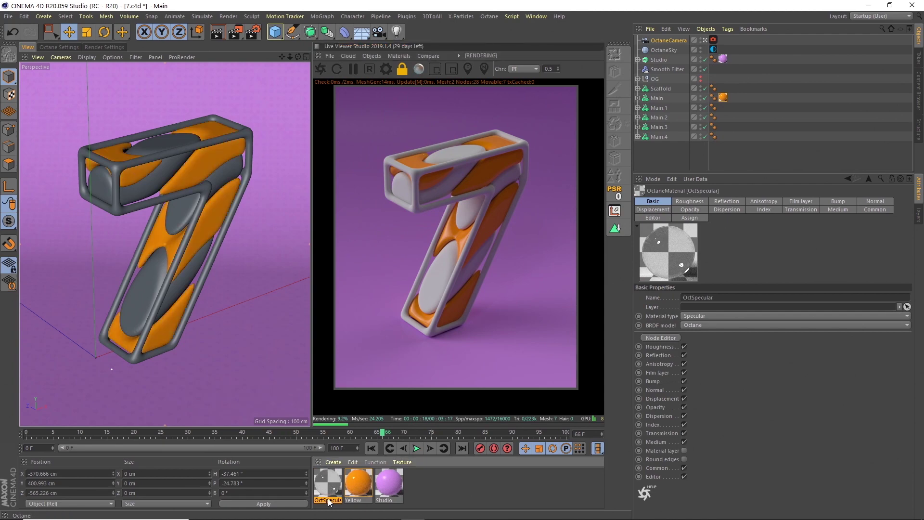
{"action": "type", "text": "R"}
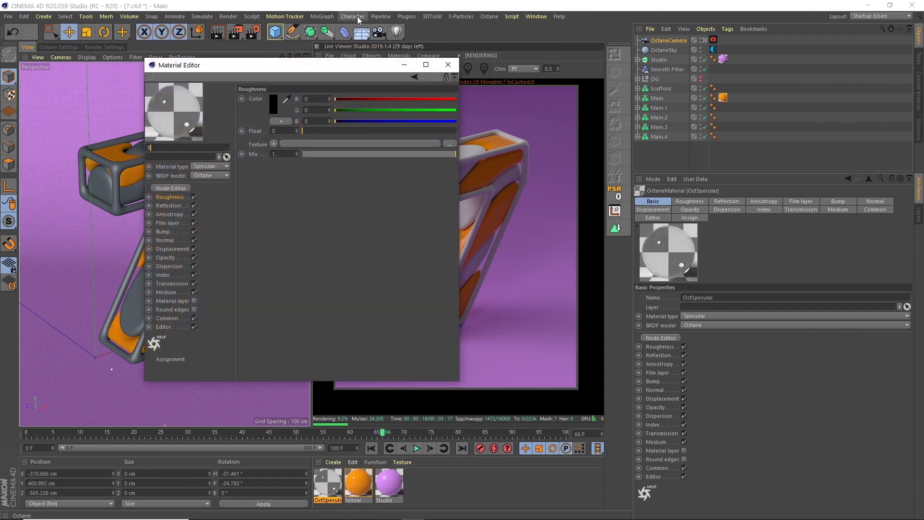
{"action": "type", "text": "ed Jelly"}
{"action": "key", "text": "Tab"}
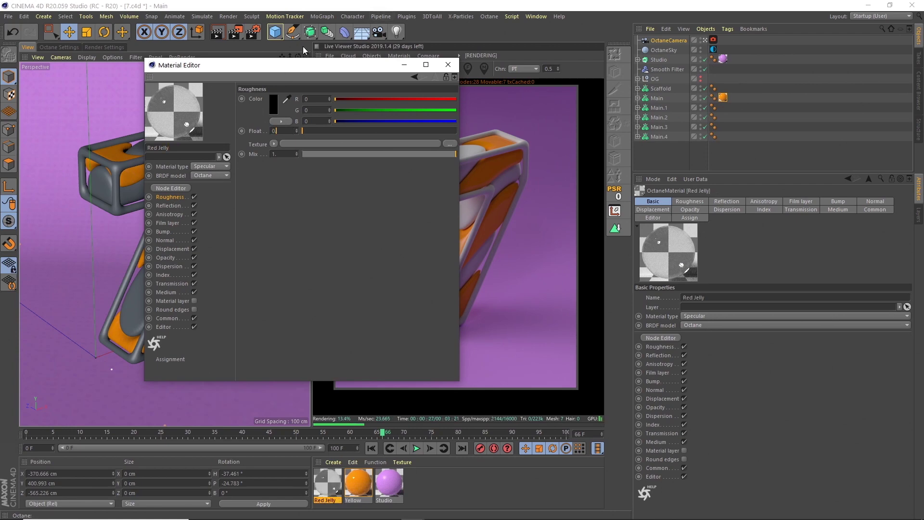
{"action": "type", "text": "0.1"}
{"action": "key", "text": "Return"}
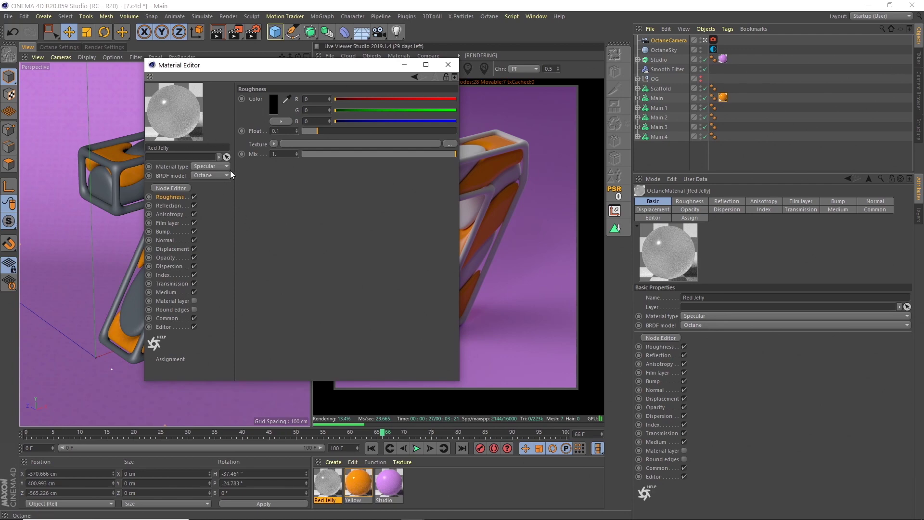
Add a scattering medium to Red Jelly with an RgbSpectrum shader for absorption.
{"action": "left_click", "coordinate": [172, 293]}
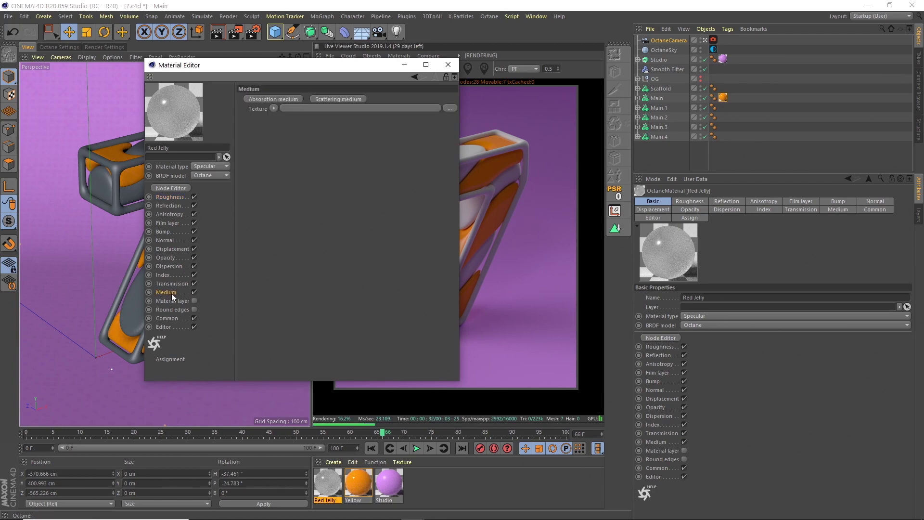
{"action": "left_click", "coordinate": [339, 99]}
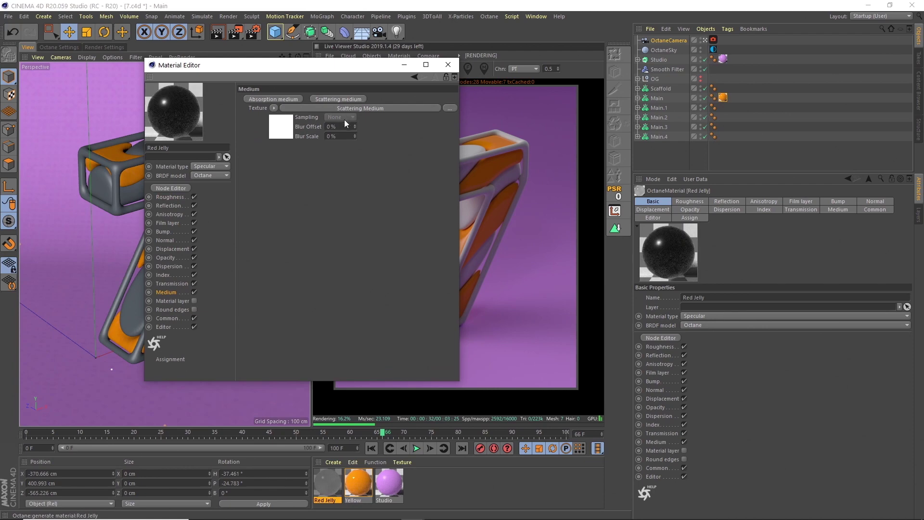
{"action": "left_click", "coordinate": [287, 133]}
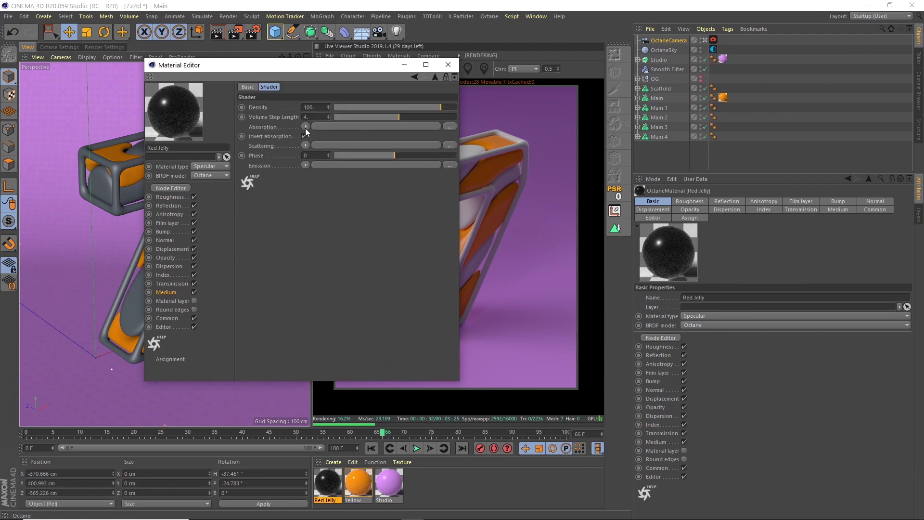
{"action": "left_click", "coordinate": [305, 127]}
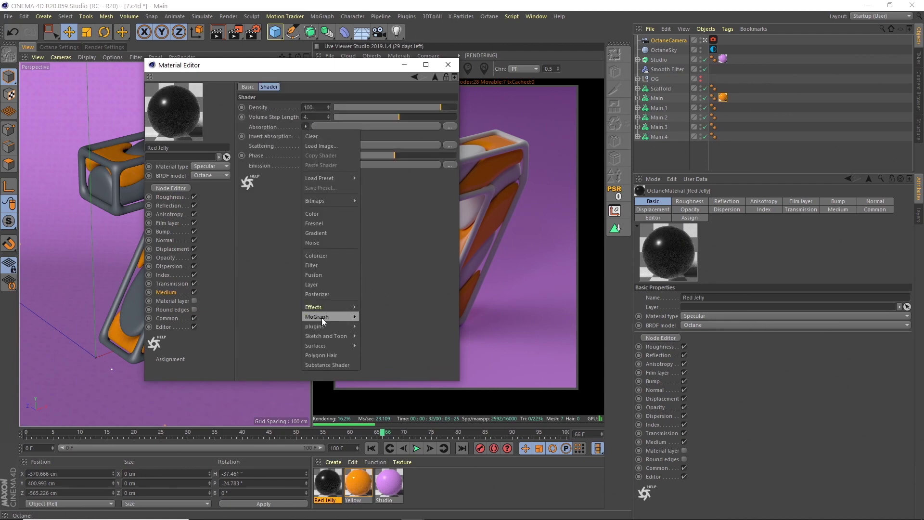
{"action": "mouse_move", "coordinate": [322, 324]}
{"action": "mouse_move", "coordinate": [369, 326]}
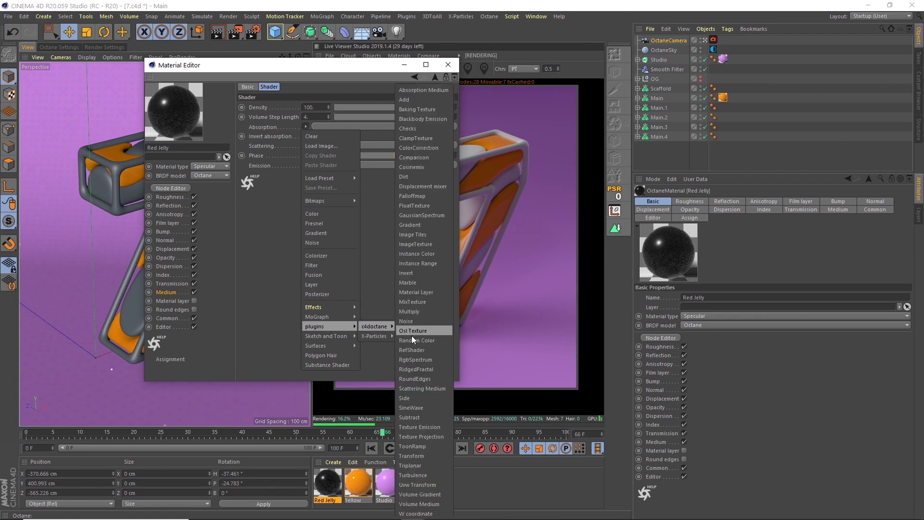
{"action": "left_click", "coordinate": [419, 360]}
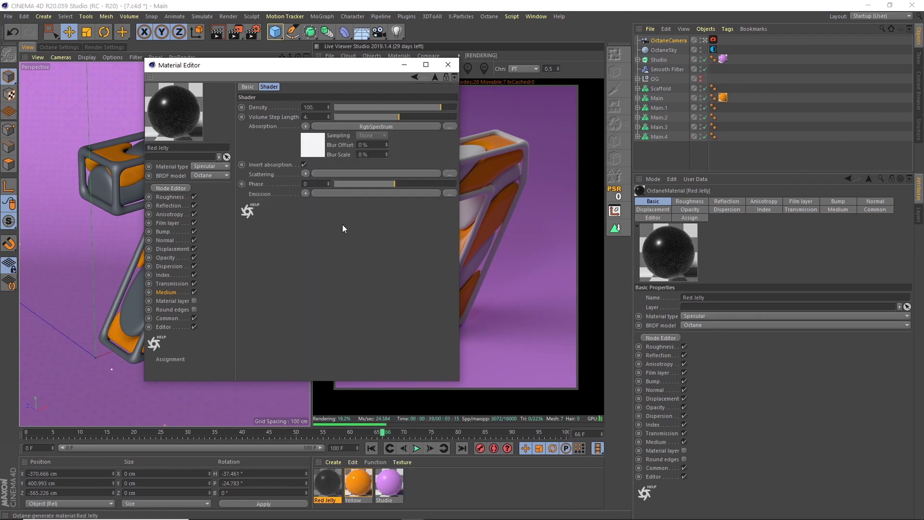
Set the absorption colour to orange: hue 29, saturation 100, value 95.
{"action": "left_click", "coordinate": [316, 149]}
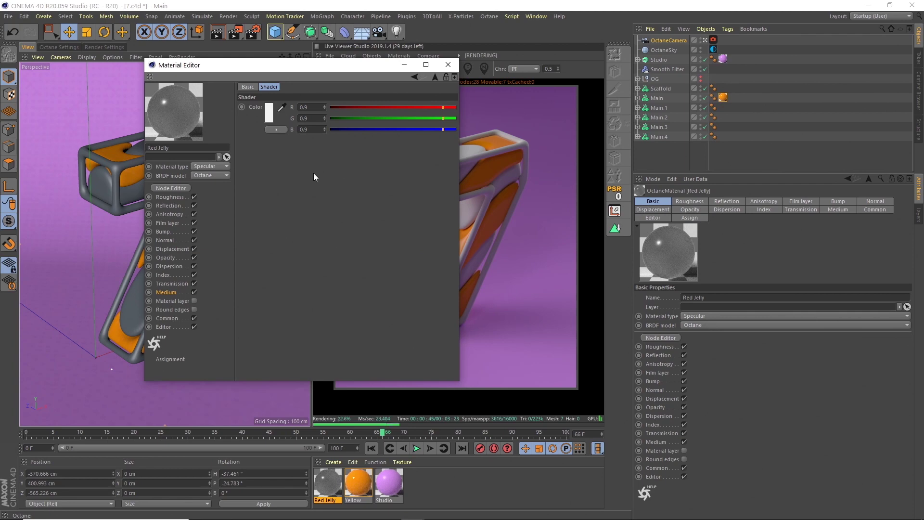
{"action": "left_click", "coordinate": [269, 116]}
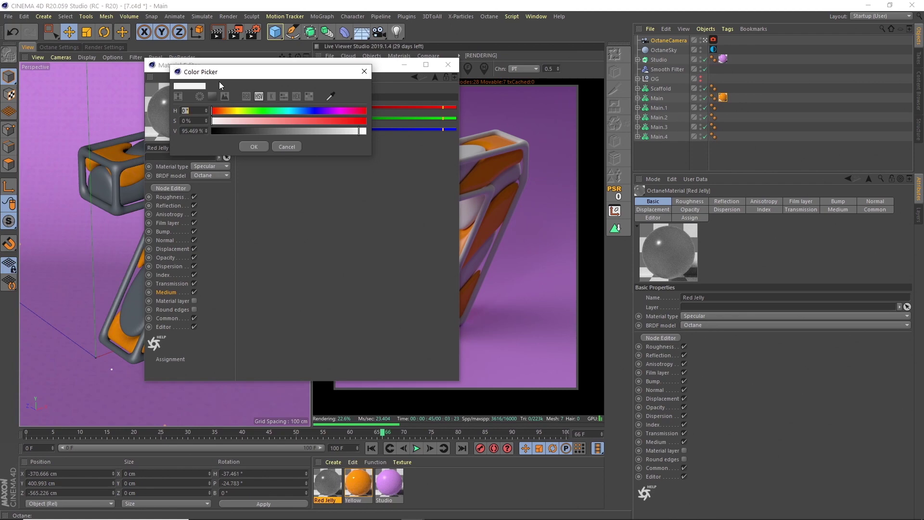
{"action": "type", "text": "29"}
{"action": "key", "text": "Tab"}
{"action": "type", "text": "100"}
{"action": "key", "text": "Tab"}
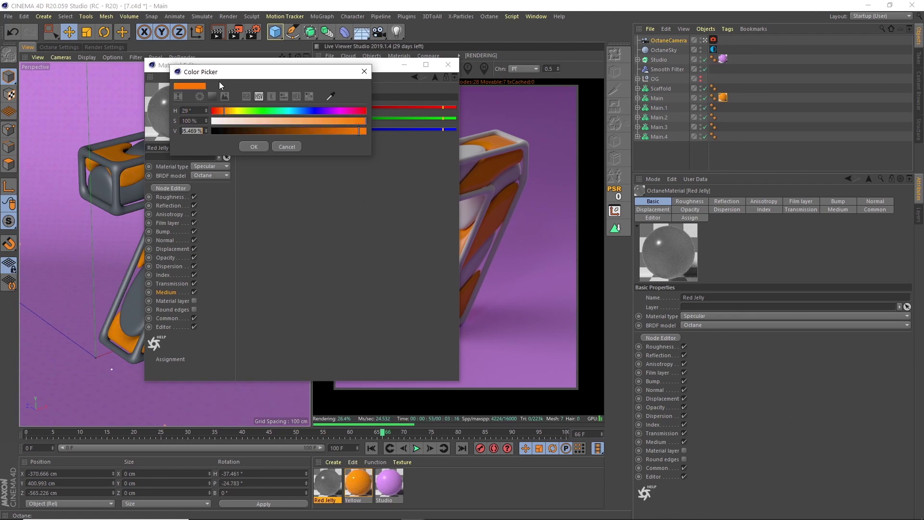
{"action": "type", "text": "95"}
{"action": "key", "text": "Tab"}
{"action": "left_click", "coordinate": [254, 146]}
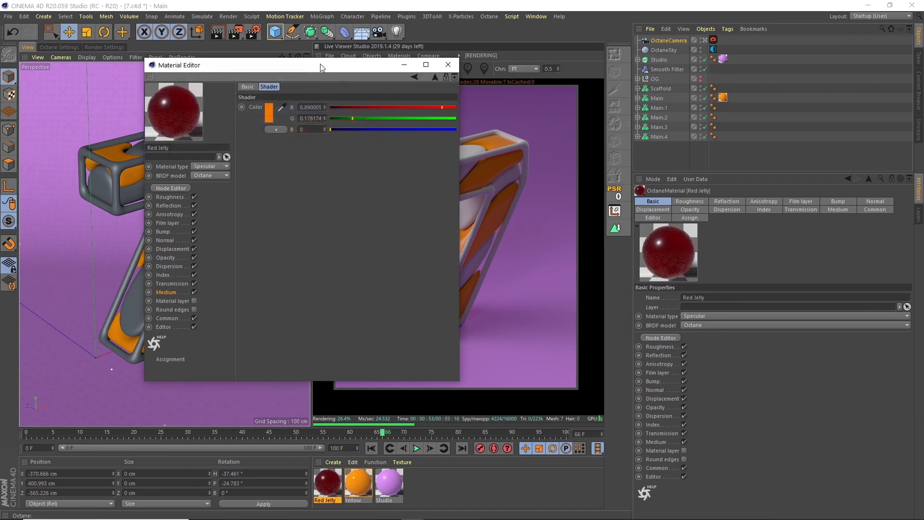
Apply Red Jelly to the Main.1 and Main.3 objects.
{"action": "left_click_drag", "start_coordinate": [256, 65], "coordinate": [153, 78]}
{"action": "left_click_drag", "start_coordinate": [331, 484], "coordinate": [671, 108]}
{"action": "left_click_drag", "start_coordinate": [444, 350], "coordinate": [670, 127]}
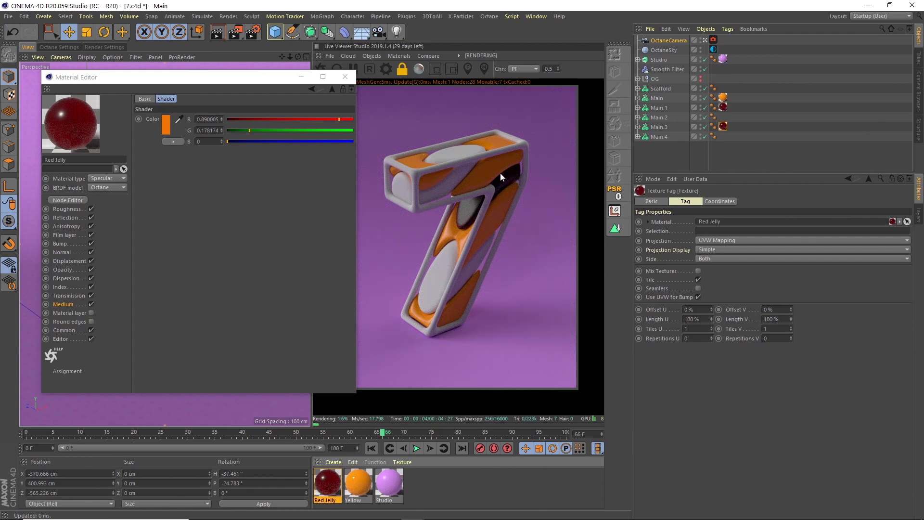
Lower Red Jelly's scattering medium density to 10, after briefly trying 1.
{"action": "left_click", "coordinate": [66, 304]}
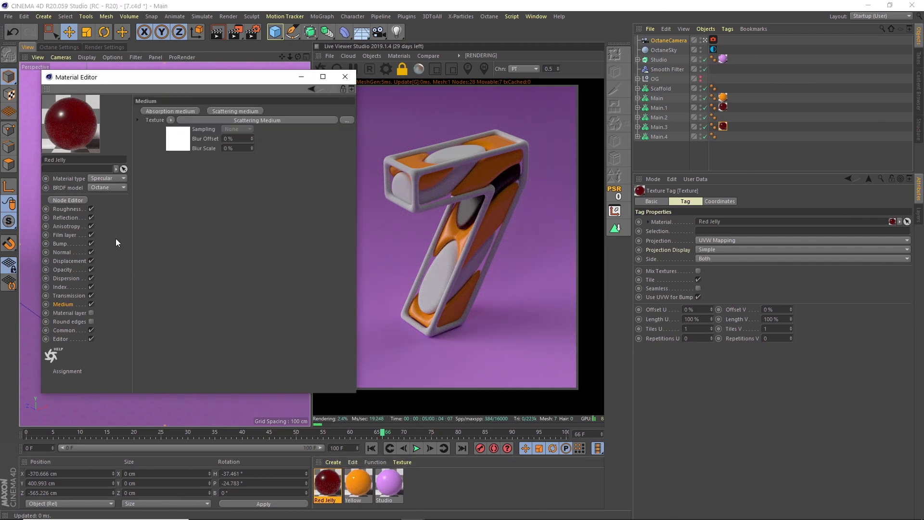
{"action": "left_click", "coordinate": [181, 147]}
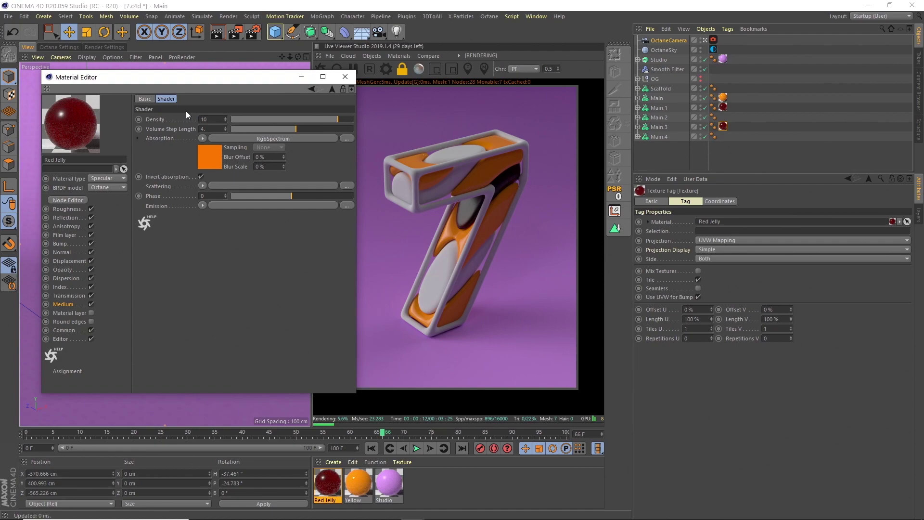
{"action": "key", "text": "Return"}
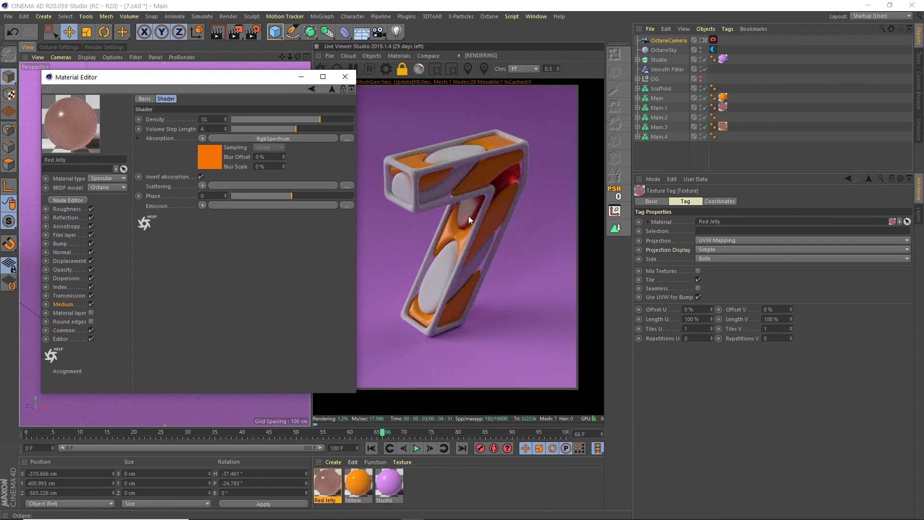
{"action": "key", "text": "ctrl+z"}
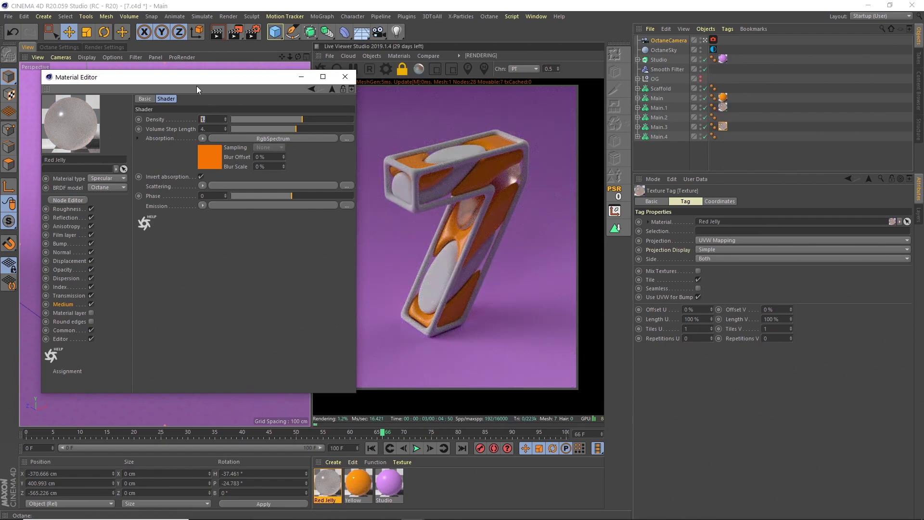
{"action": "type", "text": "10"}
{"action": "key", "text": "Return"}
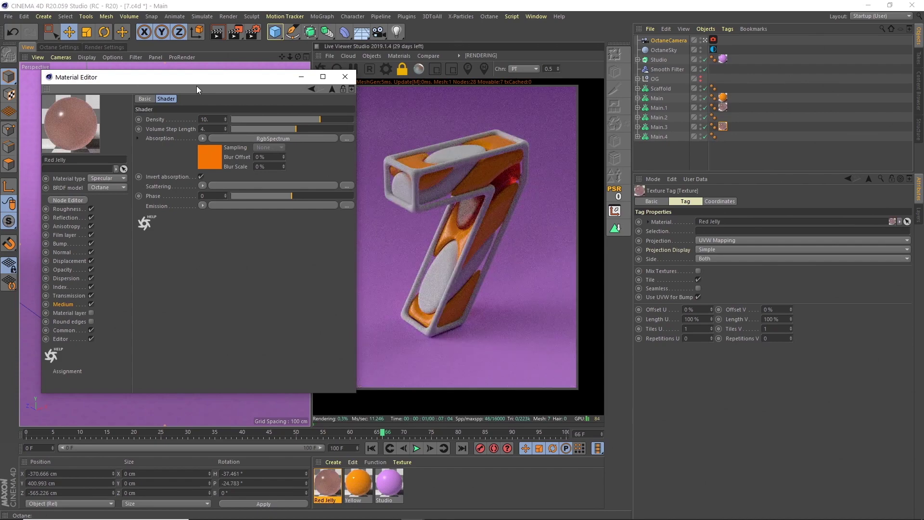
Duplicate Red Jelly into a new material named Yellow Jelly.
{"action": "left_click", "coordinate": [345, 77]}
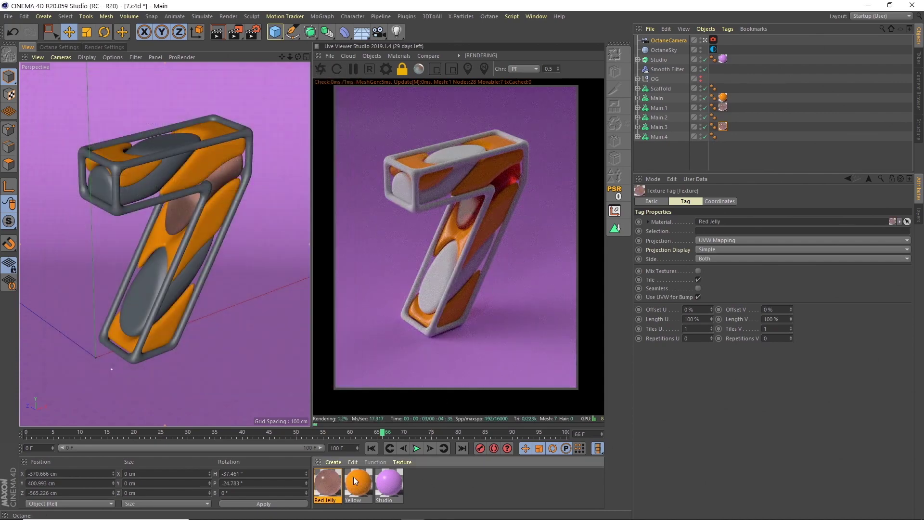
{"action": "left_click_drag", "start_coordinate": [426, 490], "coordinate": [423, 490], "text": "ctrl"}
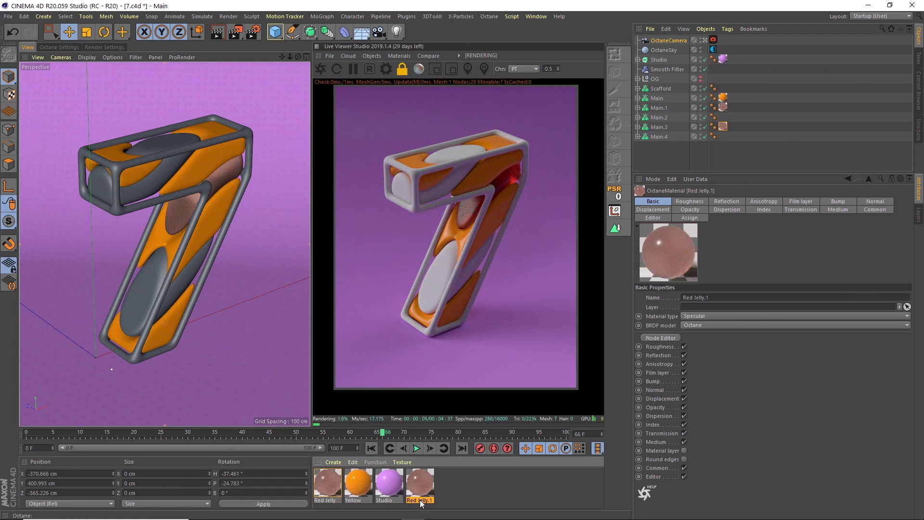
{"action": "type", "text": "Yell"}
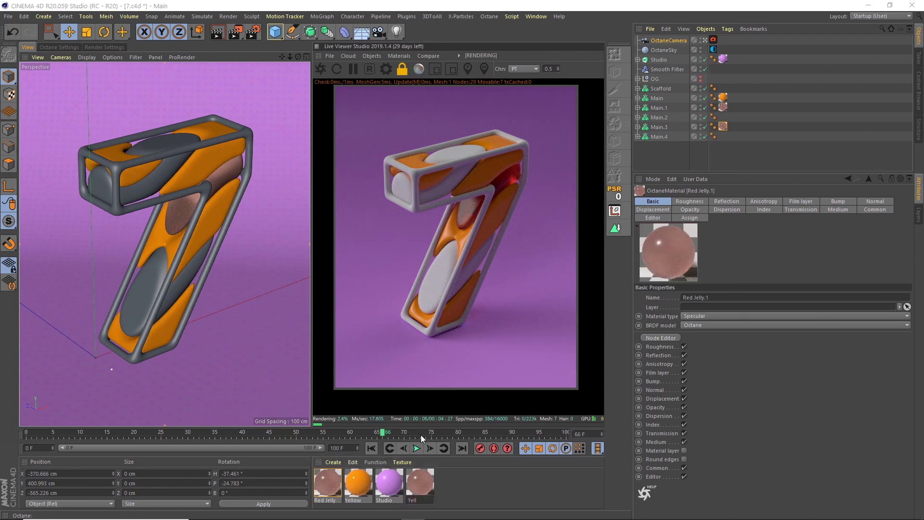
{"action": "type", "text": "ow Jelly"}
{"action": "key", "text": "Return"}
Change Yellow Jelly's absorption colour to hue 47 with 73% saturation.
{"action": "double_click", "coordinate": [423, 478]}
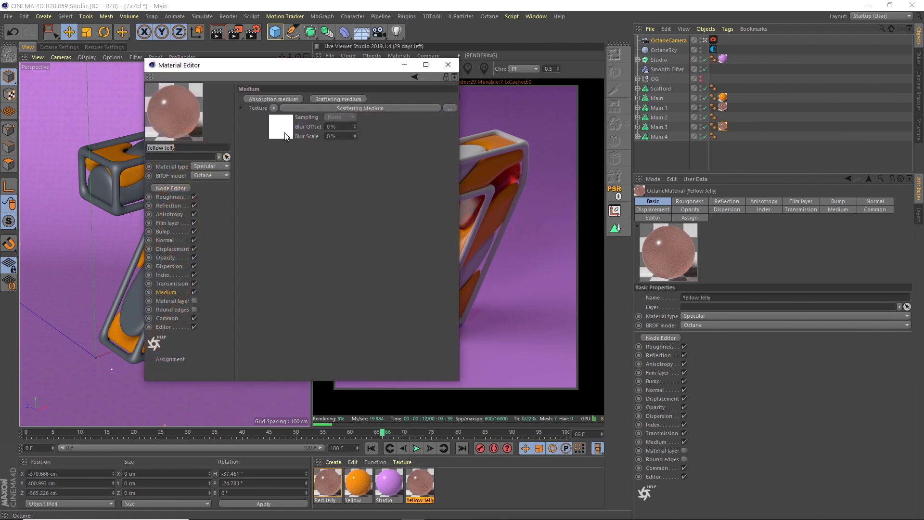
{"action": "left_click", "coordinate": [286, 135]}
{"action": "left_click", "coordinate": [315, 150]}
{"action": "left_click", "coordinate": [269, 117]}
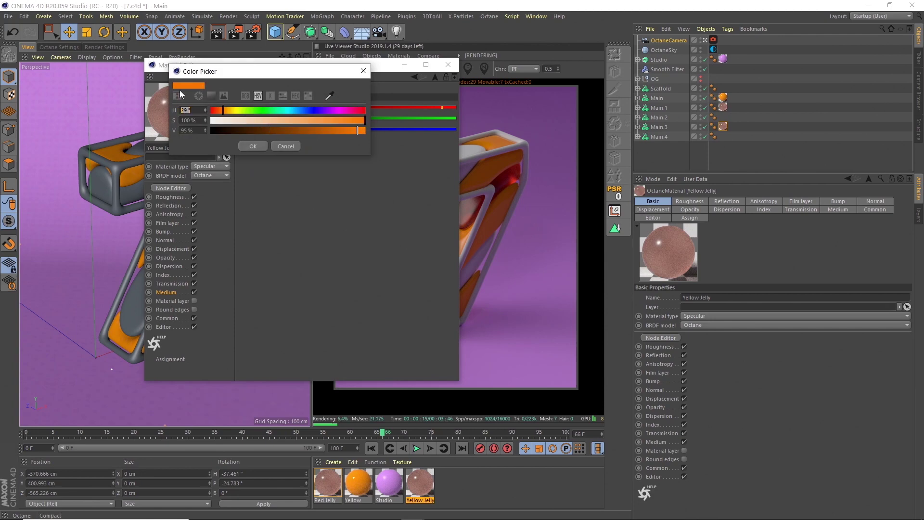
{"action": "type", "text": "47"}
{"action": "key", "text": "Tab"}
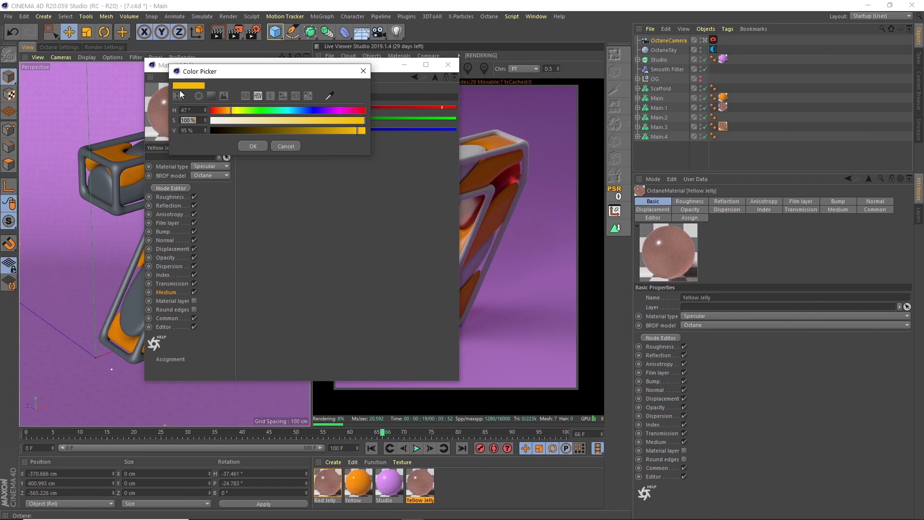
{"action": "type", "text": "73"}
{"action": "key", "text": "Tab"}
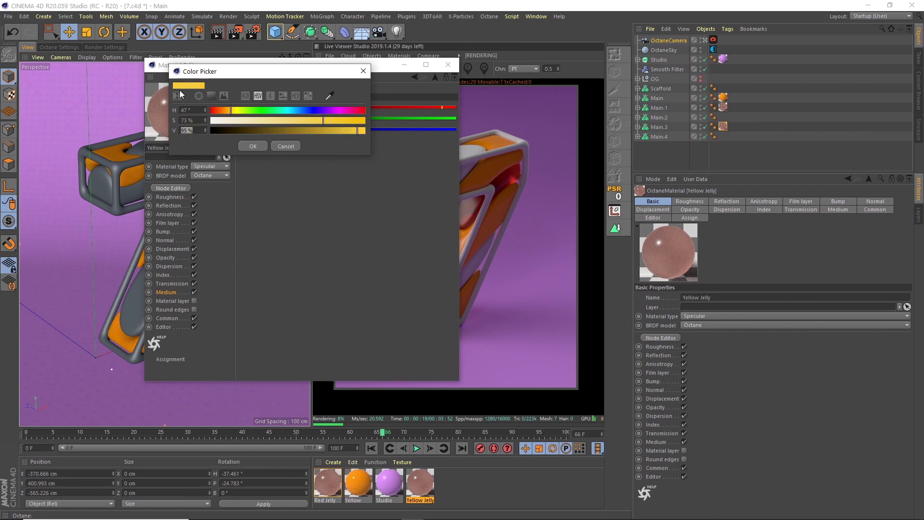
{"action": "left_click", "coordinate": [263, 147]}
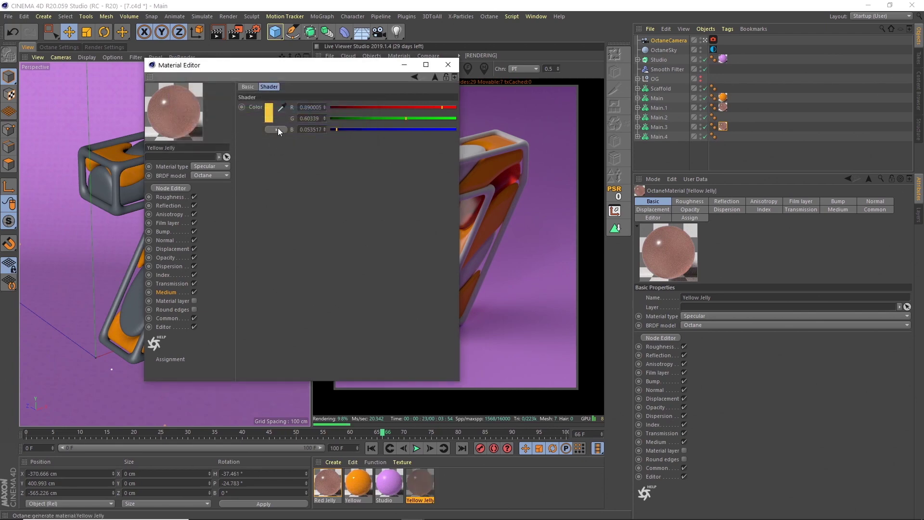
{"action": "left_click", "coordinate": [448, 64]}
Apply Yellow Jelly to Main.2 and another Main piece, and Red Jelly to Scaffold.
{"action": "left_click_drag", "start_coordinate": [576, 268], "coordinate": [658, 118]}
{"action": "left_click_drag", "start_coordinate": [434, 481], "coordinate": [662, 136]}
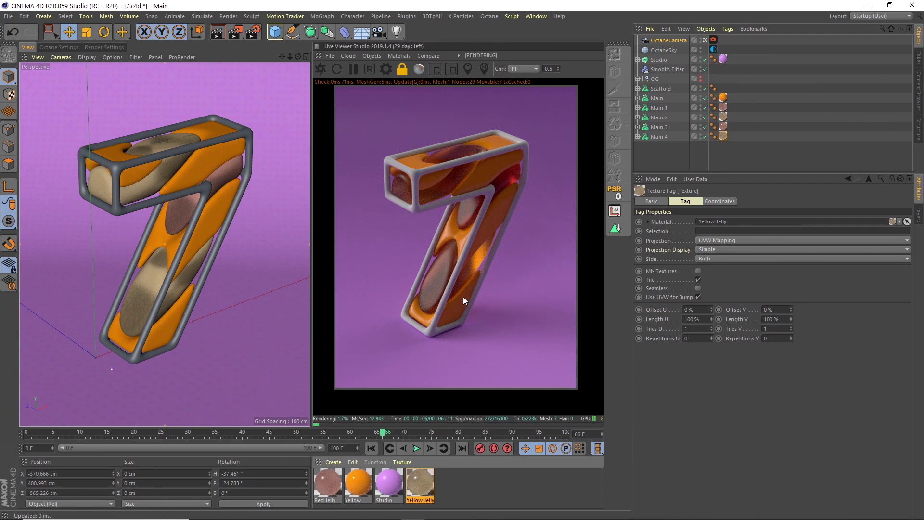
{"action": "left_click_drag", "start_coordinate": [318, 479], "coordinate": [673, 90]}
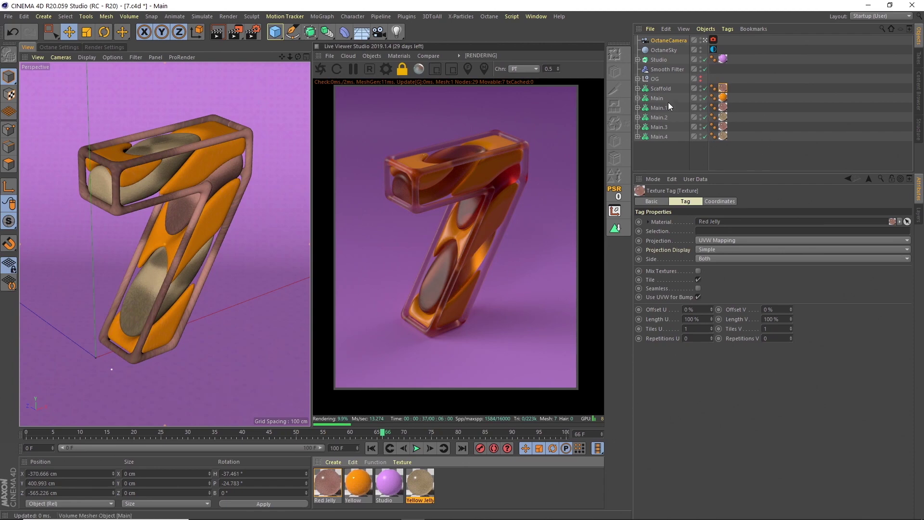
Turn on the OctaneCamera tag's Camera Imager with exposure 1.8 and gamma 1.5.
{"action": "left_click", "coordinate": [713, 40]}
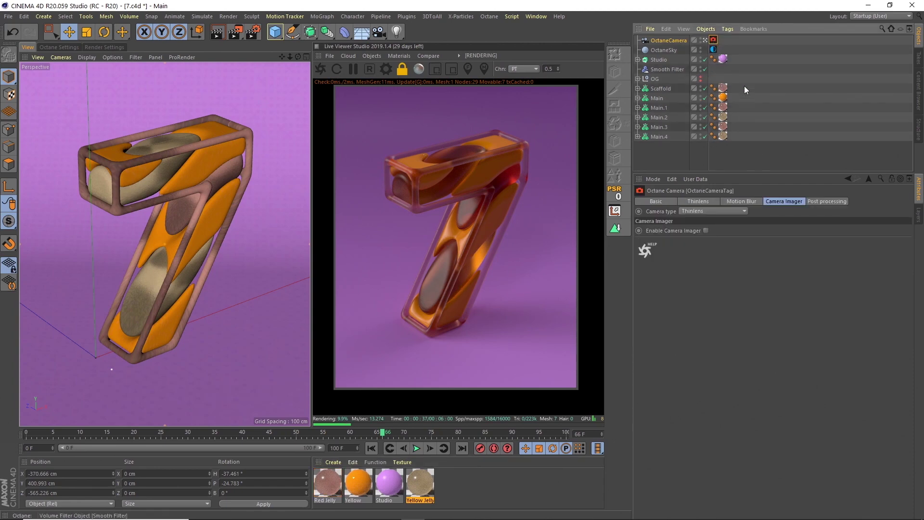
{"action": "left_click", "coordinate": [664, 200]}
{"action": "left_click", "coordinate": [779, 201]}
{"action": "left_click", "coordinate": [706, 231]}
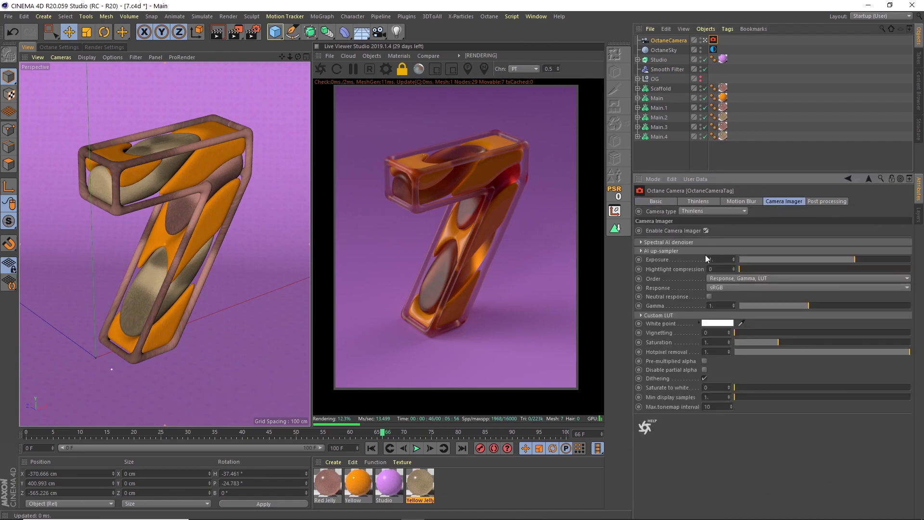
{"action": "left_click", "coordinate": [716, 260]}
{"action": "key", "text": "Tab"}
{"action": "left_click", "coordinate": [711, 305]}
{"action": "type", "text": "1.5"}
{"action": "key", "text": "Return"}
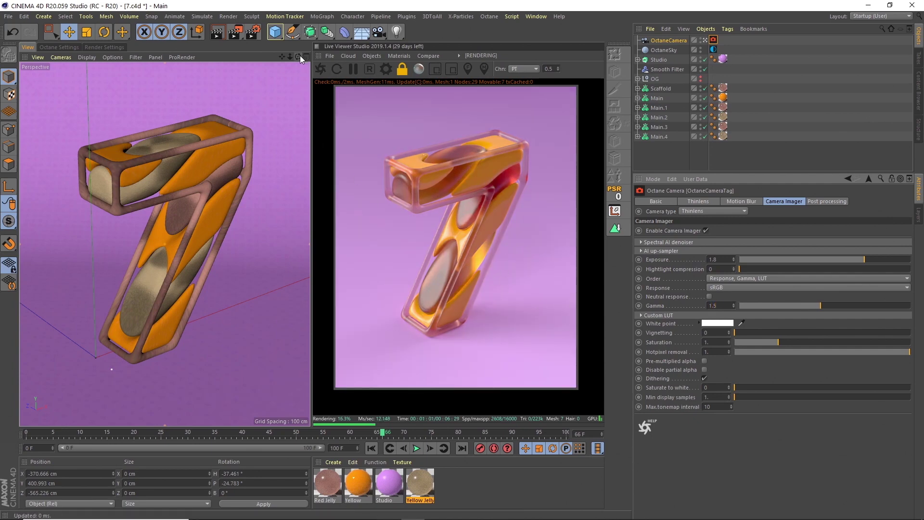
{"action": "left_click_drag", "start_coordinate": [298, 57], "coordinate": [304, 58]}
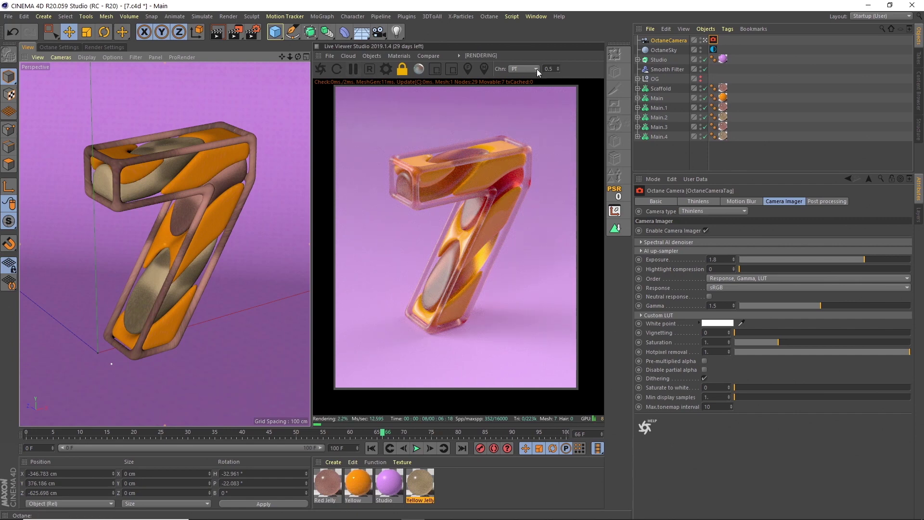
{"action": "left_click", "coordinate": [661, 157]}
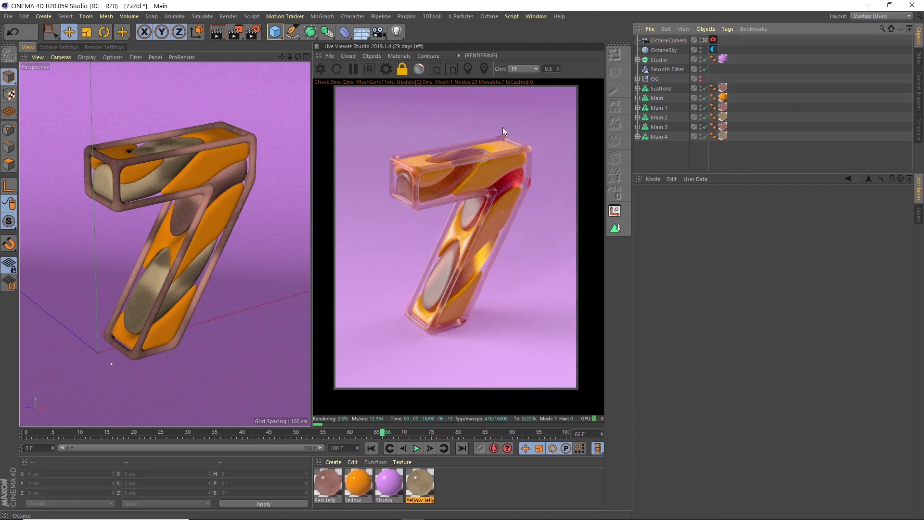
Add an Octane targeted area light, raise its target, and place it right of the 7.
{"action": "left_click", "coordinate": [375, 56]}
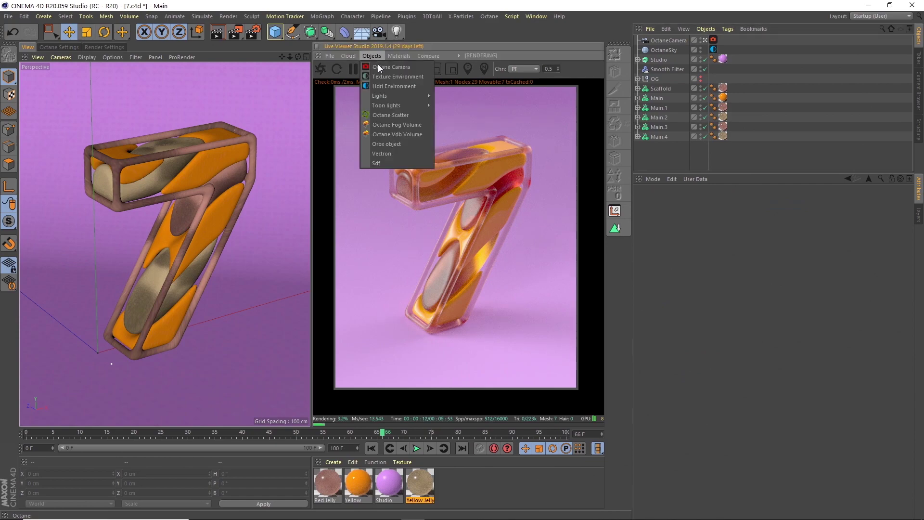
{"action": "mouse_move", "coordinate": [406, 95]}
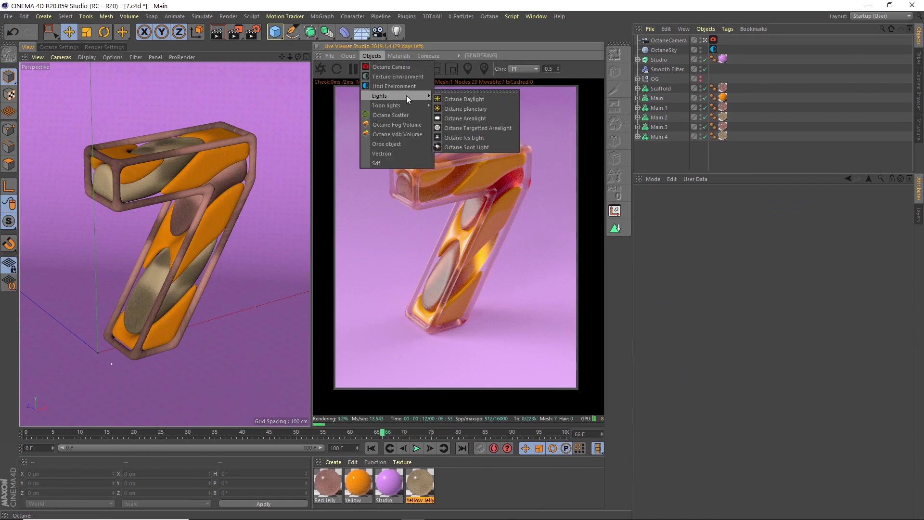
{"action": "left_click", "coordinate": [477, 128]}
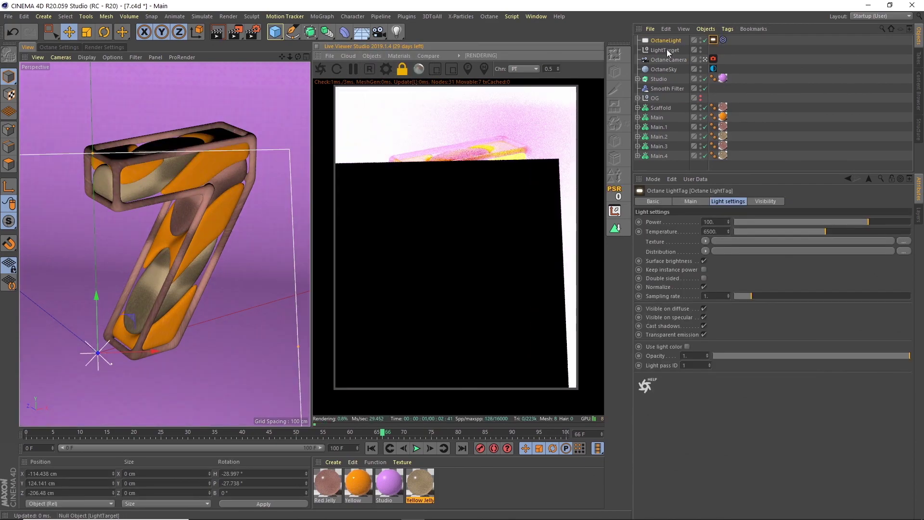
{"action": "left_click", "coordinate": [666, 49]}
{"action": "left_click_drag", "start_coordinate": [96, 273], "coordinate": [102, 224]}
{"action": "left_click_drag", "start_coordinate": [141, 258], "coordinate": [213, 222]}
{"action": "left_click", "coordinate": [98, 353]}
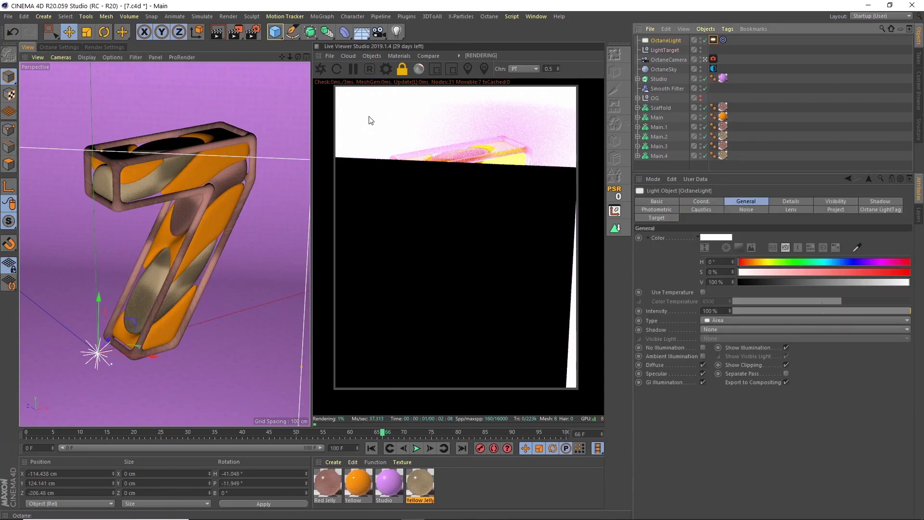
{"action": "left_click_drag", "start_coordinate": [98, 353], "coordinate": [44, 183]}
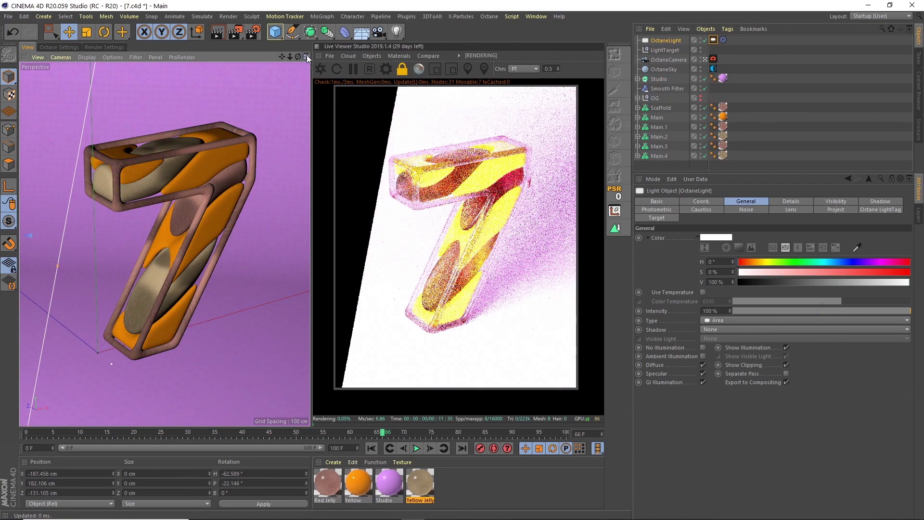
{"action": "left_click", "coordinate": [307, 56]}
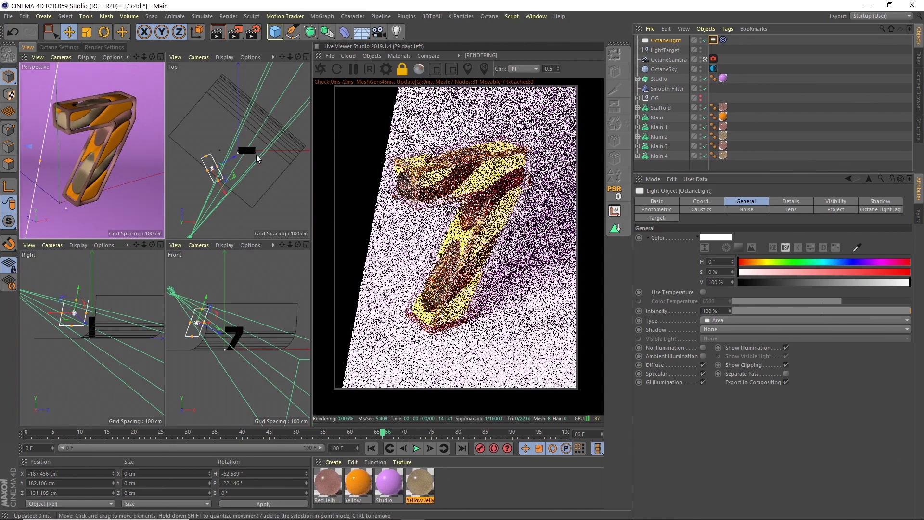
{"action": "left_click_drag", "start_coordinate": [252, 169], "coordinate": [313, 202]}
Lower the light's power to about 2.56 and copy it to the opposite side.
{"action": "left_click", "coordinate": [713, 40]}
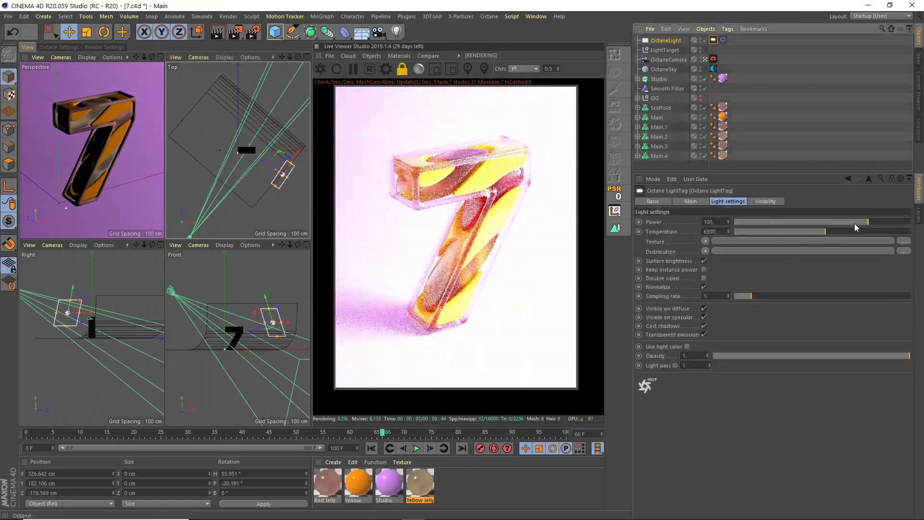
{"action": "left_click_drag", "start_coordinate": [857, 225], "coordinate": [835, 226]}
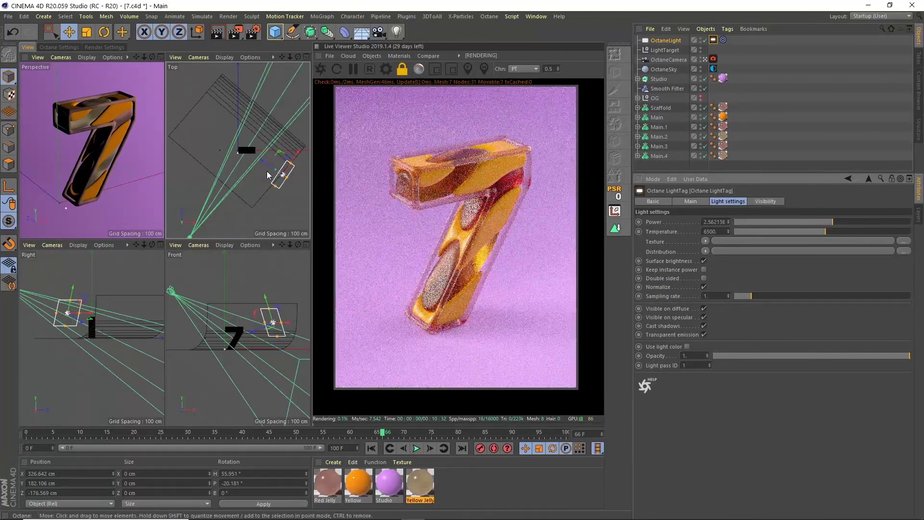
{"action": "left_click_drag", "start_coordinate": [269, 175], "coordinate": [259, 180]}
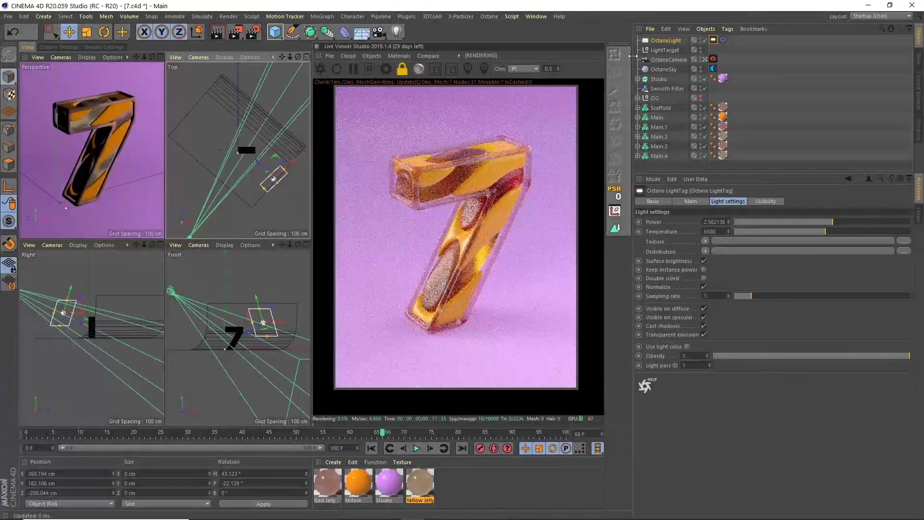
{"action": "left_click", "coordinate": [667, 41]}
{"action": "key", "text": "ctrl+c"}
{"action": "key", "text": "ctrl+v"}
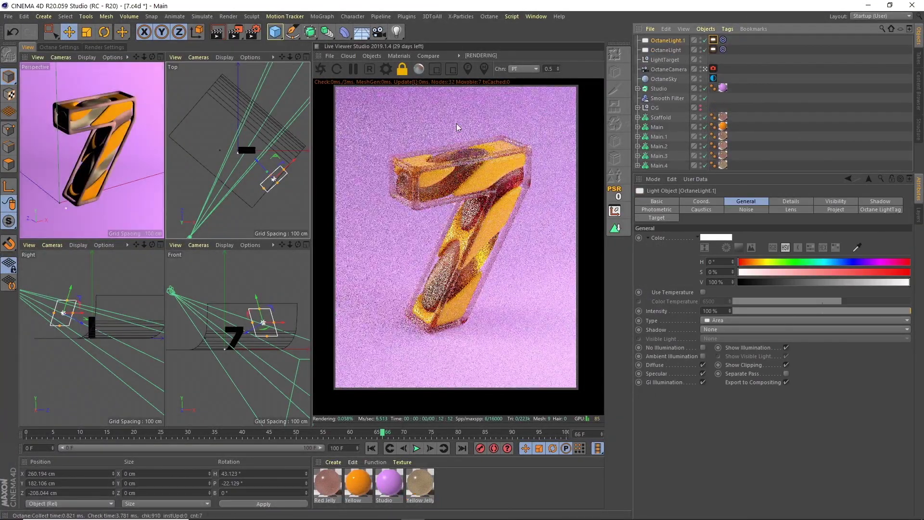
{"action": "left_click_drag", "start_coordinate": [261, 204], "coordinate": [230, 145]}
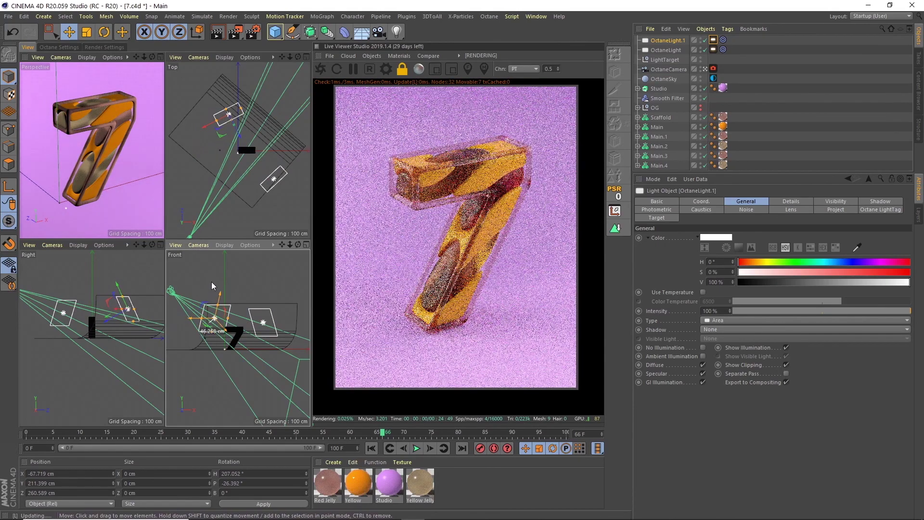
{"action": "left_click_drag", "start_coordinate": [212, 283], "coordinate": [213, 282]}
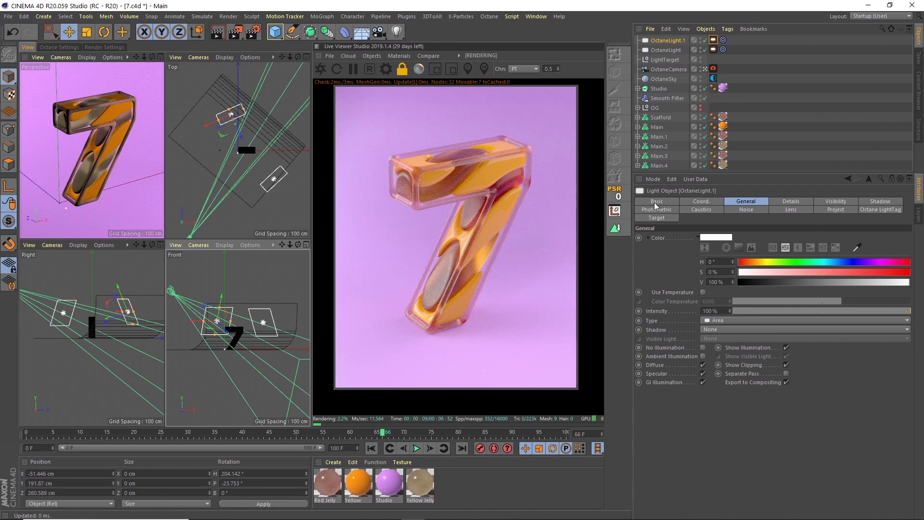
Select the MoText inside the OG group and change its text from 7 to A.
{"action": "left_click", "coordinate": [638, 108]}
{"action": "left_click", "coordinate": [661, 118]}
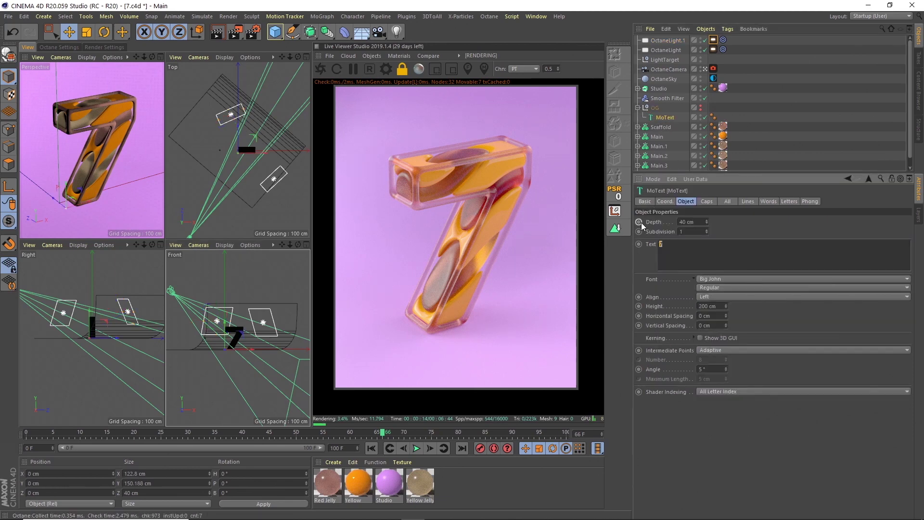
{"action": "left_click", "coordinate": [744, 119]}
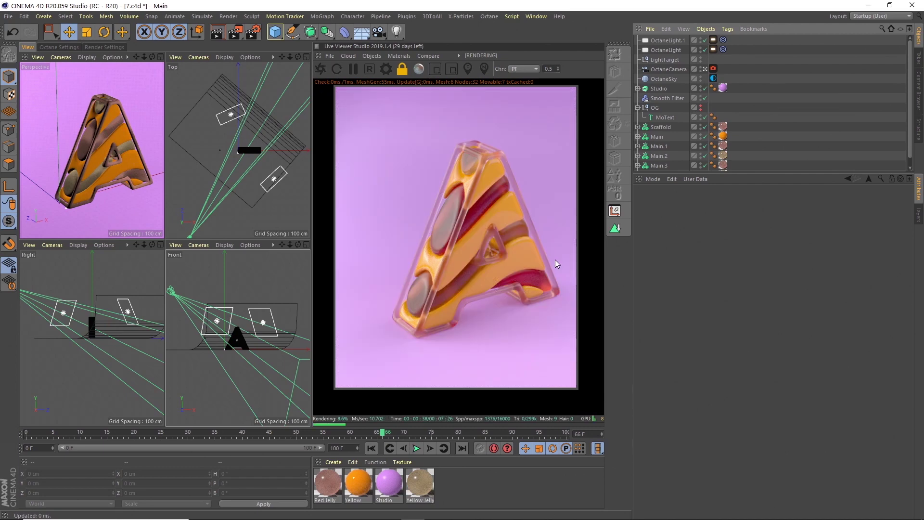
Set Octane max samples to 1000 and diffuse and specular depth to 10.
{"action": "left_click", "coordinate": [386, 69]}
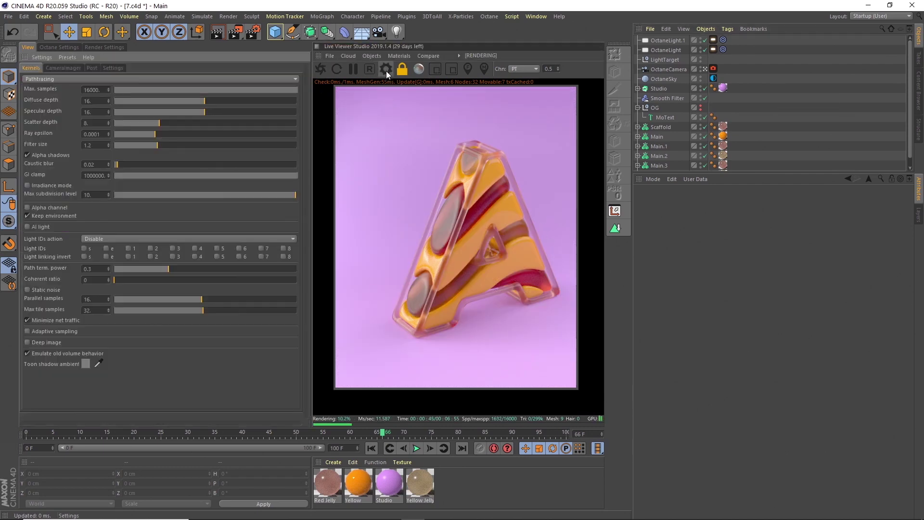
{"action": "double_click", "coordinate": [104, 90]}
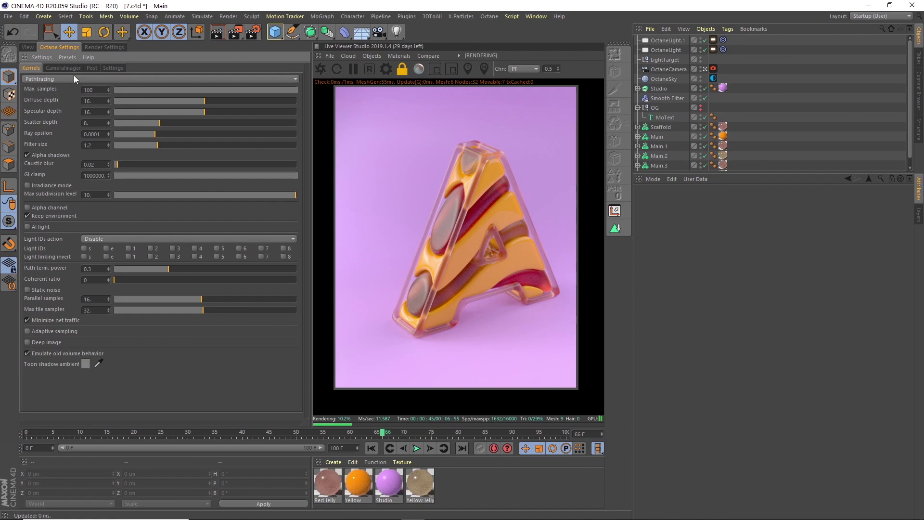
{"action": "key", "text": "Tab"}
{"action": "type", "text": "10"}
{"action": "key", "text": "Tab"}
{"action": "type", "text": "10"}
{"action": "key", "text": "Tab"}
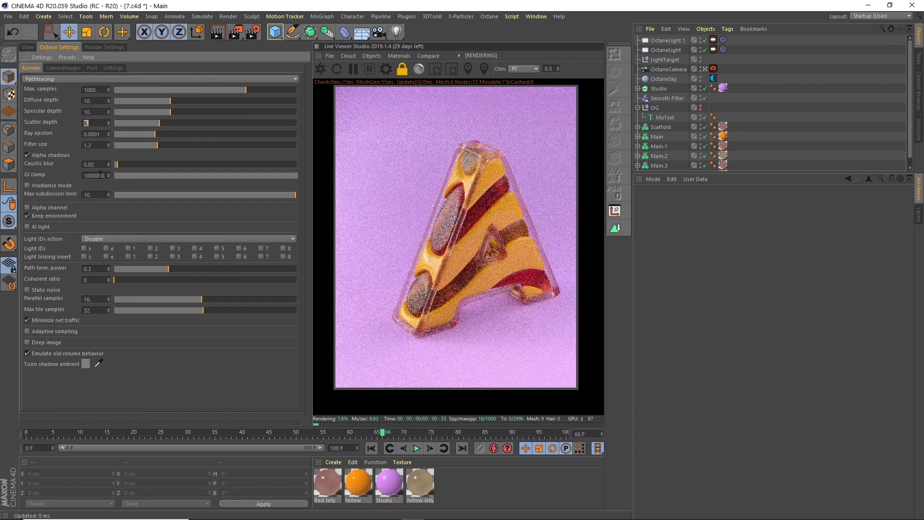
Set GI clamp to 1 and enable adaptive sampling.
{"action": "left_click", "coordinate": [100, 175]}
{"action": "type", "text": "1"}
{"action": "key", "text": "Return"}
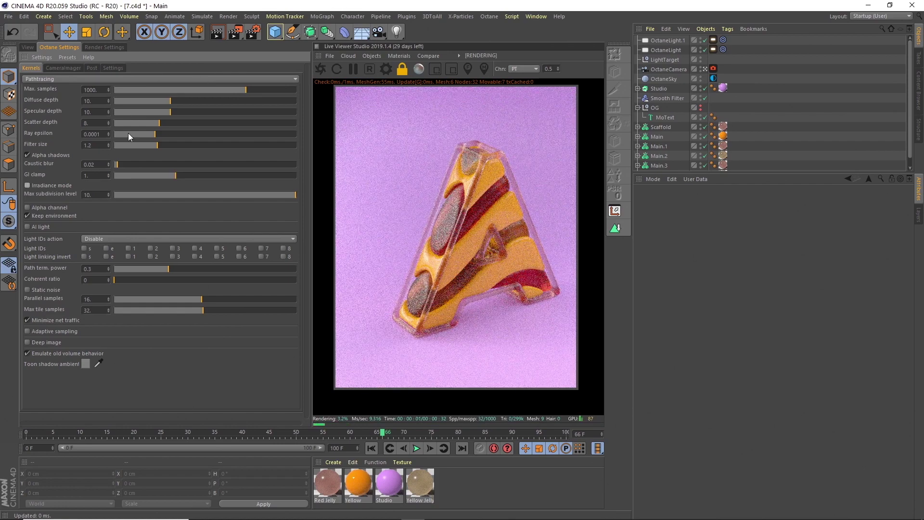
{"action": "left_click_drag", "start_coordinate": [98, 175], "coordinate": [62, 175]}
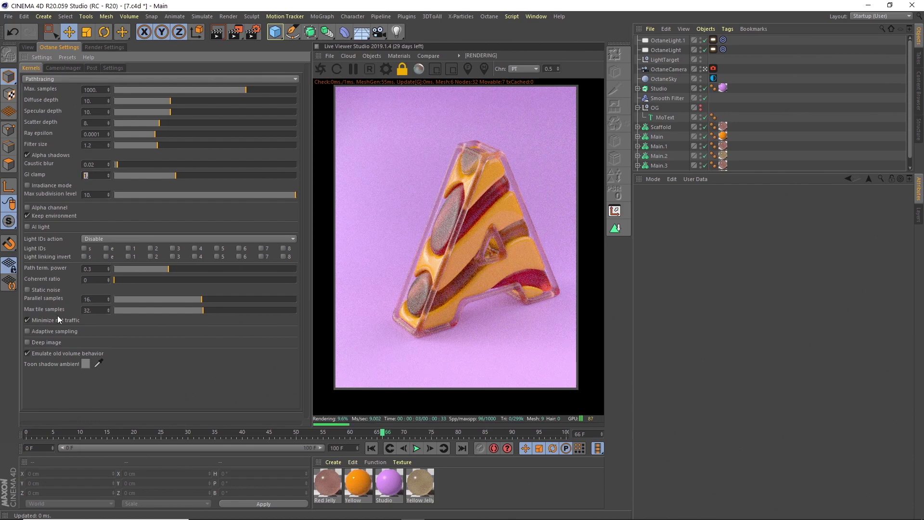
{"action": "left_click", "coordinate": [26, 331]}
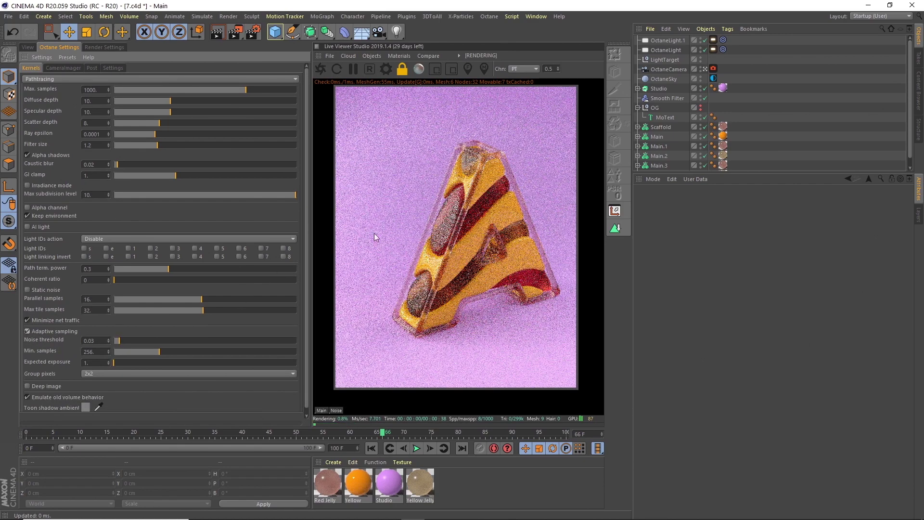